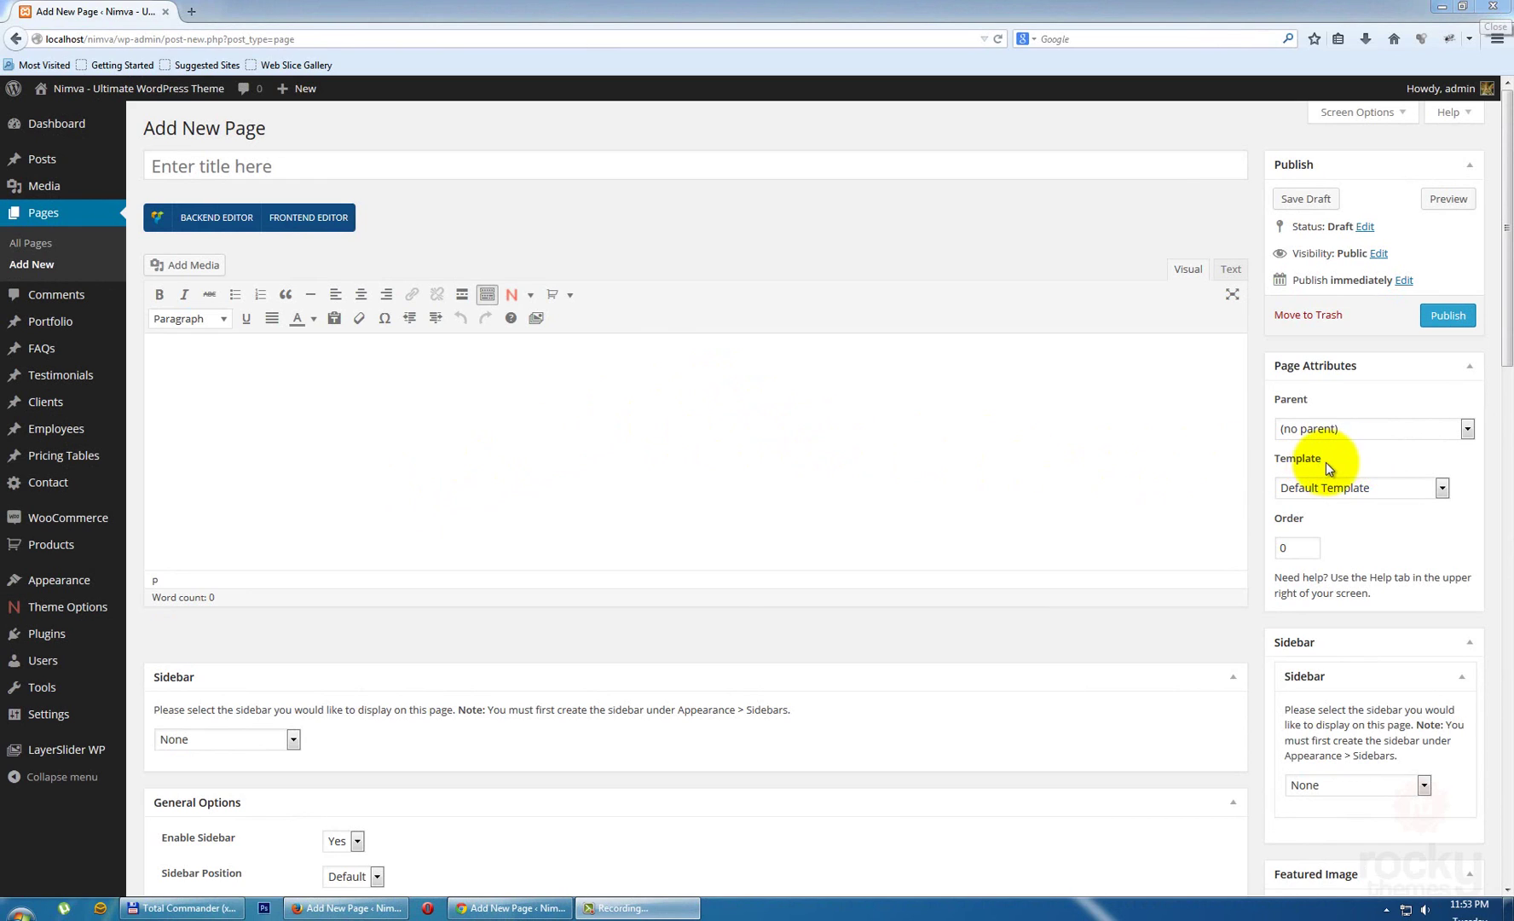
# - Assign the 'Blank - No Header, No Footer' page template to the new page
pyautogui.click(1355, 488)
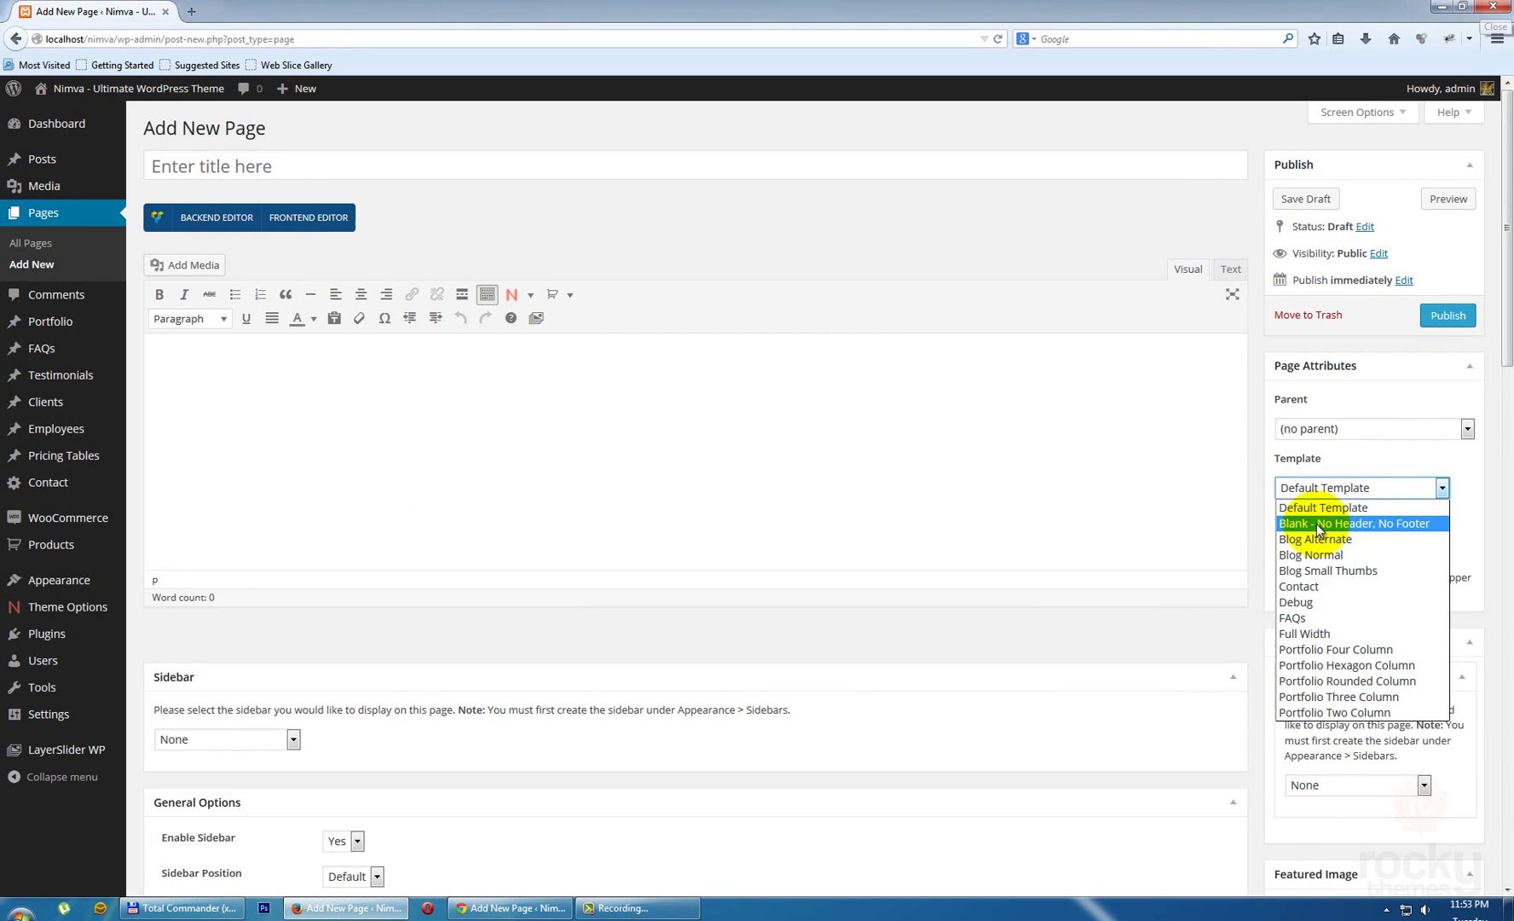
pyautogui.click(1408, 523)
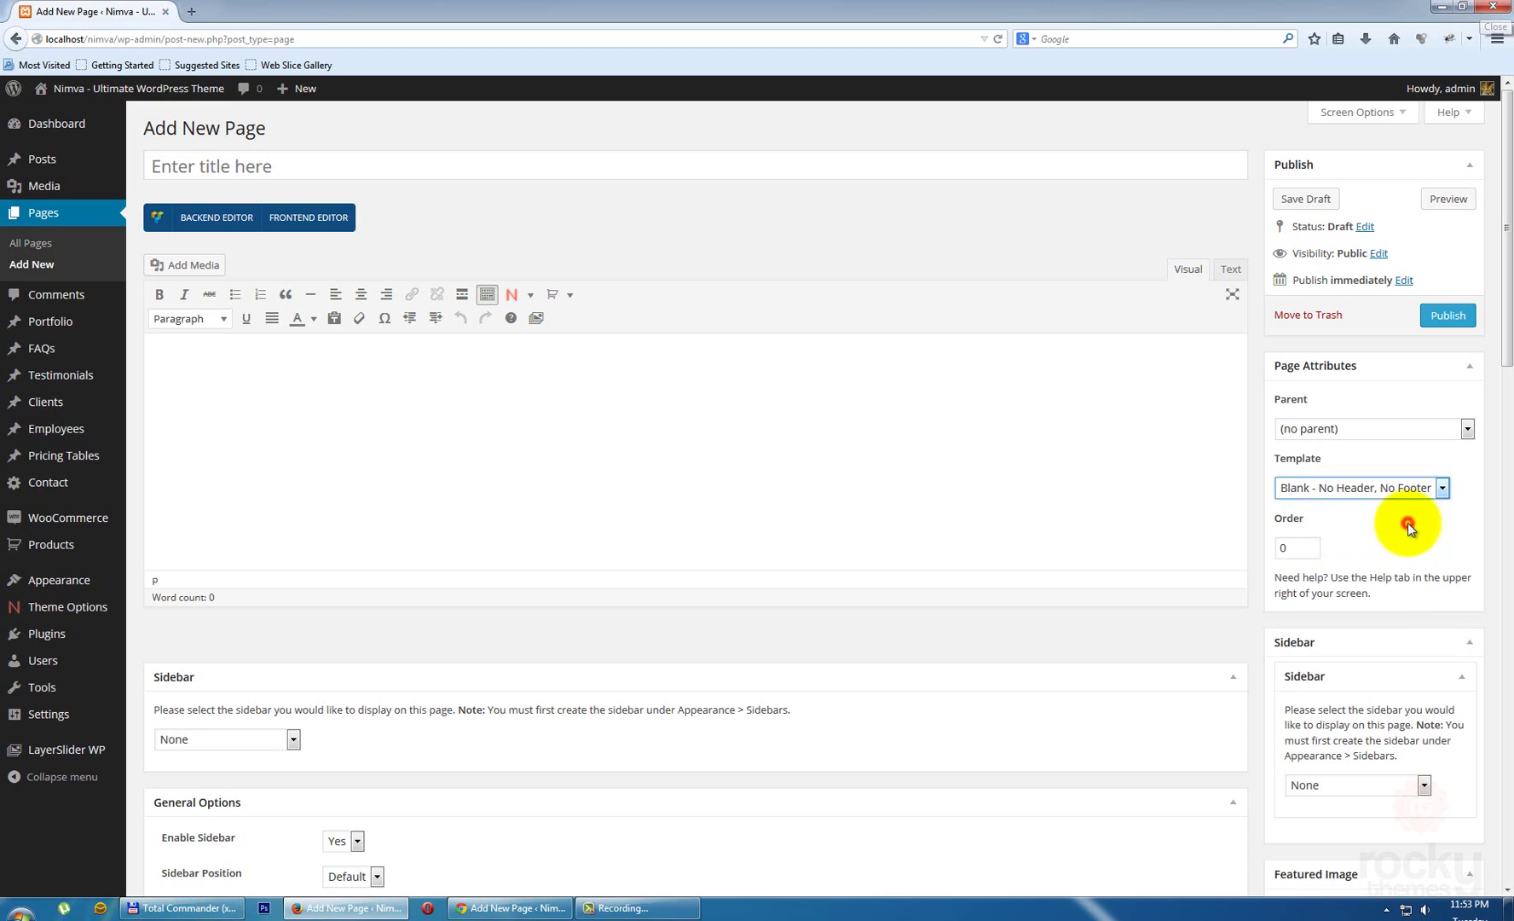
# - Title the page 'Nimva Under Construction' and publish it
pyautogui.click(261, 158)
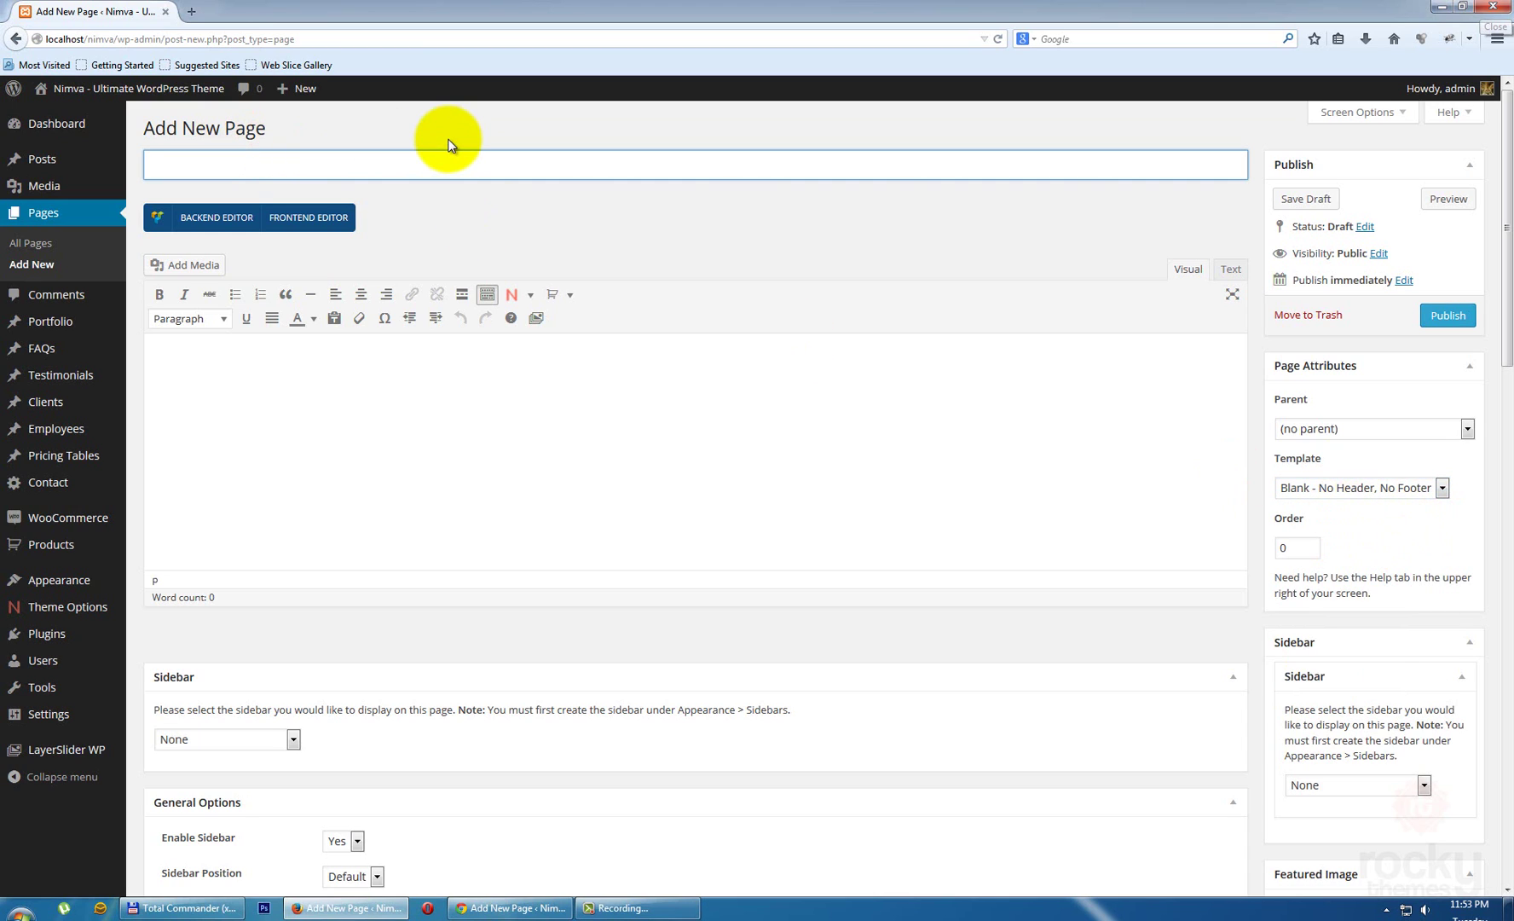
pyautogui.write('Nimva Under COns')
pyautogui.press('BackSpace')
pyautogui.press('BackSpace')
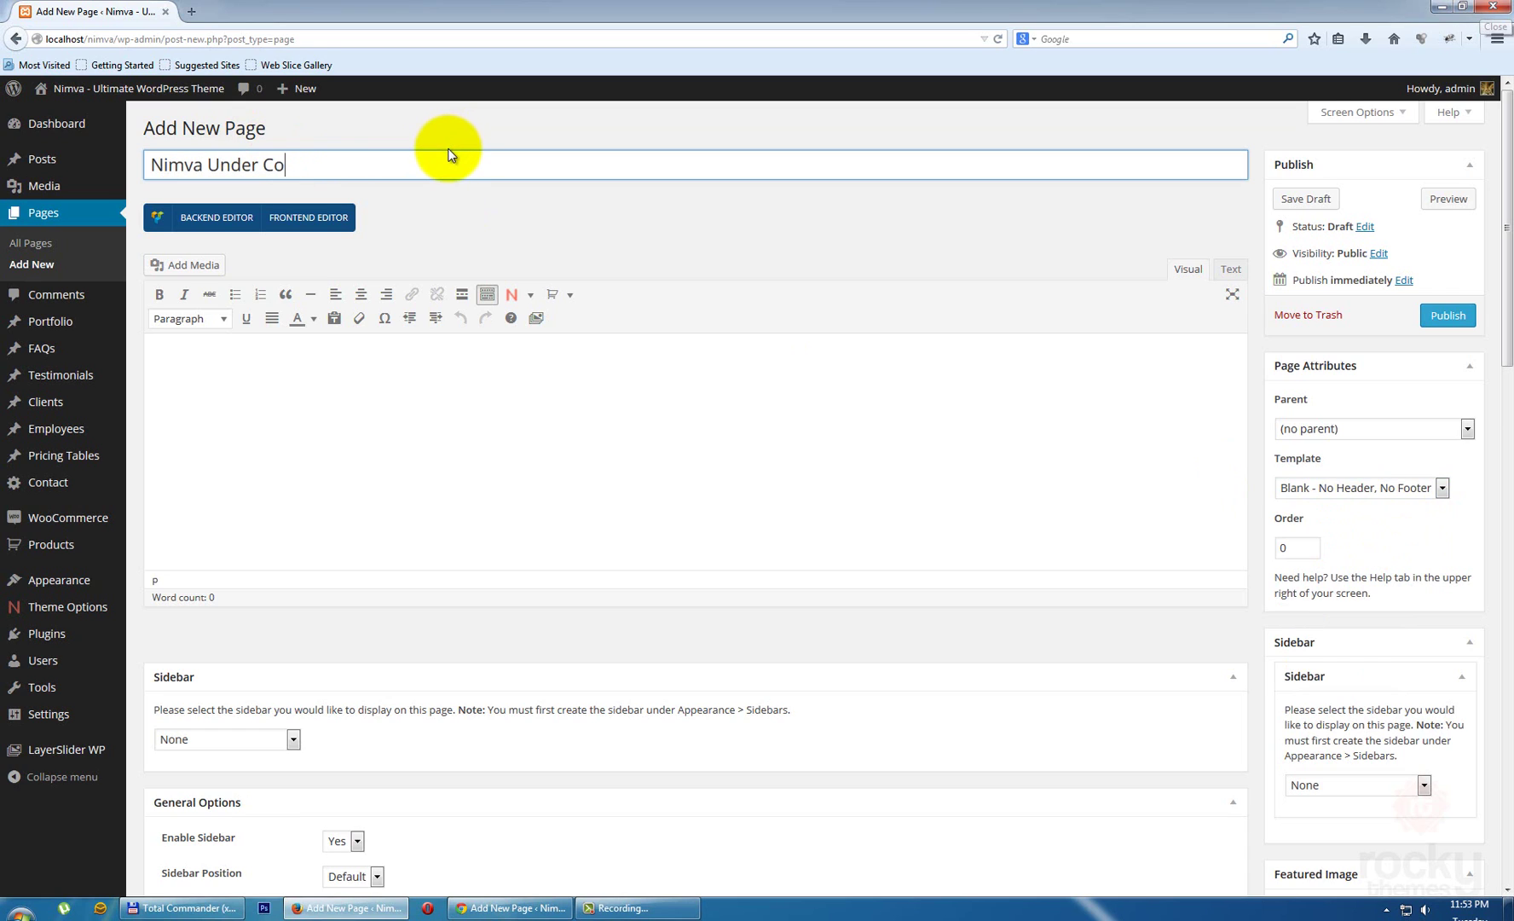
pyautogui.write('onstruction')
pyautogui.click(652, 477)
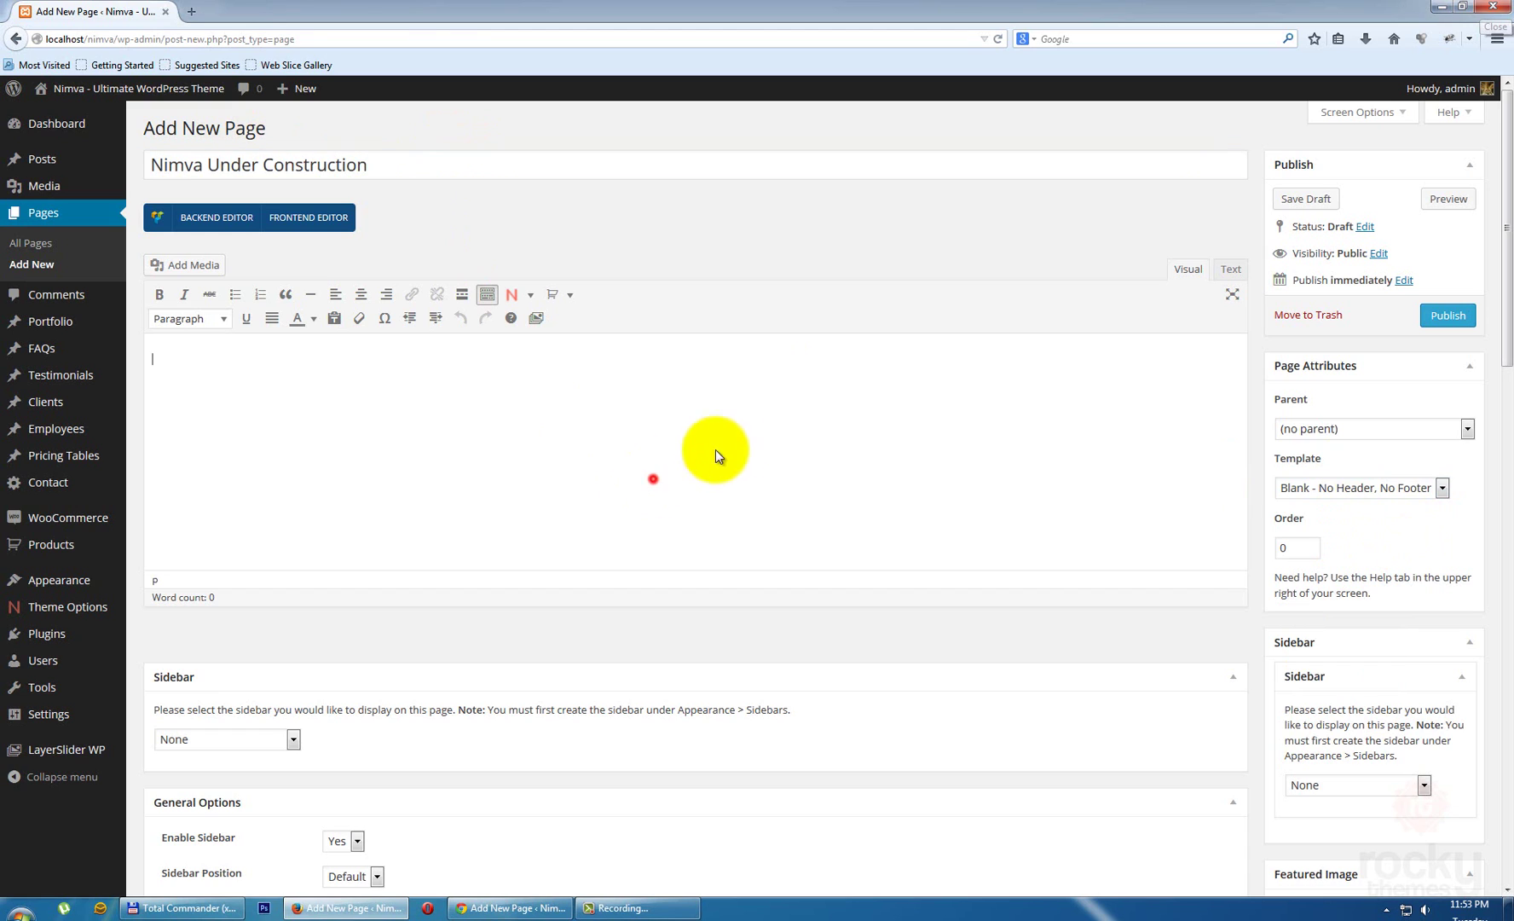
pyautogui.click(1452, 324)
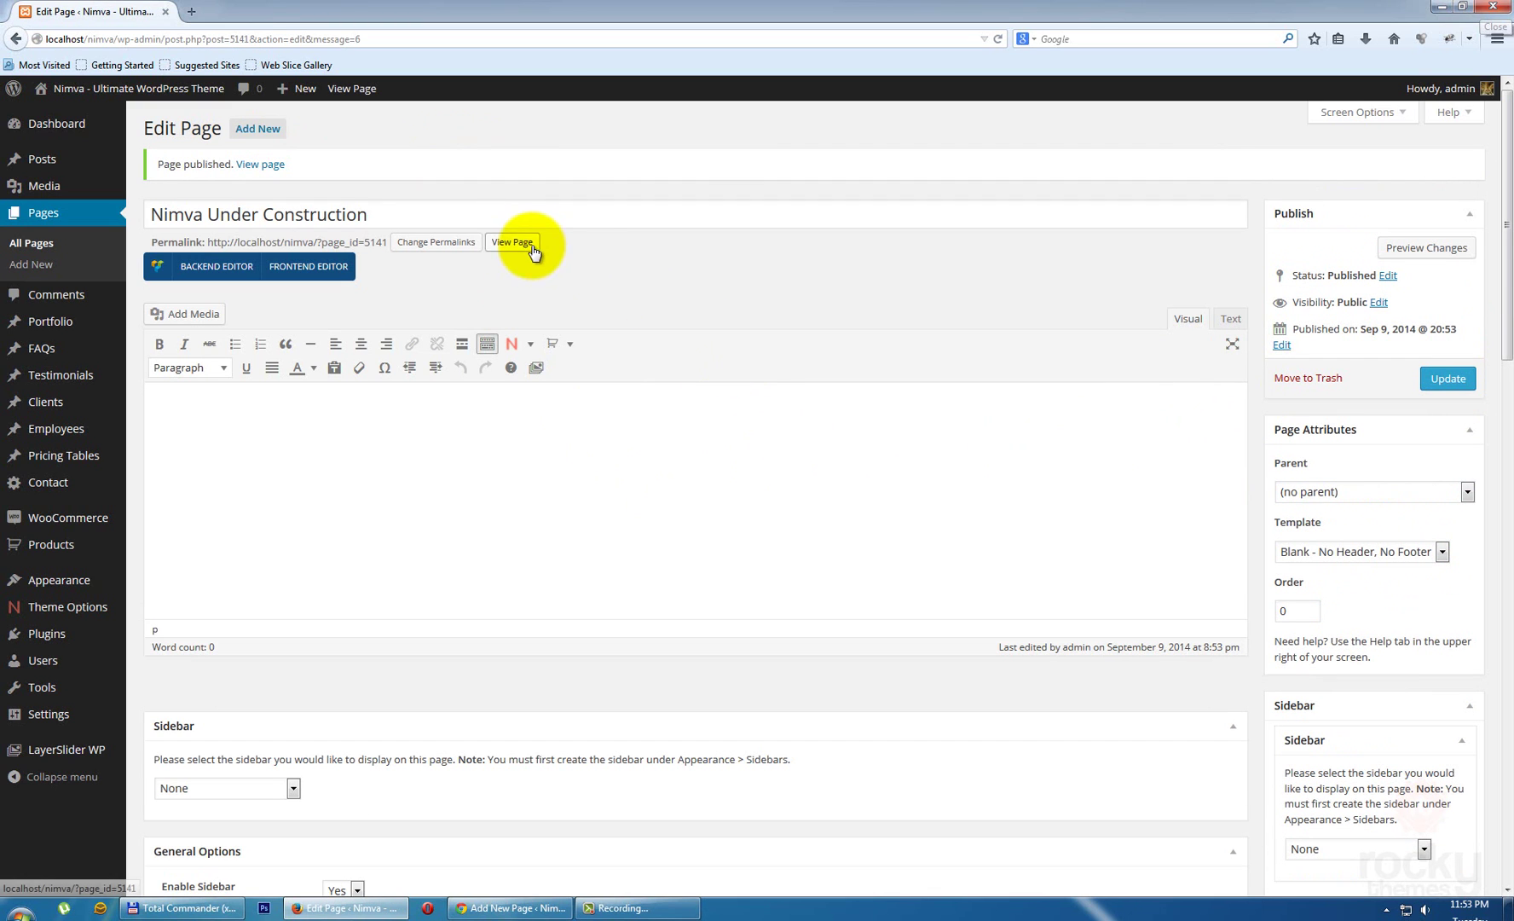
# - Open the published Nimva Under Construction page in a new browser tab
pyautogui.keyDown('ctrl'); pyautogui.click(513, 243); pyautogui.keyUp('ctrl')
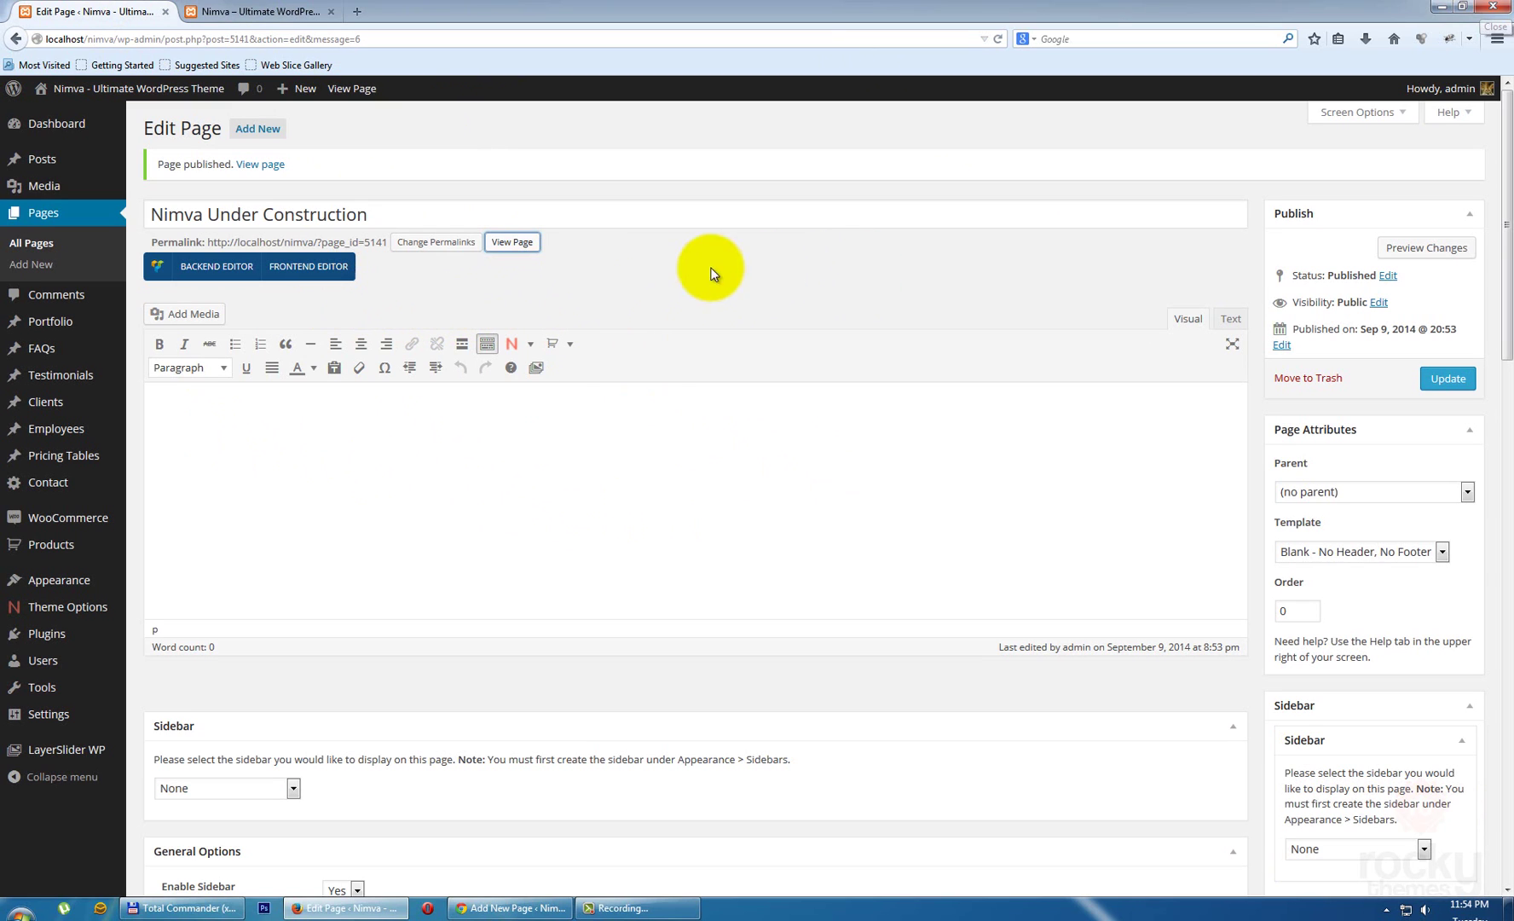
pyautogui.click(623, 270)
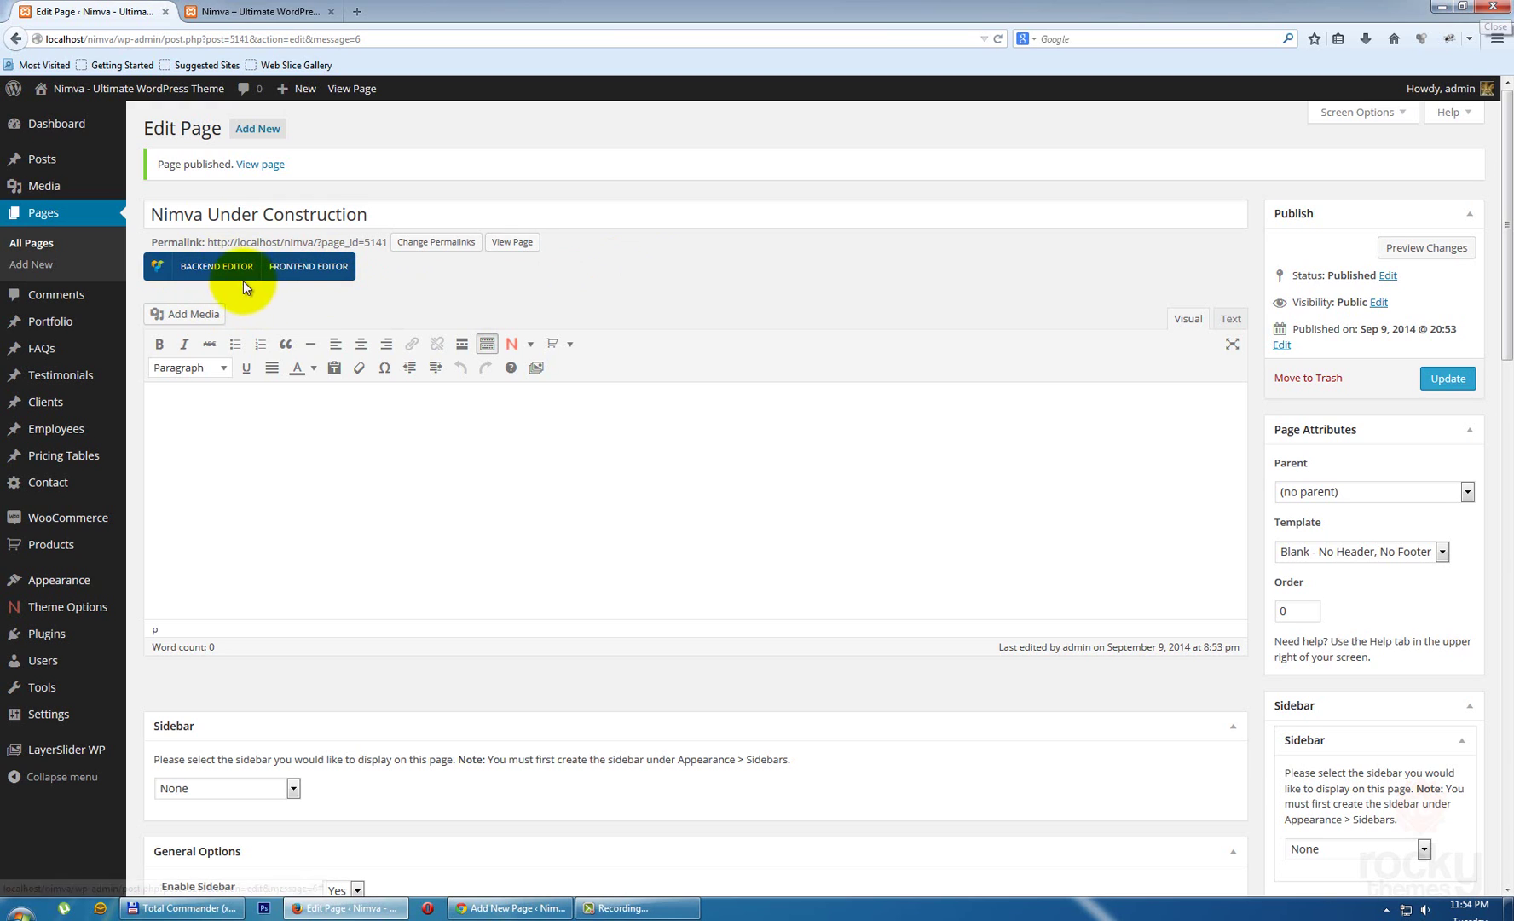
# - In the Visual Composer backend editor, add a row containing a Text Block element
pyautogui.click(209, 271)
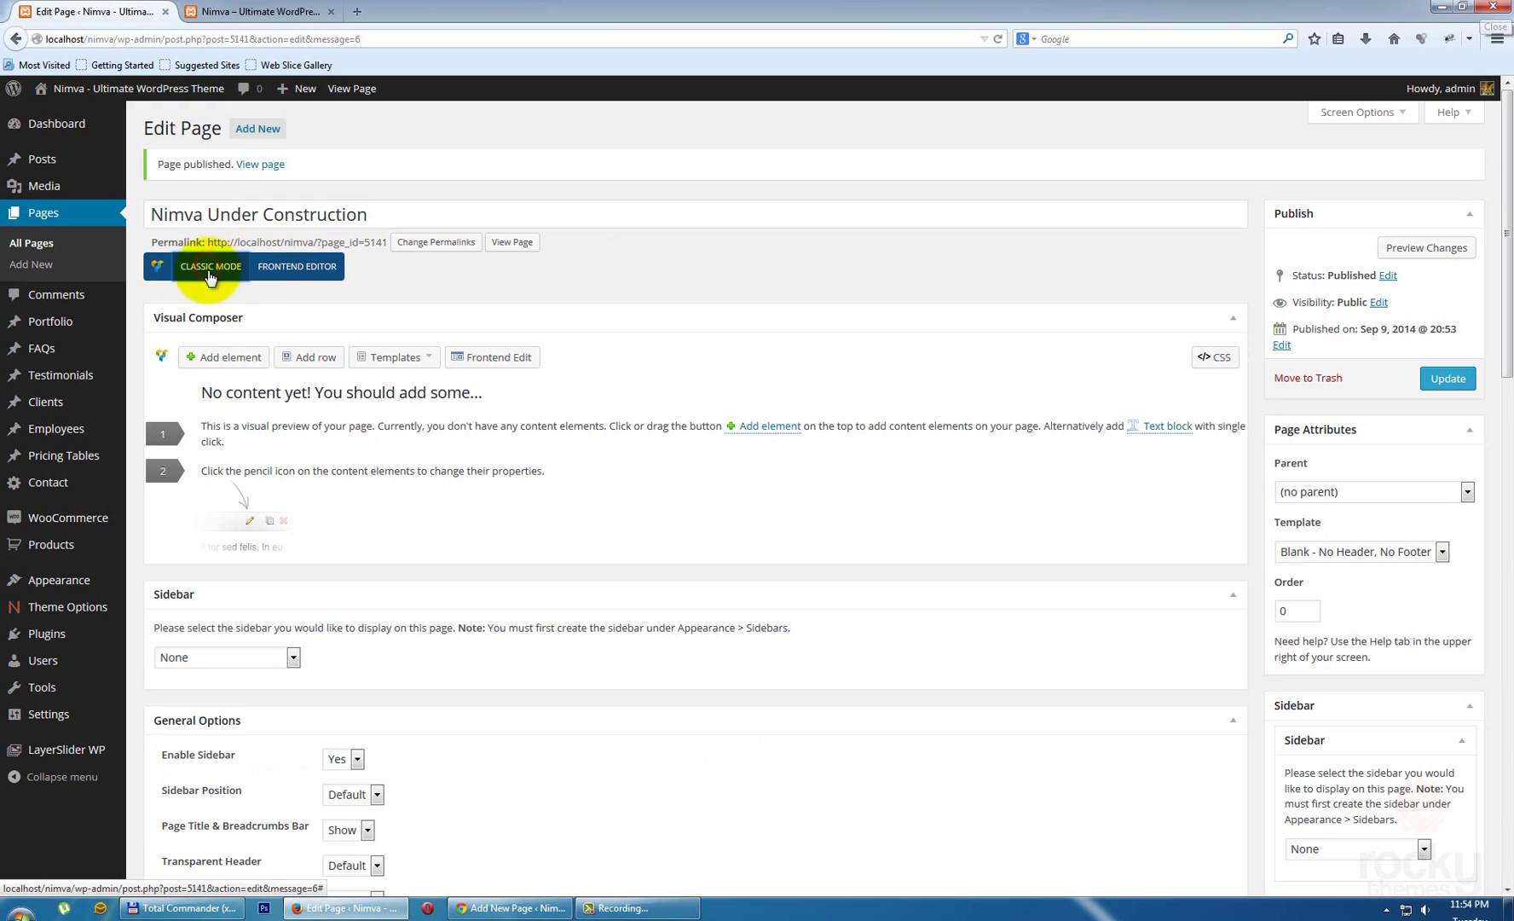
pyautogui.click(316, 364)
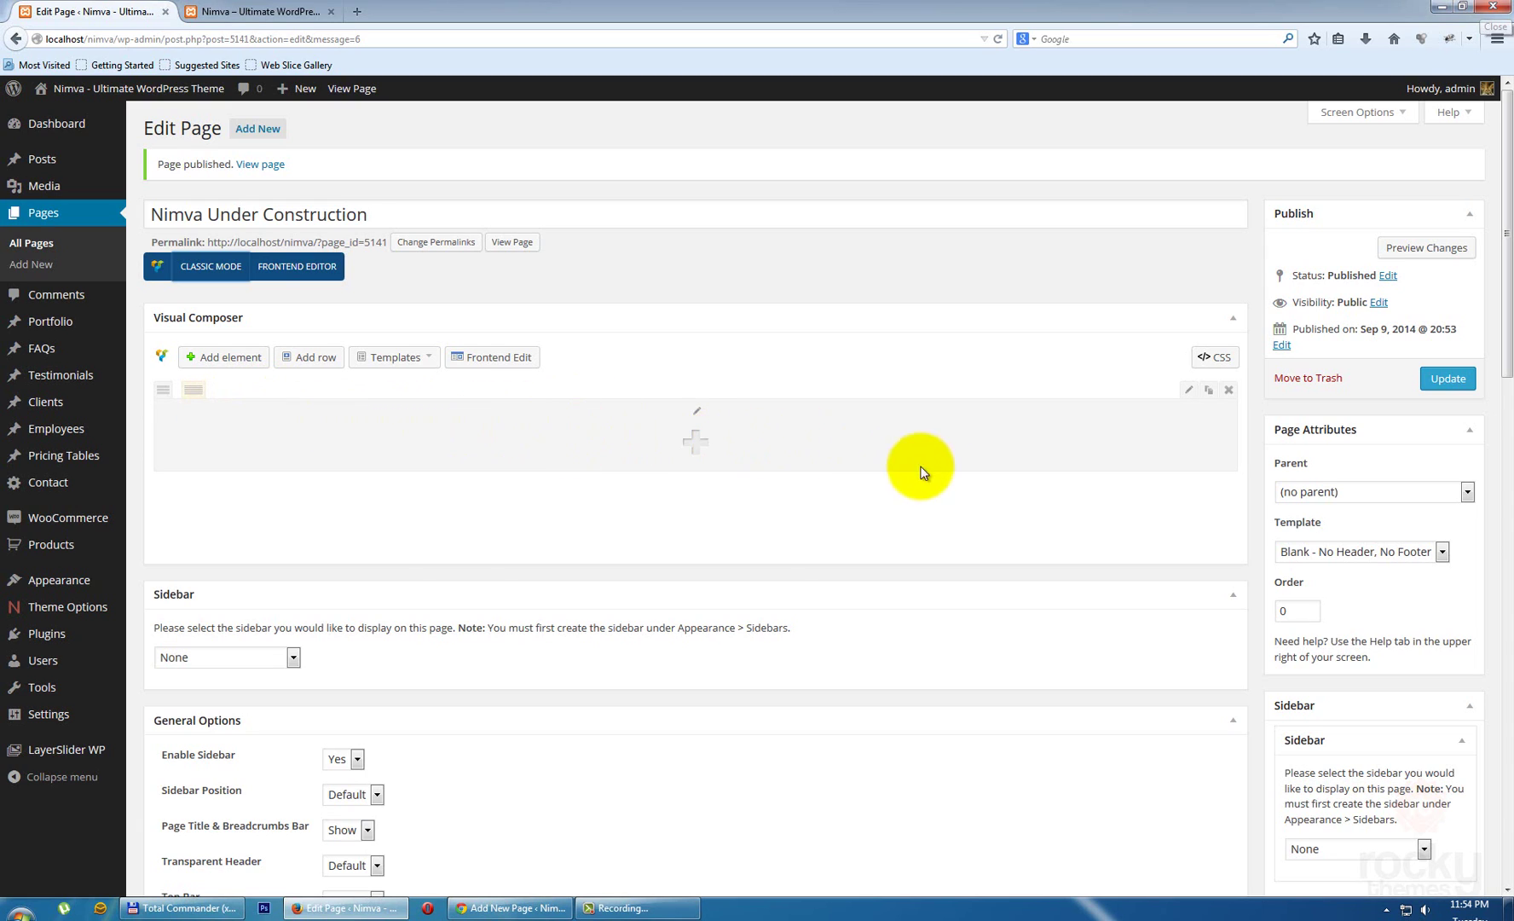
pyautogui.click(693, 440)
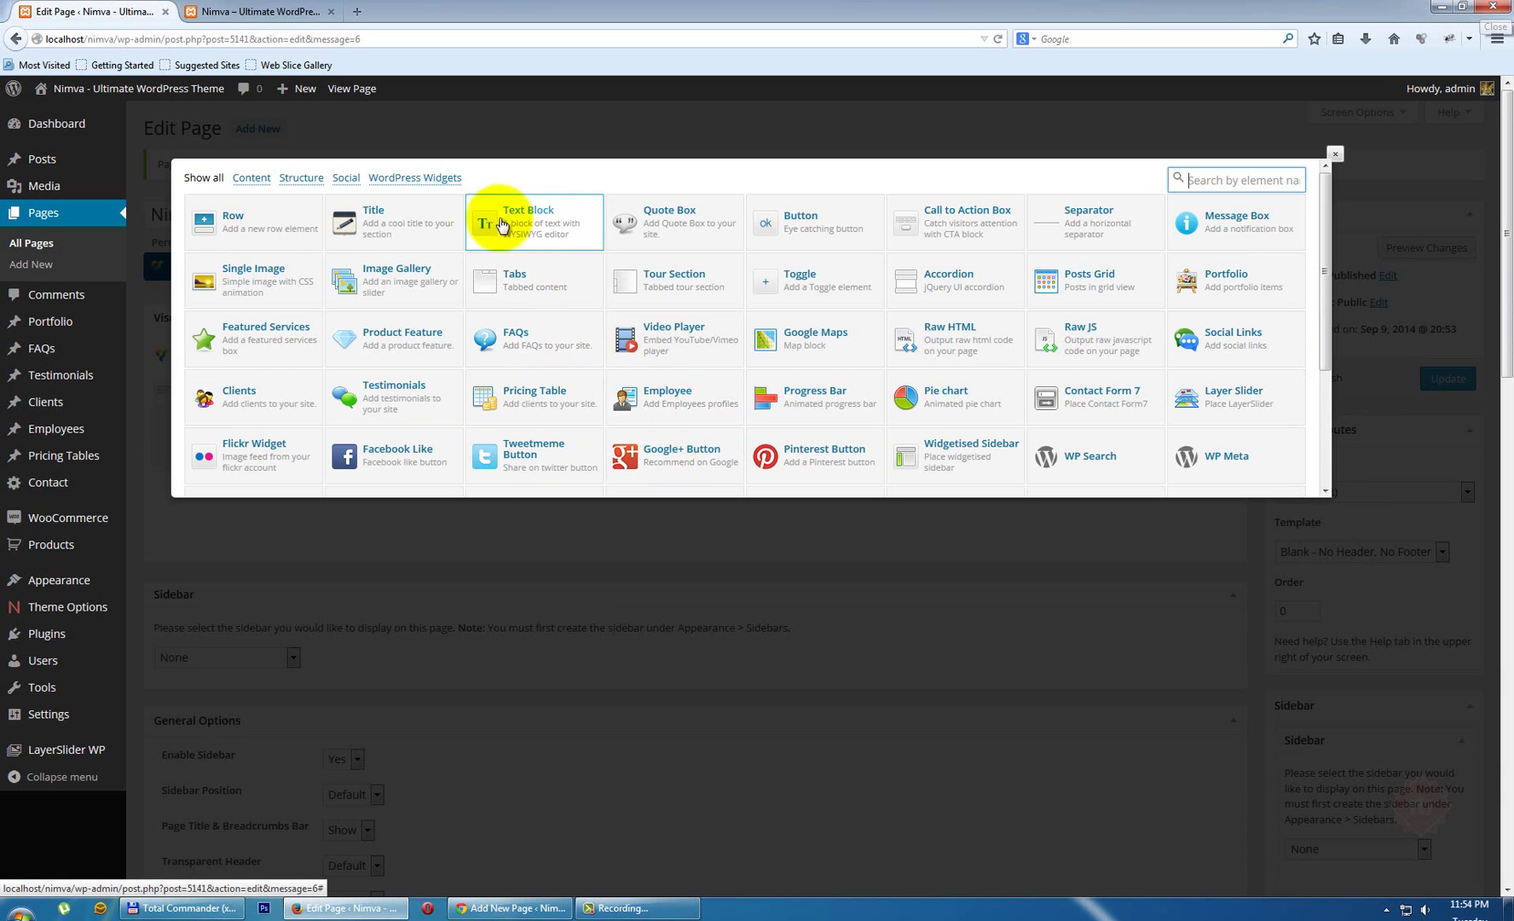
pyautogui.click(528, 223)
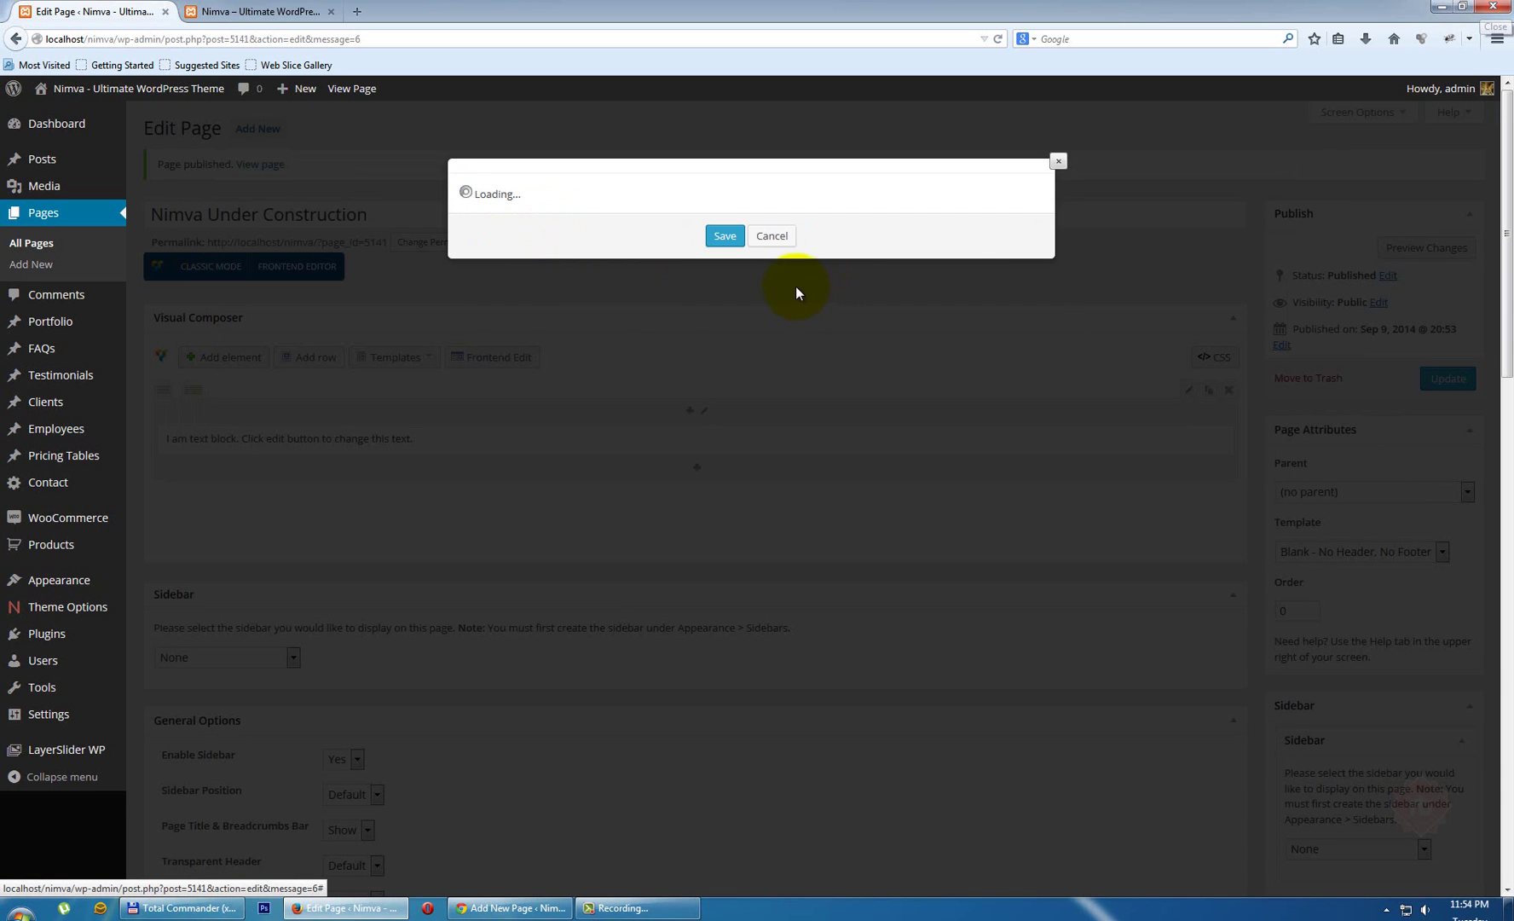
# - Replace the placeholder text with a centred Heading 1 'Nimva Under Construction Page'
pyautogui.moveTo(739, 331); pyautogui.dragTo(337, 308)
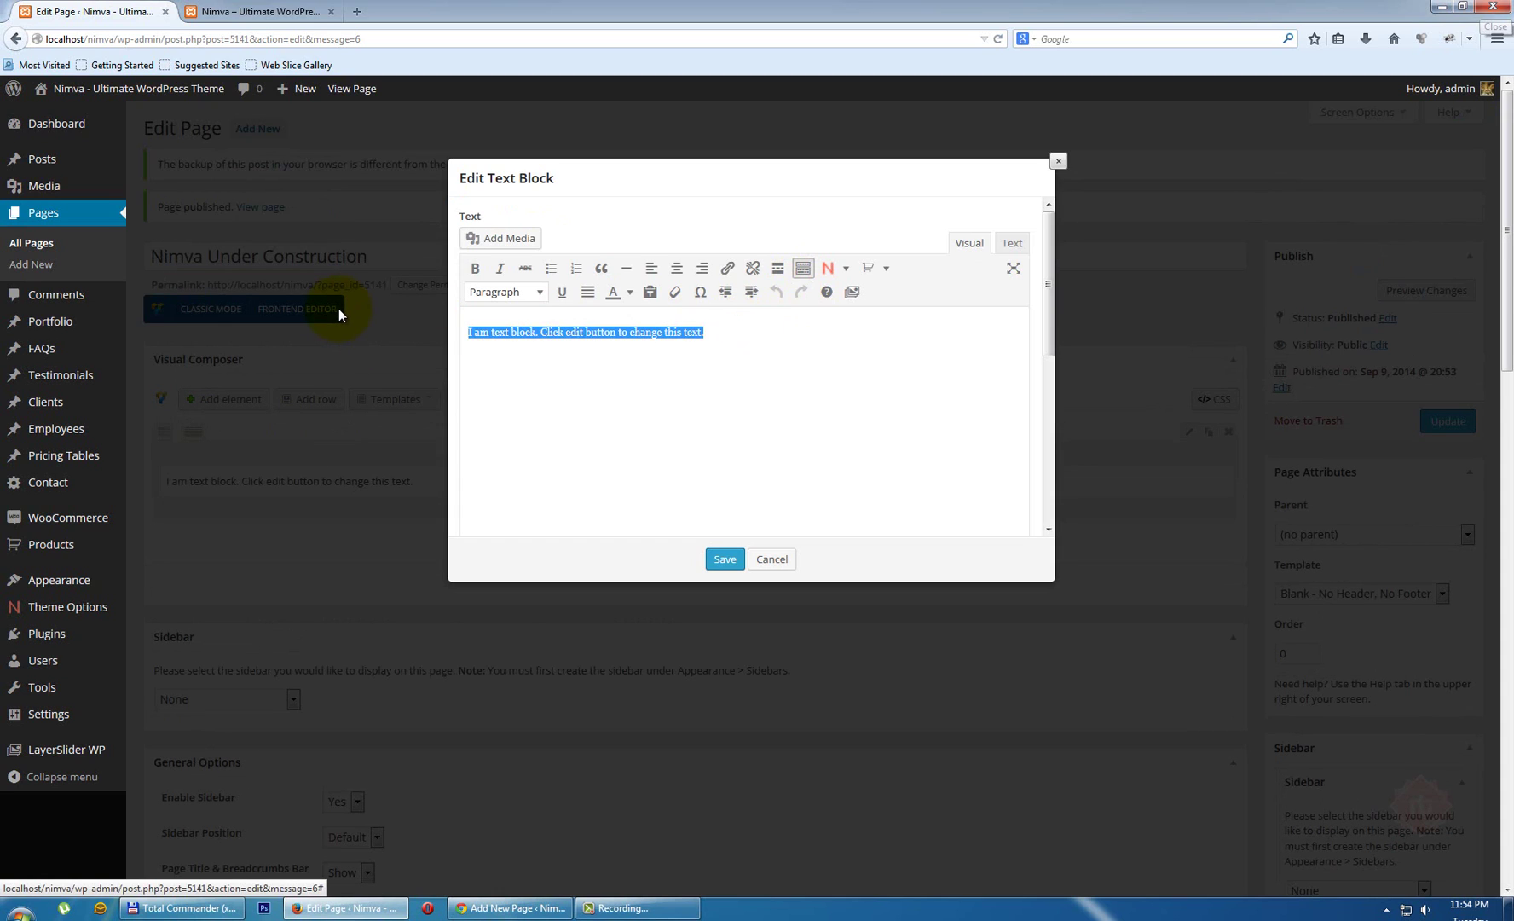
pyautogui.write('Nimva Under Con')
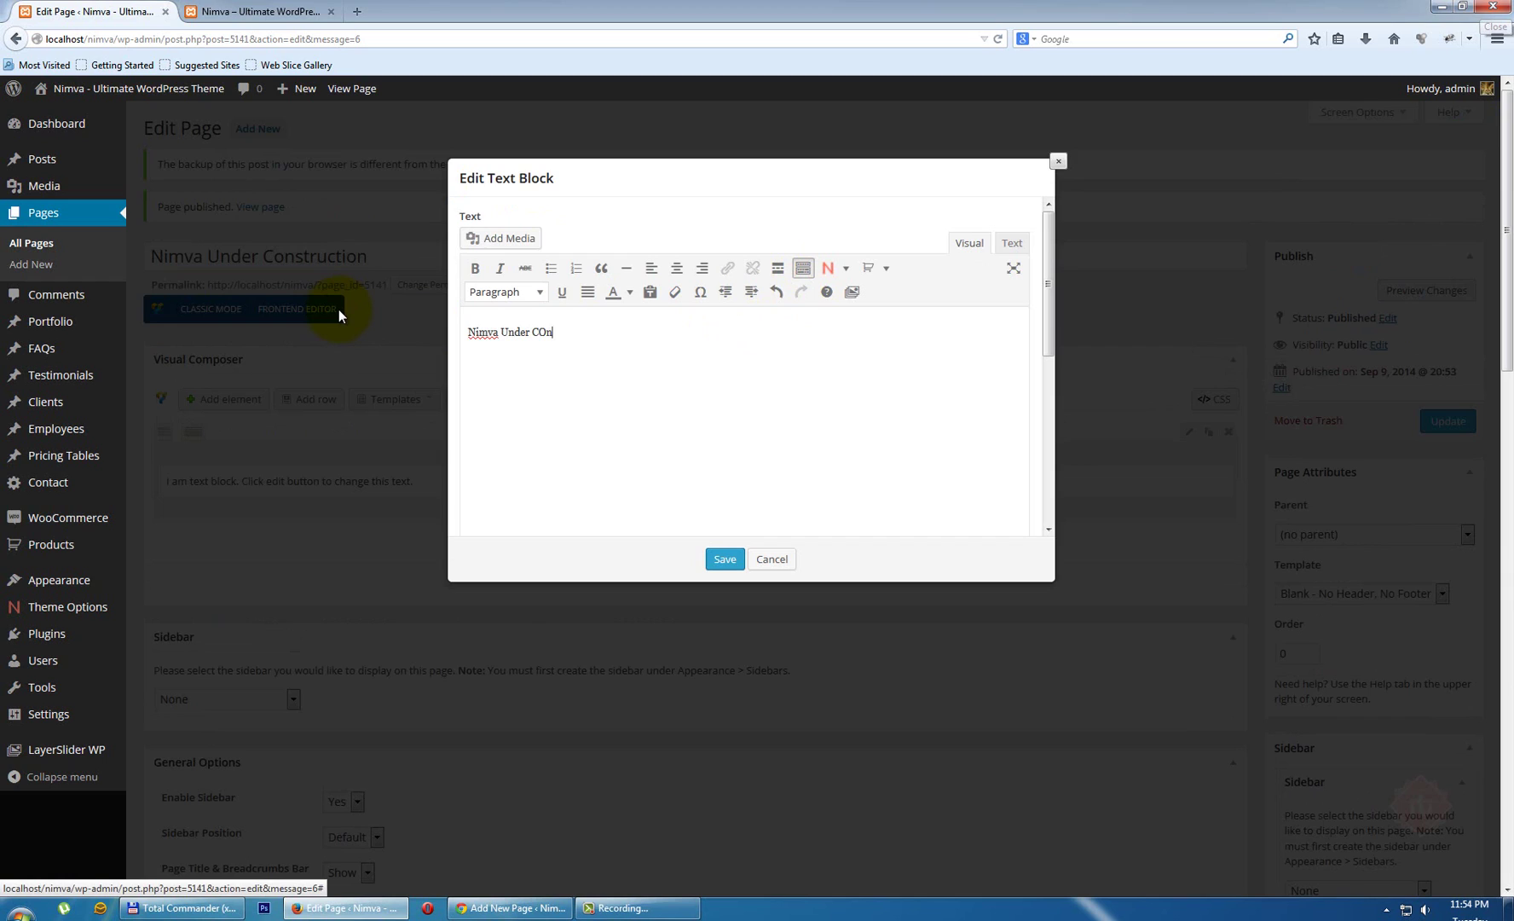
pyautogui.write('struction Page')
pyautogui.click(510, 292)
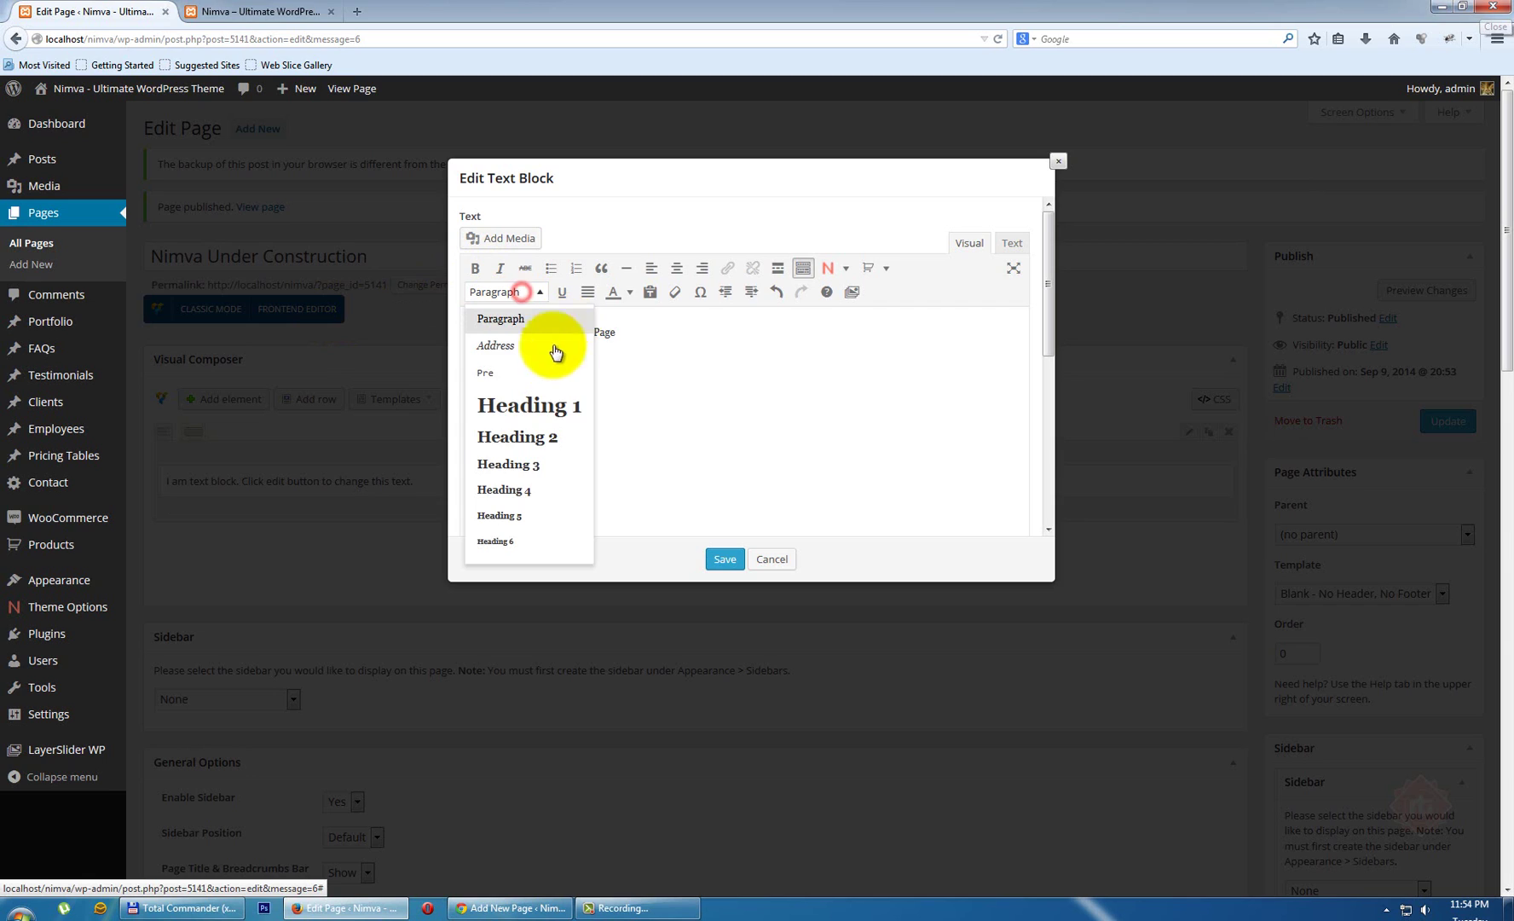
pyautogui.click(562, 408)
pyautogui.click(676, 269)
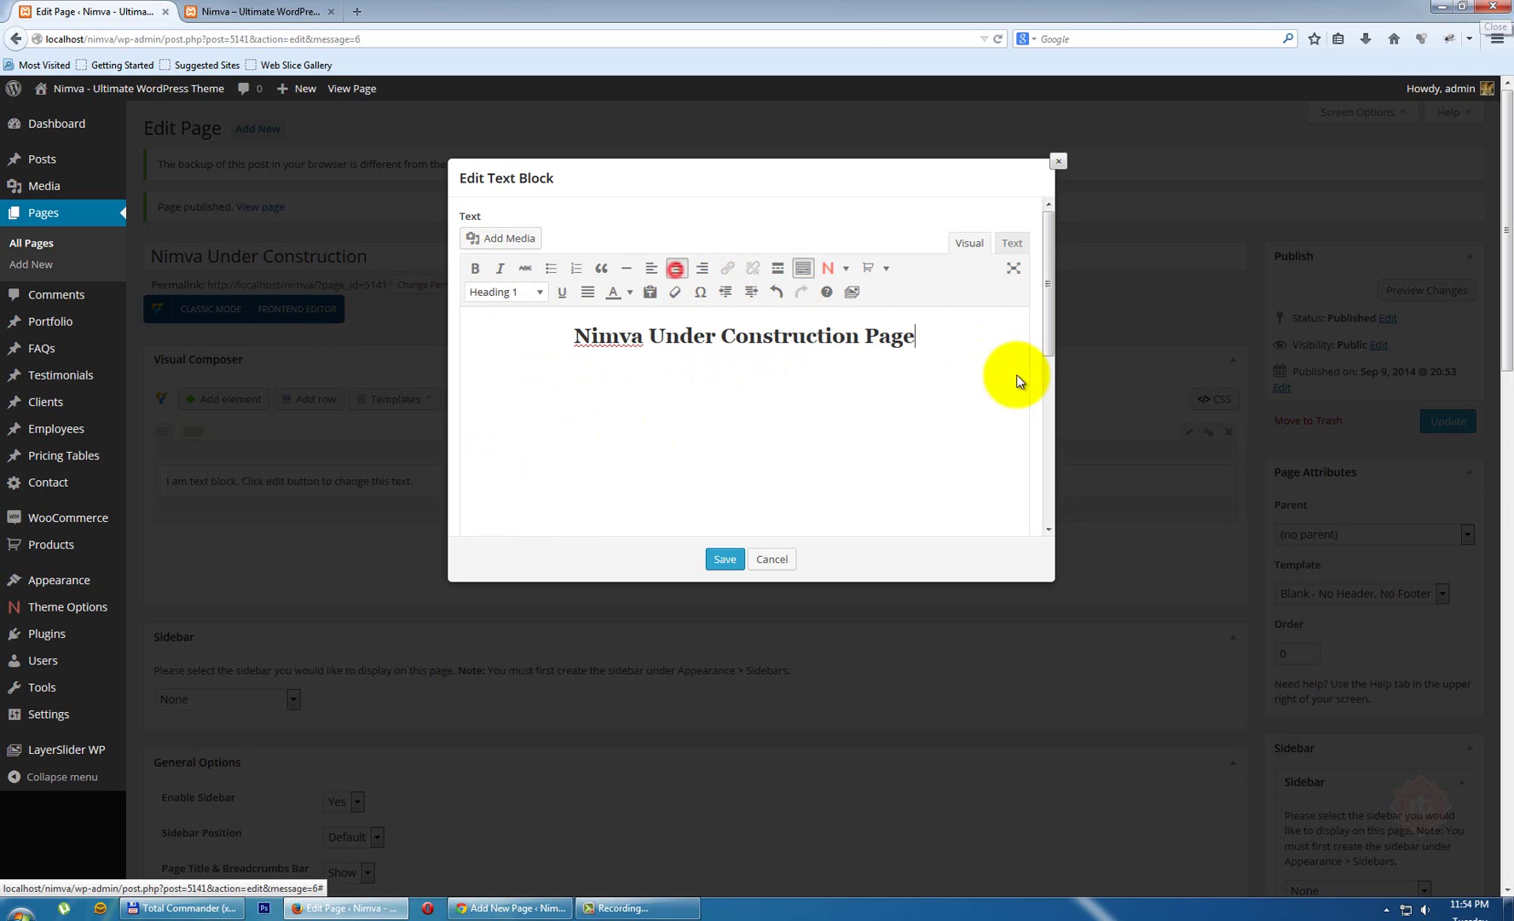
pyautogui.press('Return')
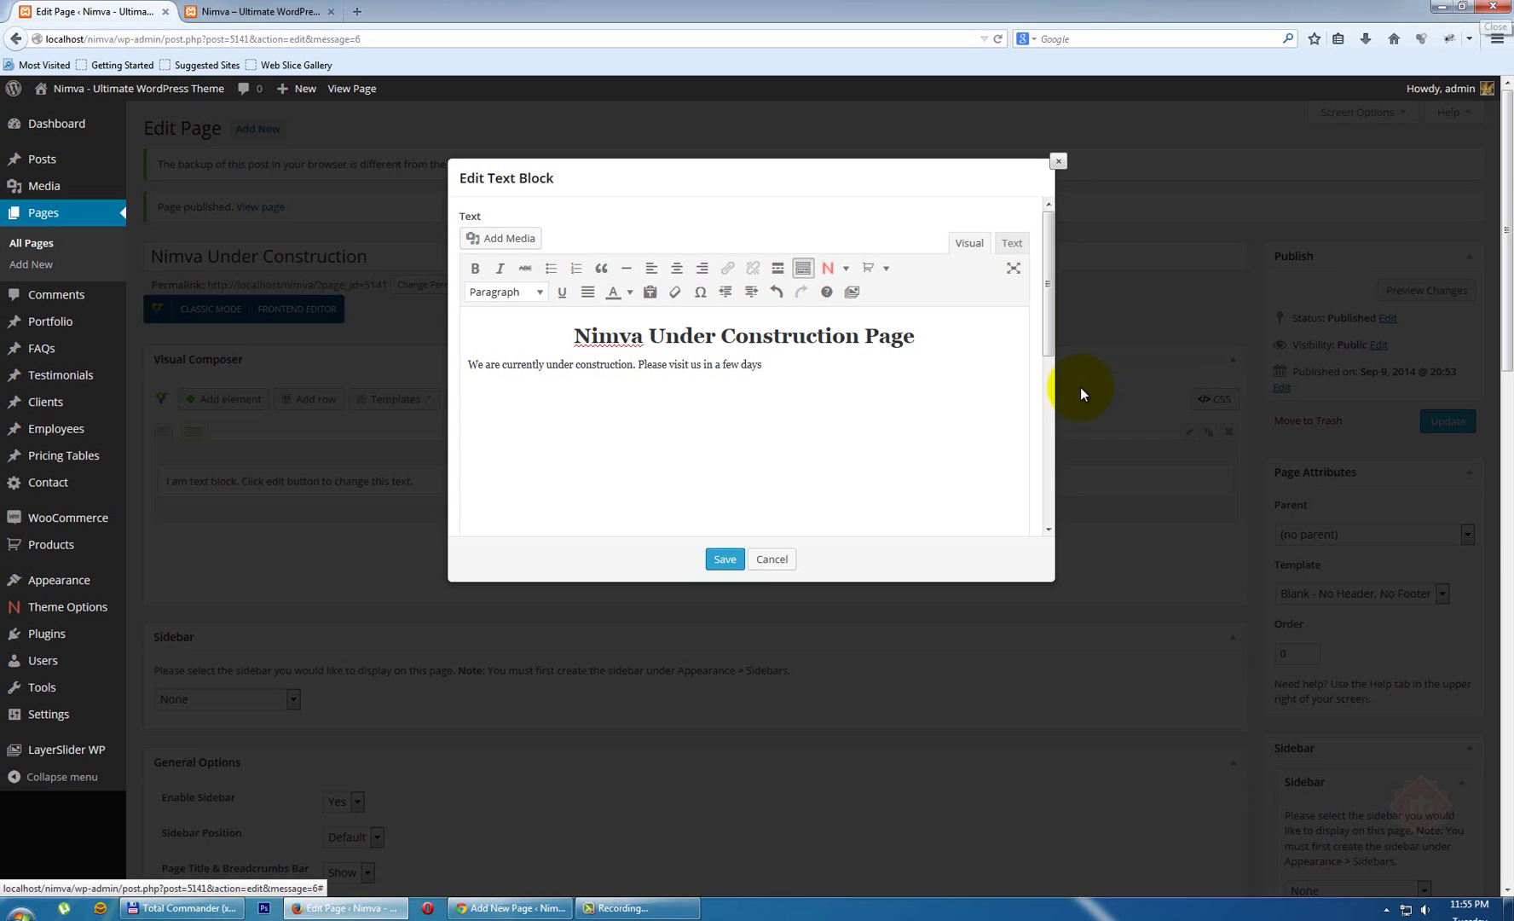
# - Repeat the under-construction sentence by pasting copies, centre the paragraph, and save the text block
pyautogui.hotkey('shift', 'Home')
pyautogui.hotkey('ctrl', 'c')
pyautogui.press('End')
pyautogui.hotkey('ctrl', 'v')
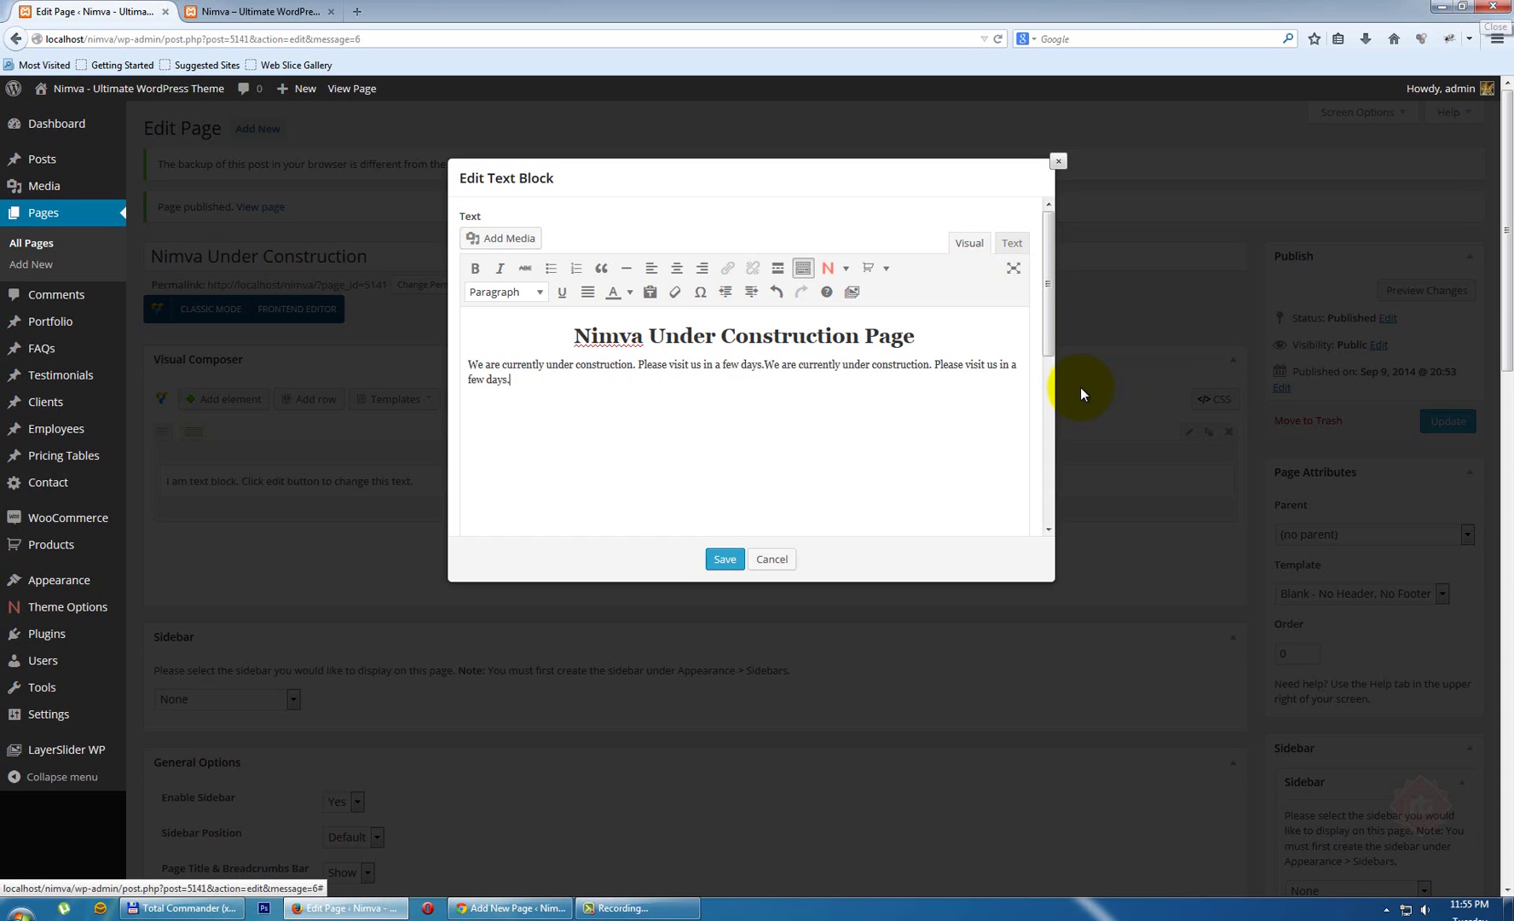
pyautogui.hotkey('ctrl', 'v')
pyautogui.hotkey('ctrl', 'v')
pyautogui.hotkey('ctrl', 'v')
pyautogui.hotkey('ctrl', 'v')
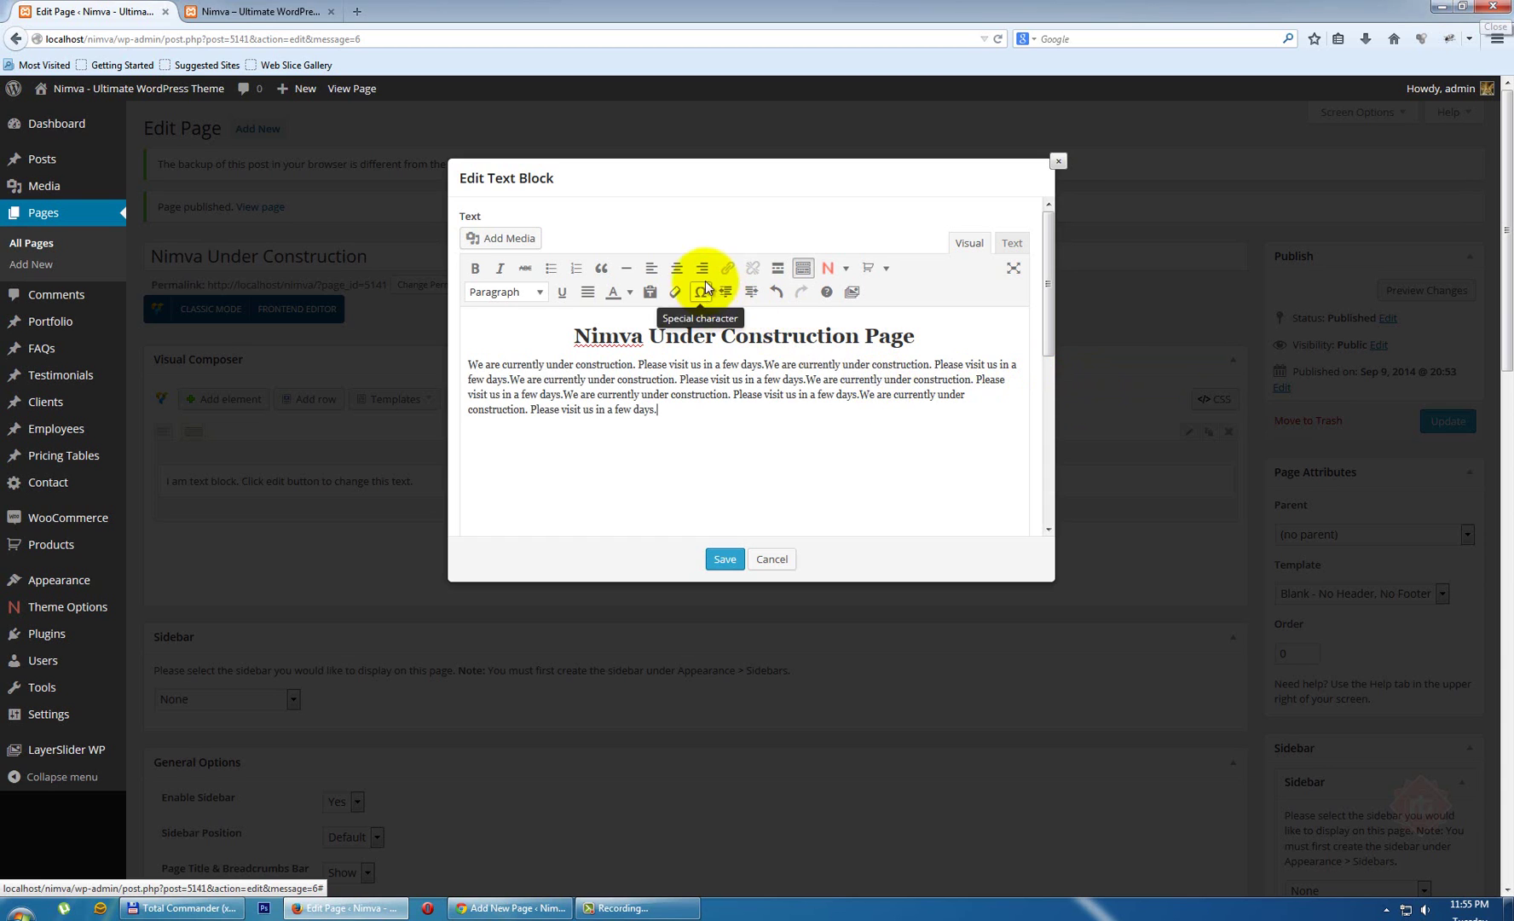
pyautogui.click(676, 267)
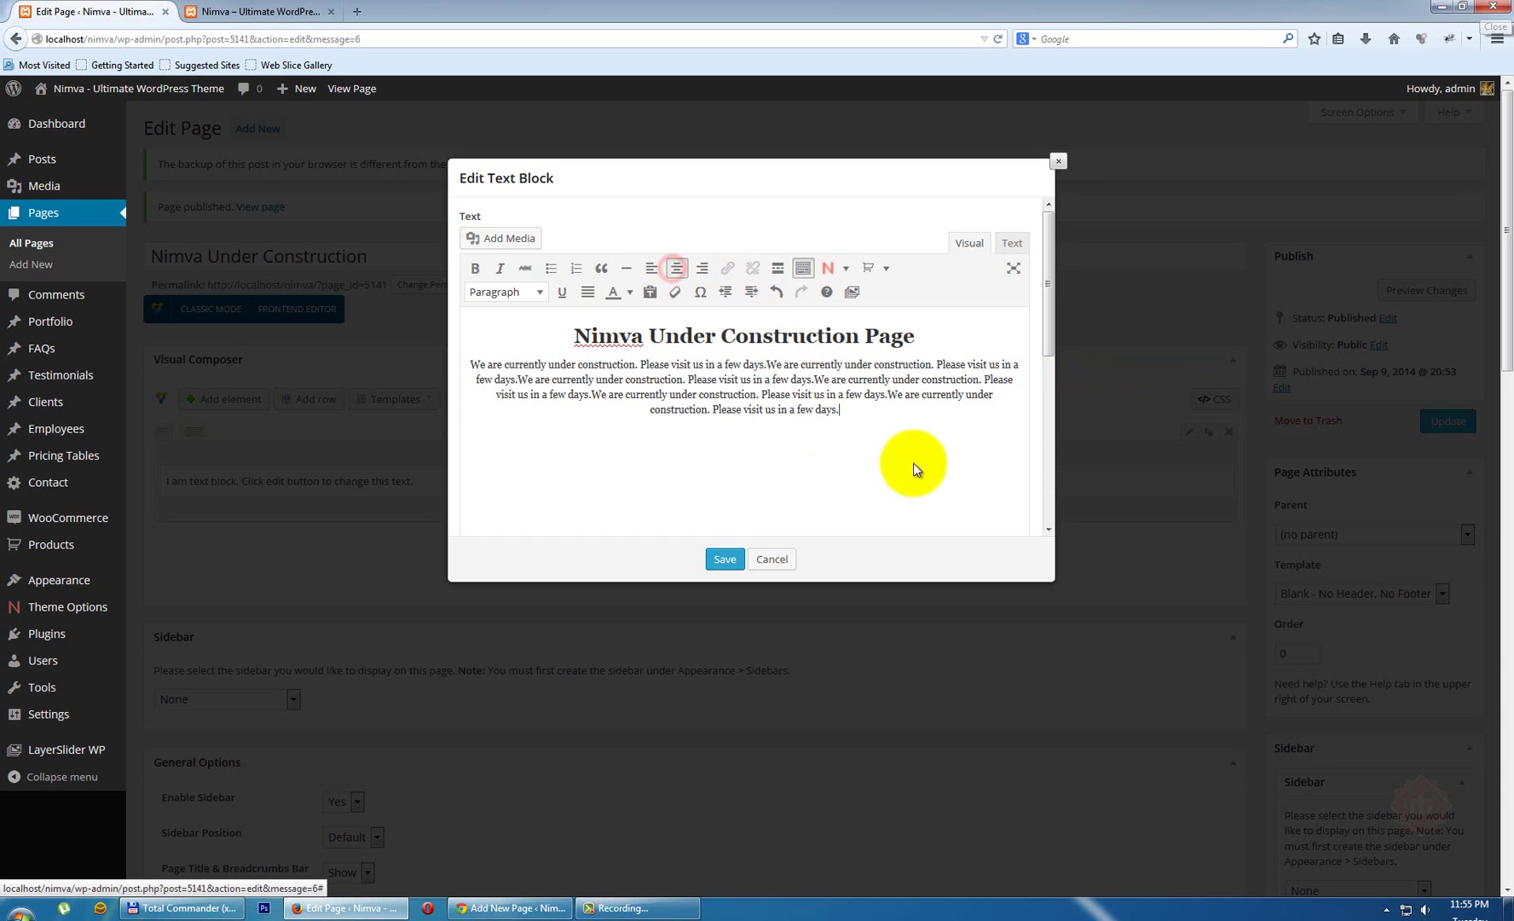
pyautogui.click(724, 559)
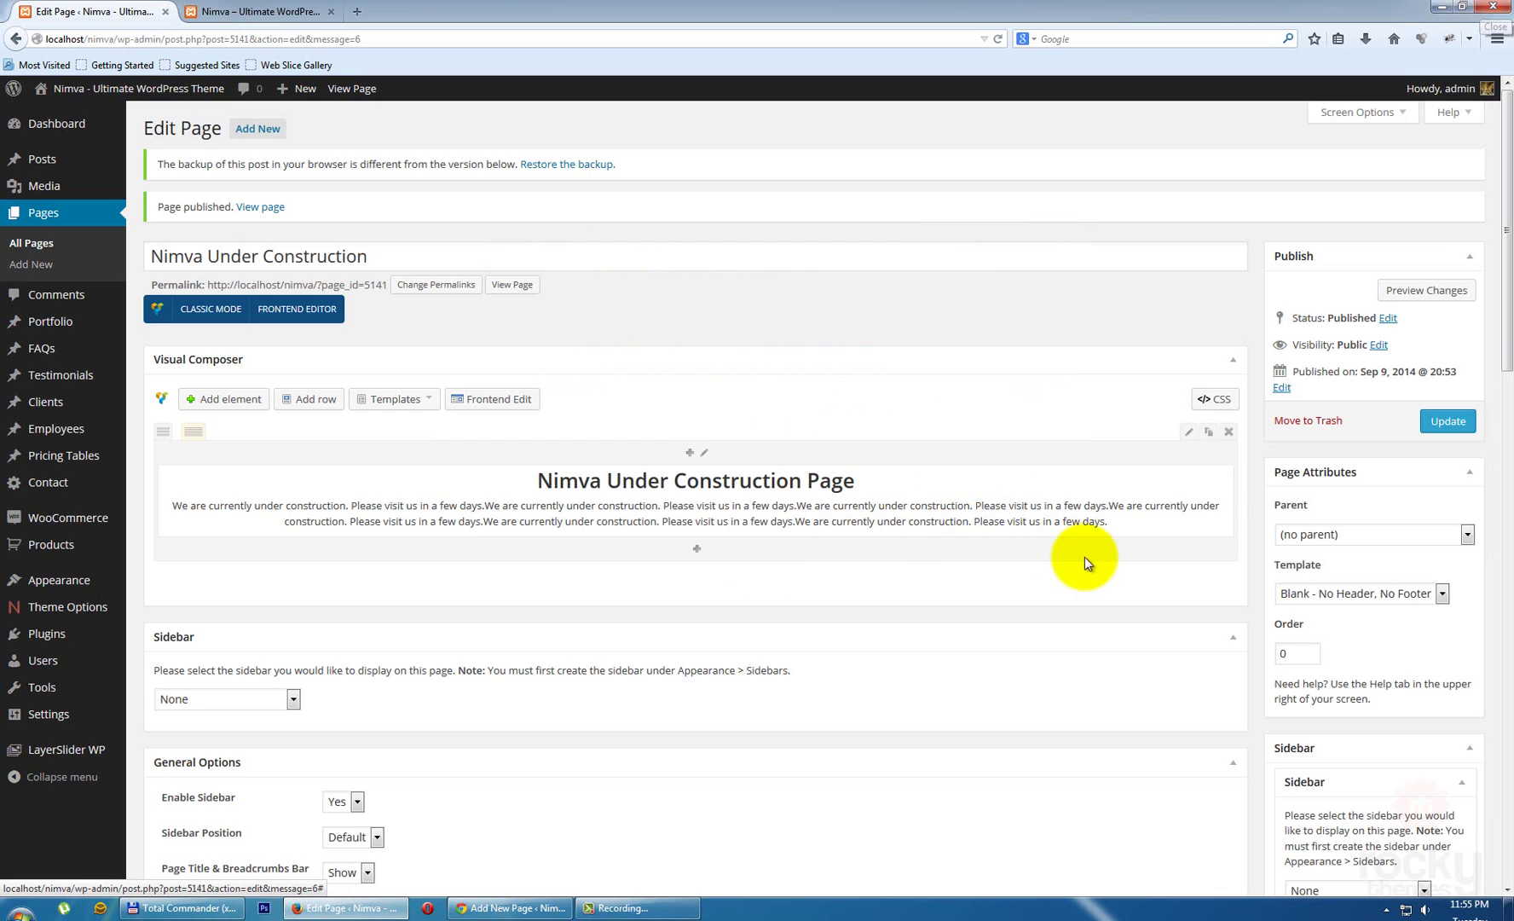
# - Update the page and return to the live tab to see the centred heading and message
pyautogui.click(1470, 421)
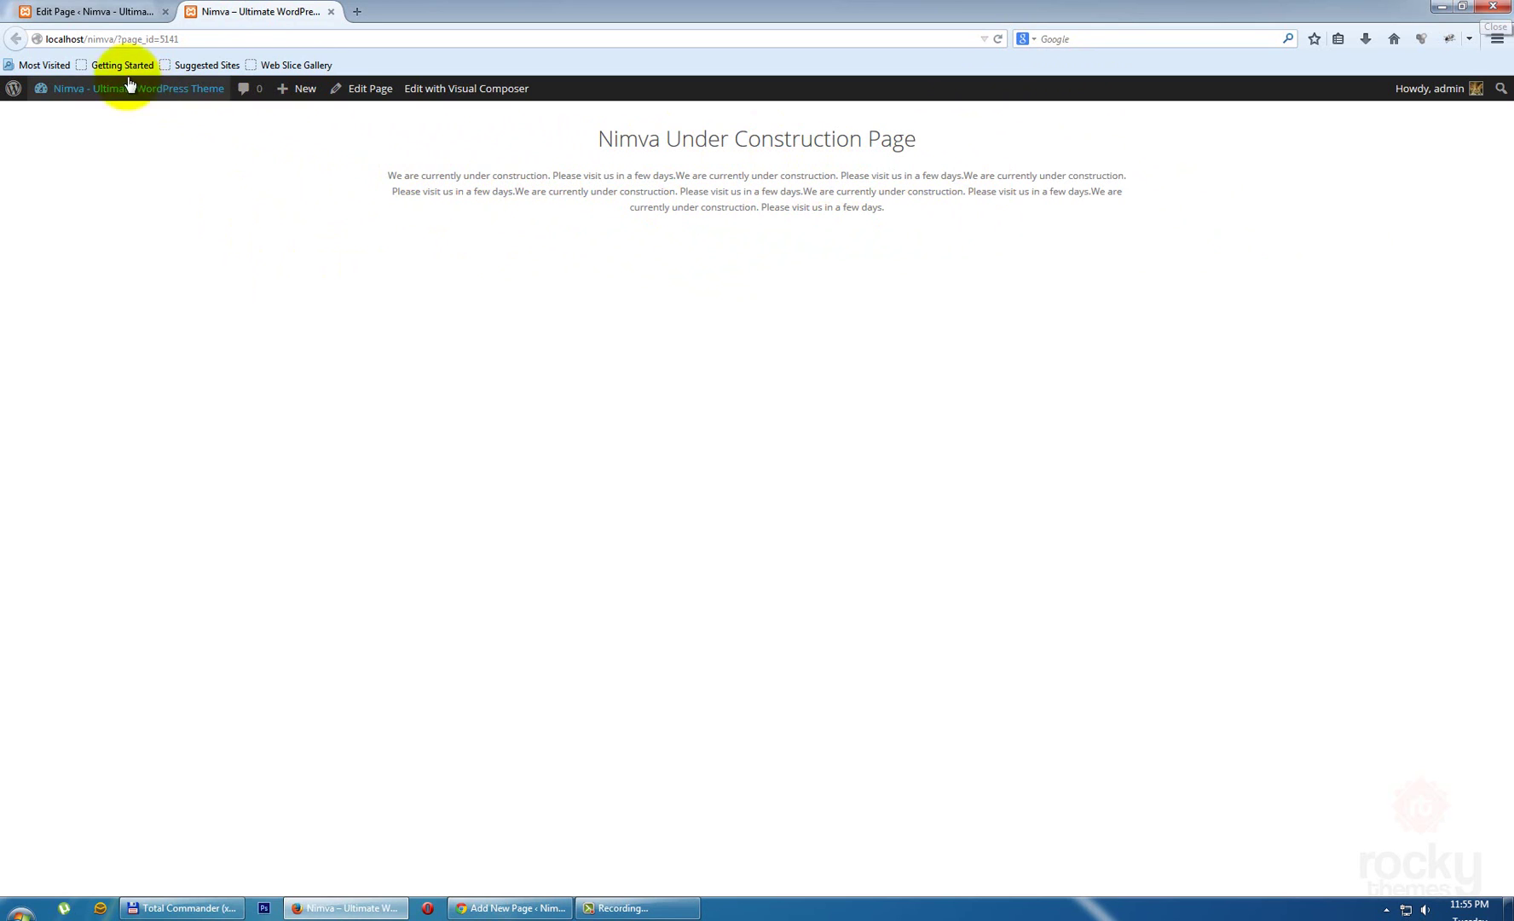
pyautogui.click(92, 11)
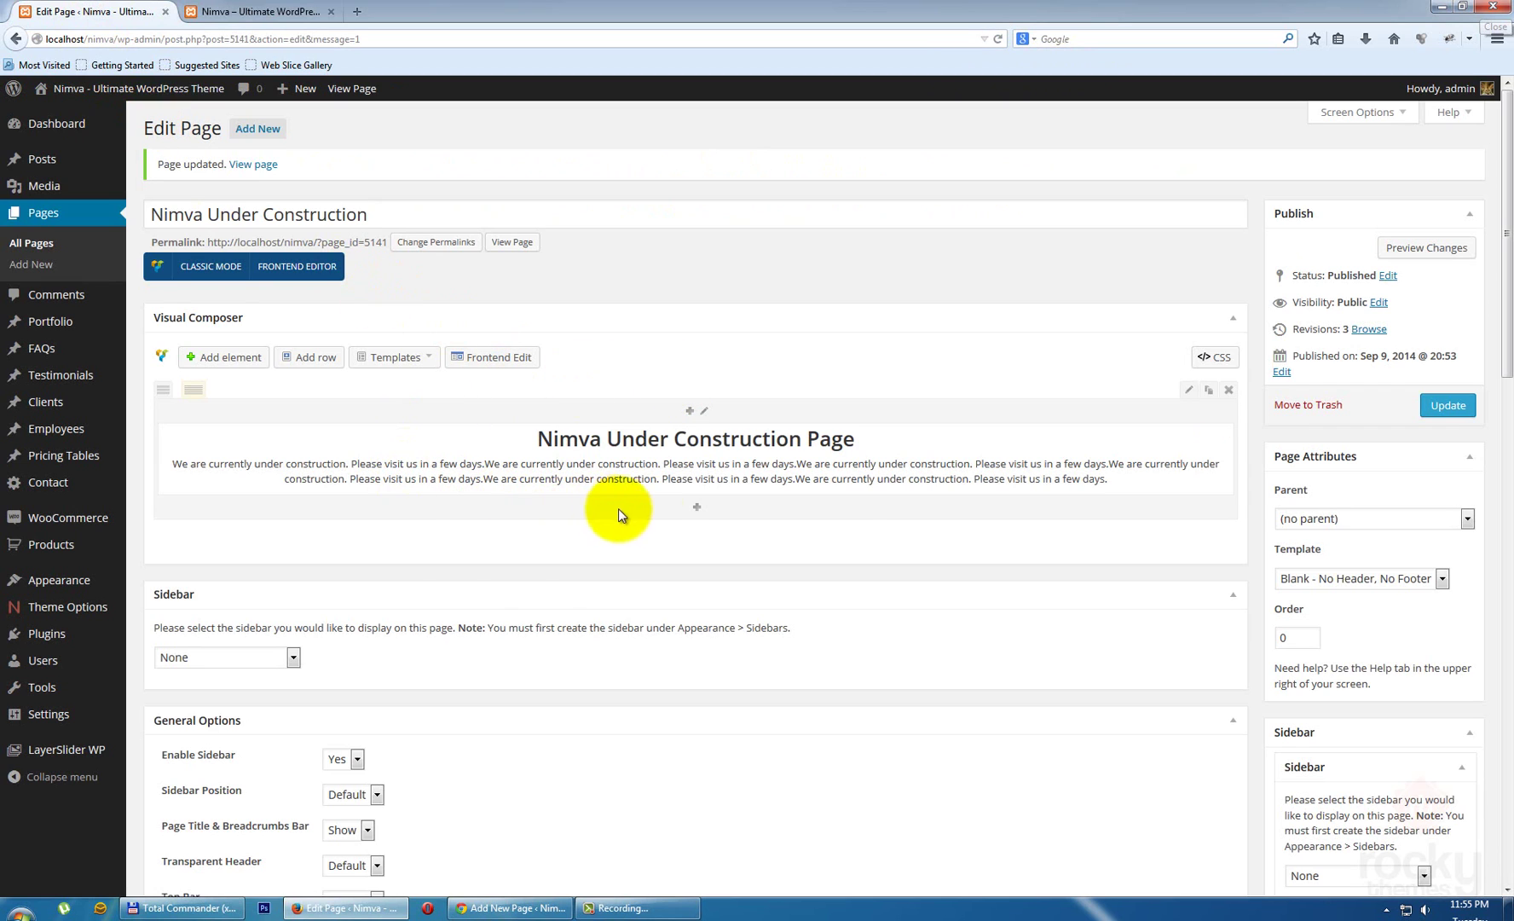
pyautogui.click(264, 11)
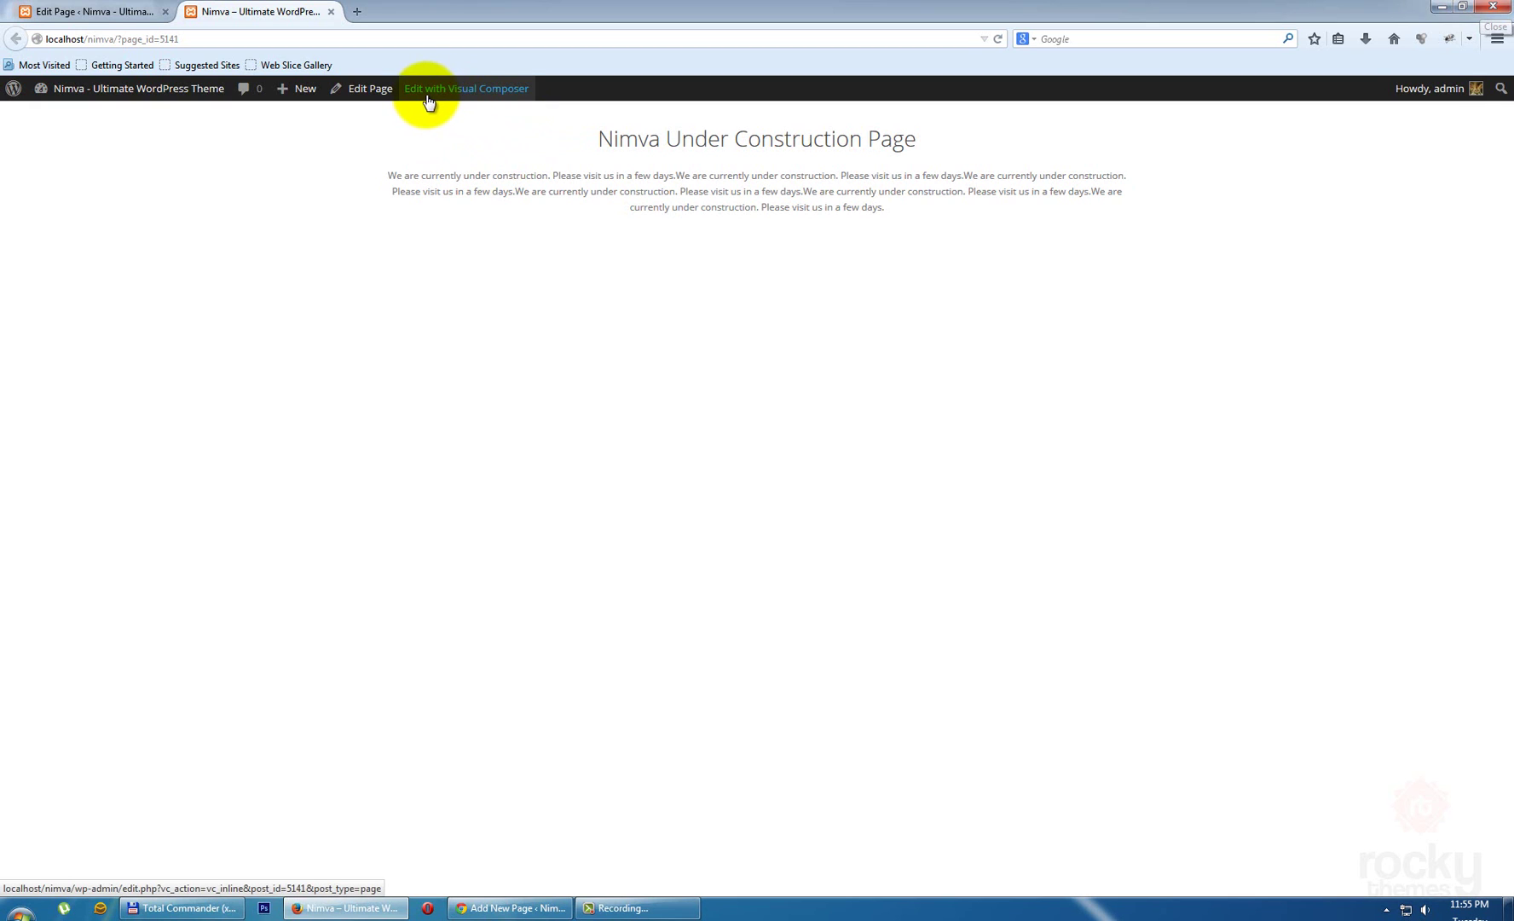
# - Open the page in the Visual Composer frontend editor from the admin bar
pyautogui.click(461, 92)
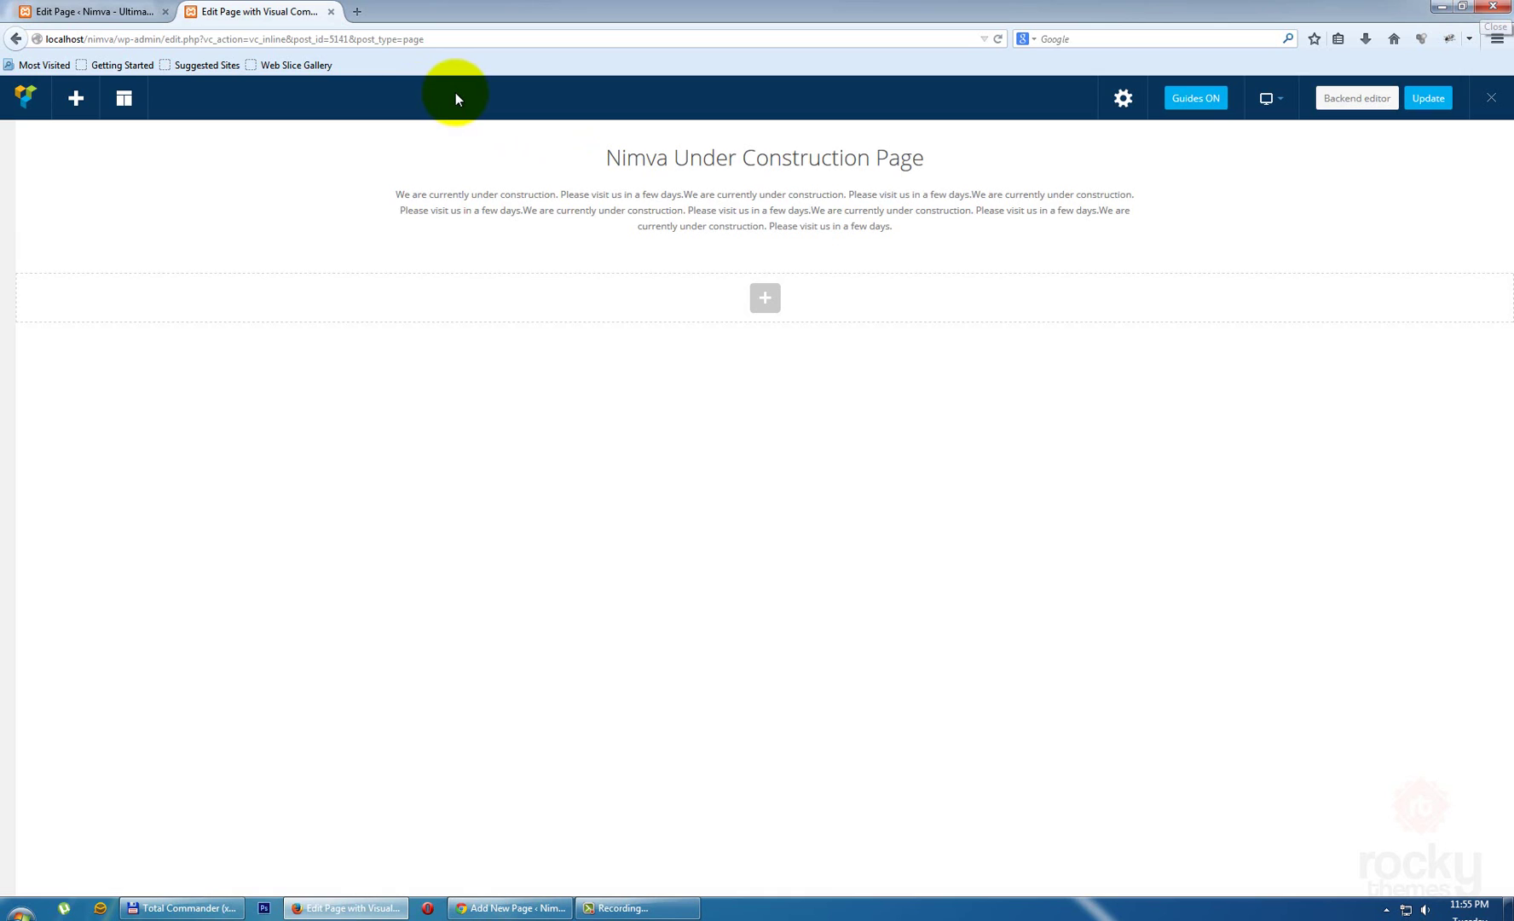
pyautogui.moveTo(704, 168)
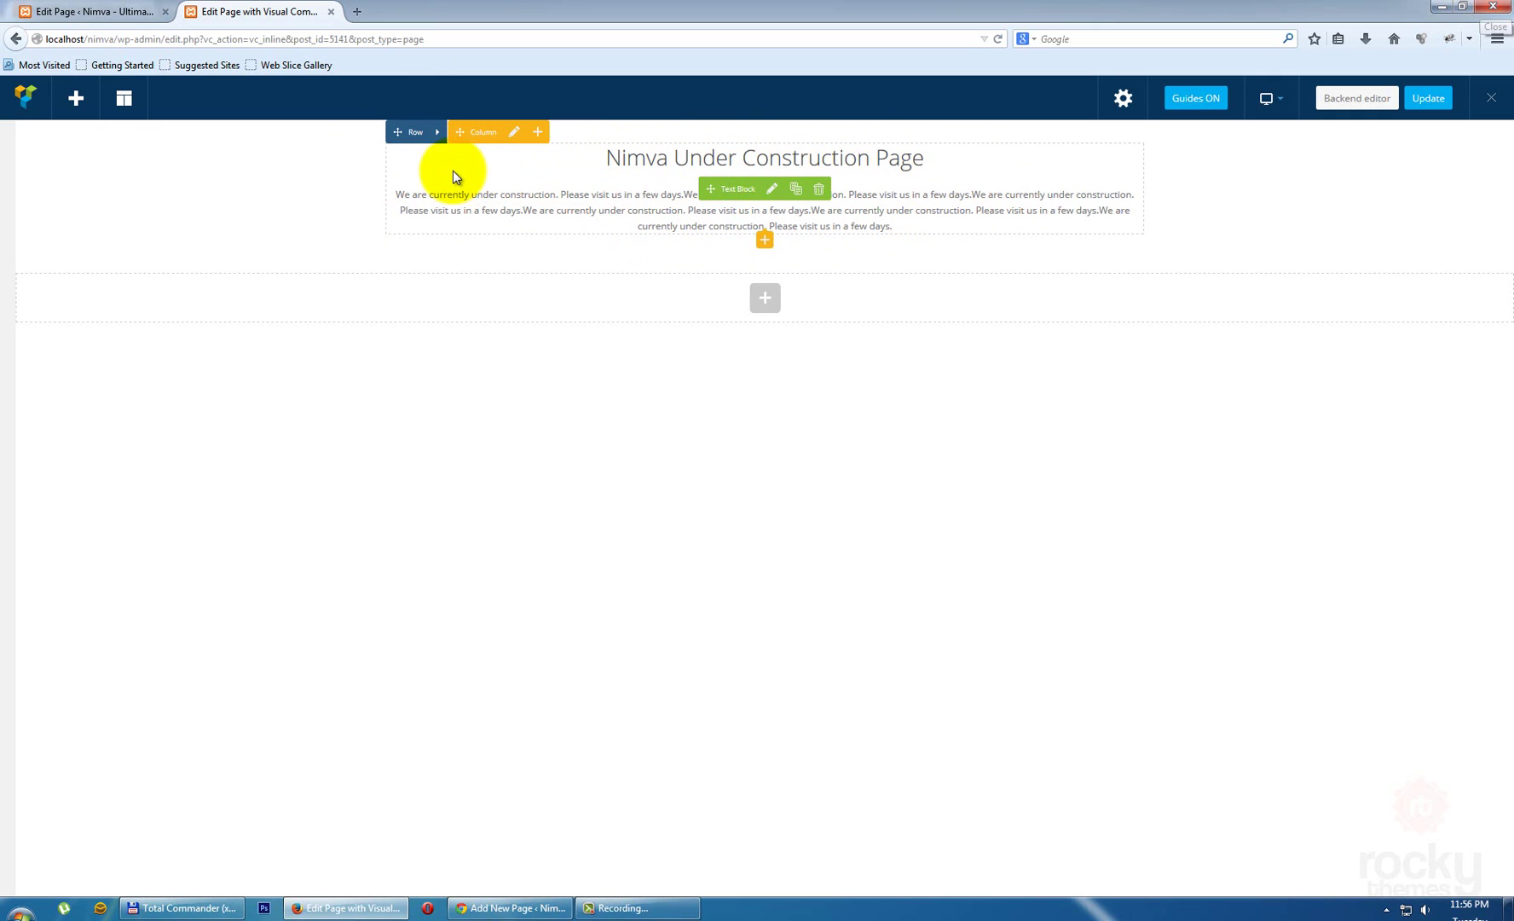
pyautogui.moveTo(437, 132)
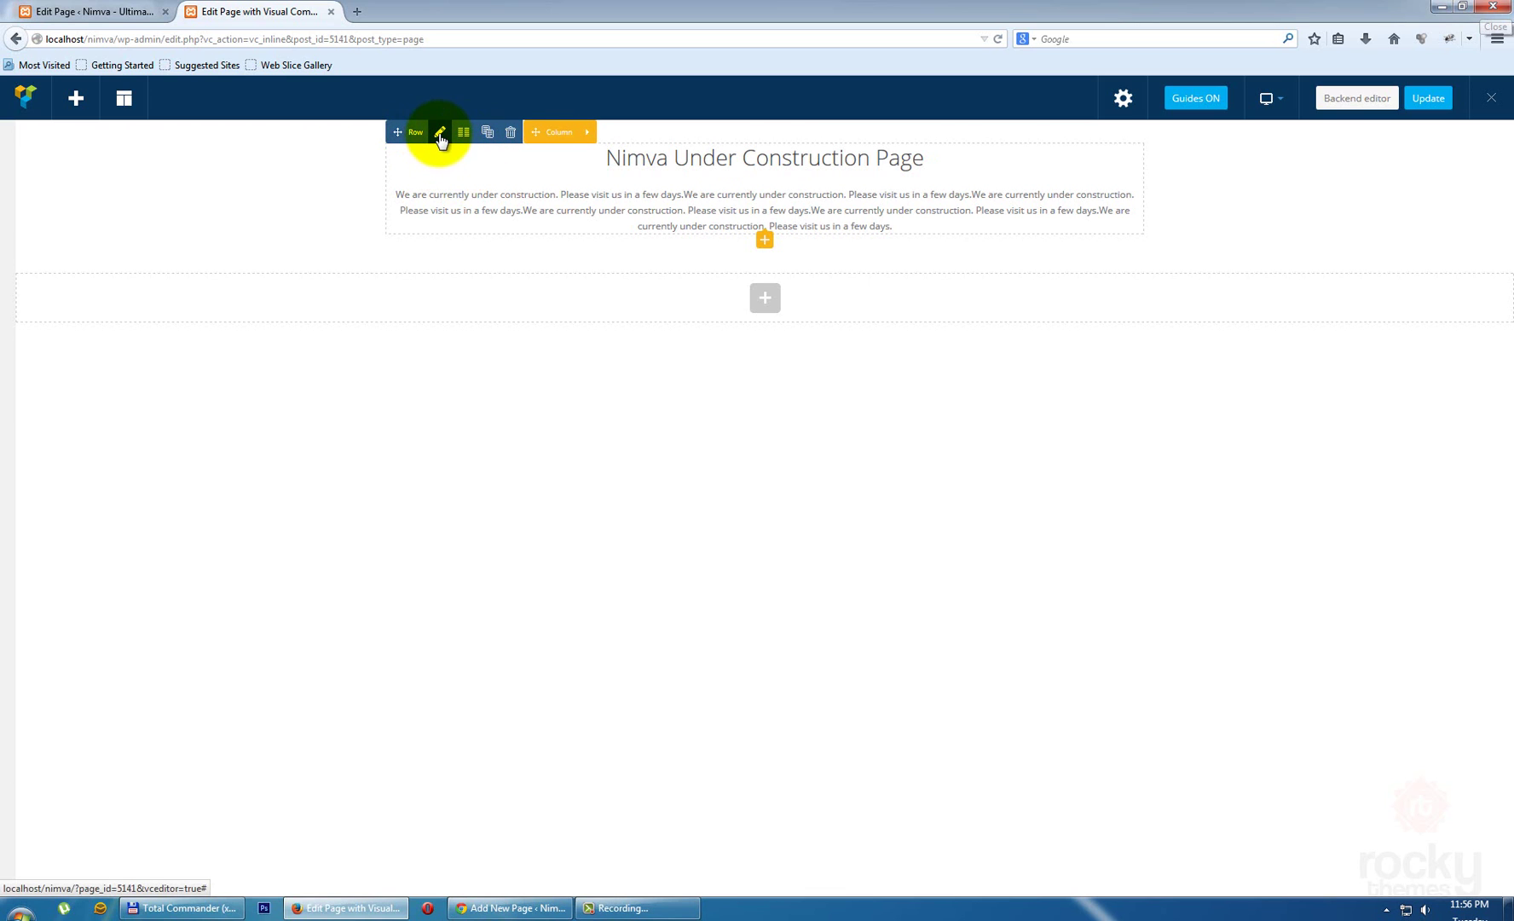
# - Give the heading row a top margin of 100 and top padding of 50, and save
pyautogui.click(440, 137)
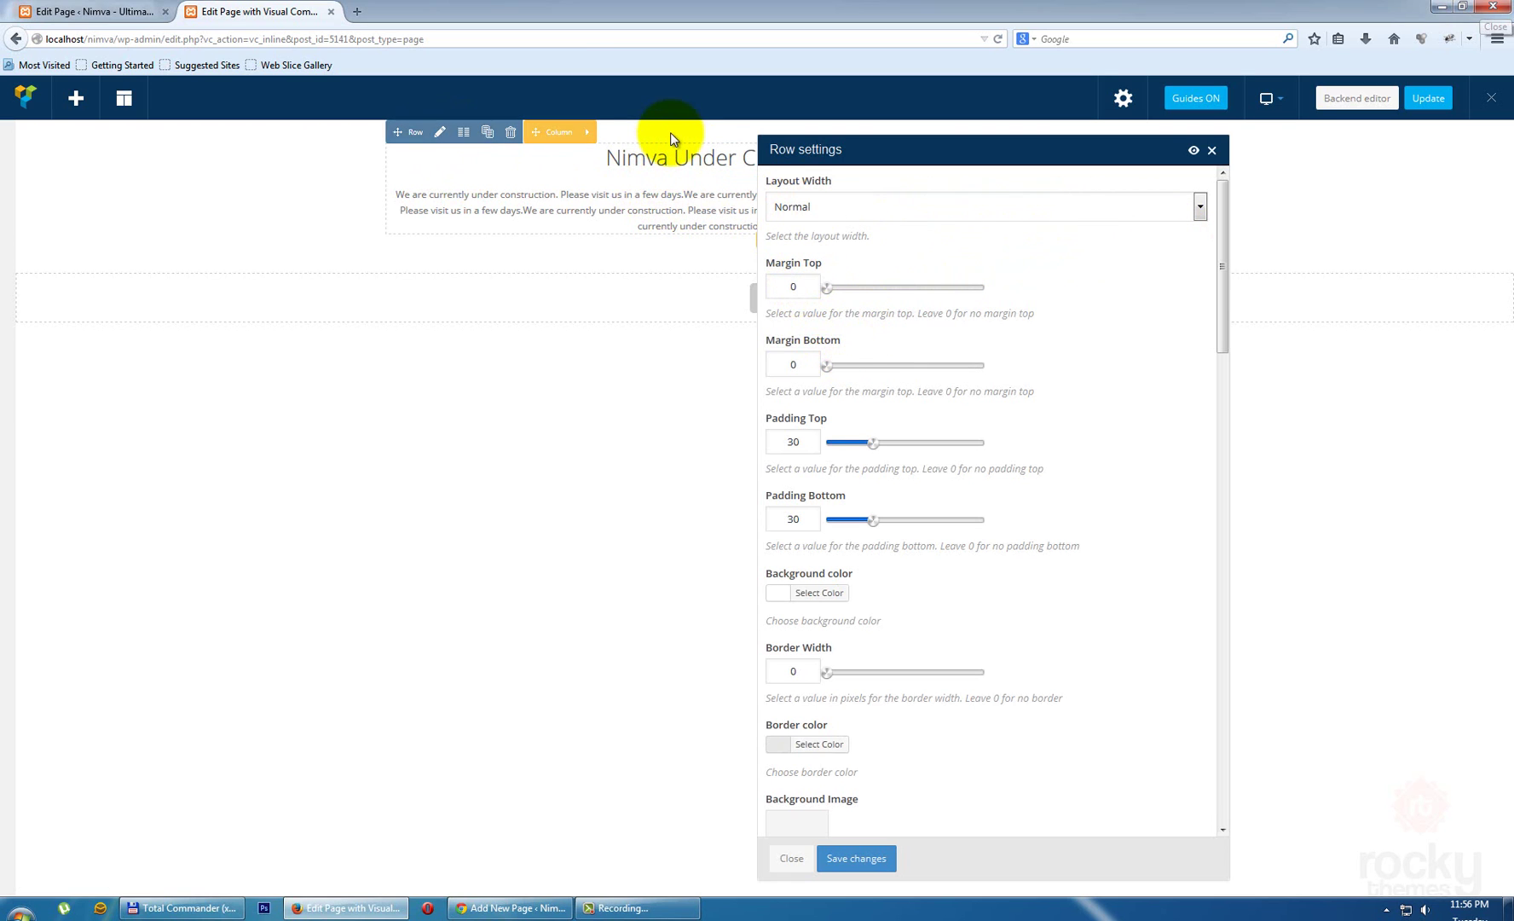
pyautogui.moveTo(832, 288); pyautogui.dragTo(1013, 292)
pyautogui.click(807, 291)
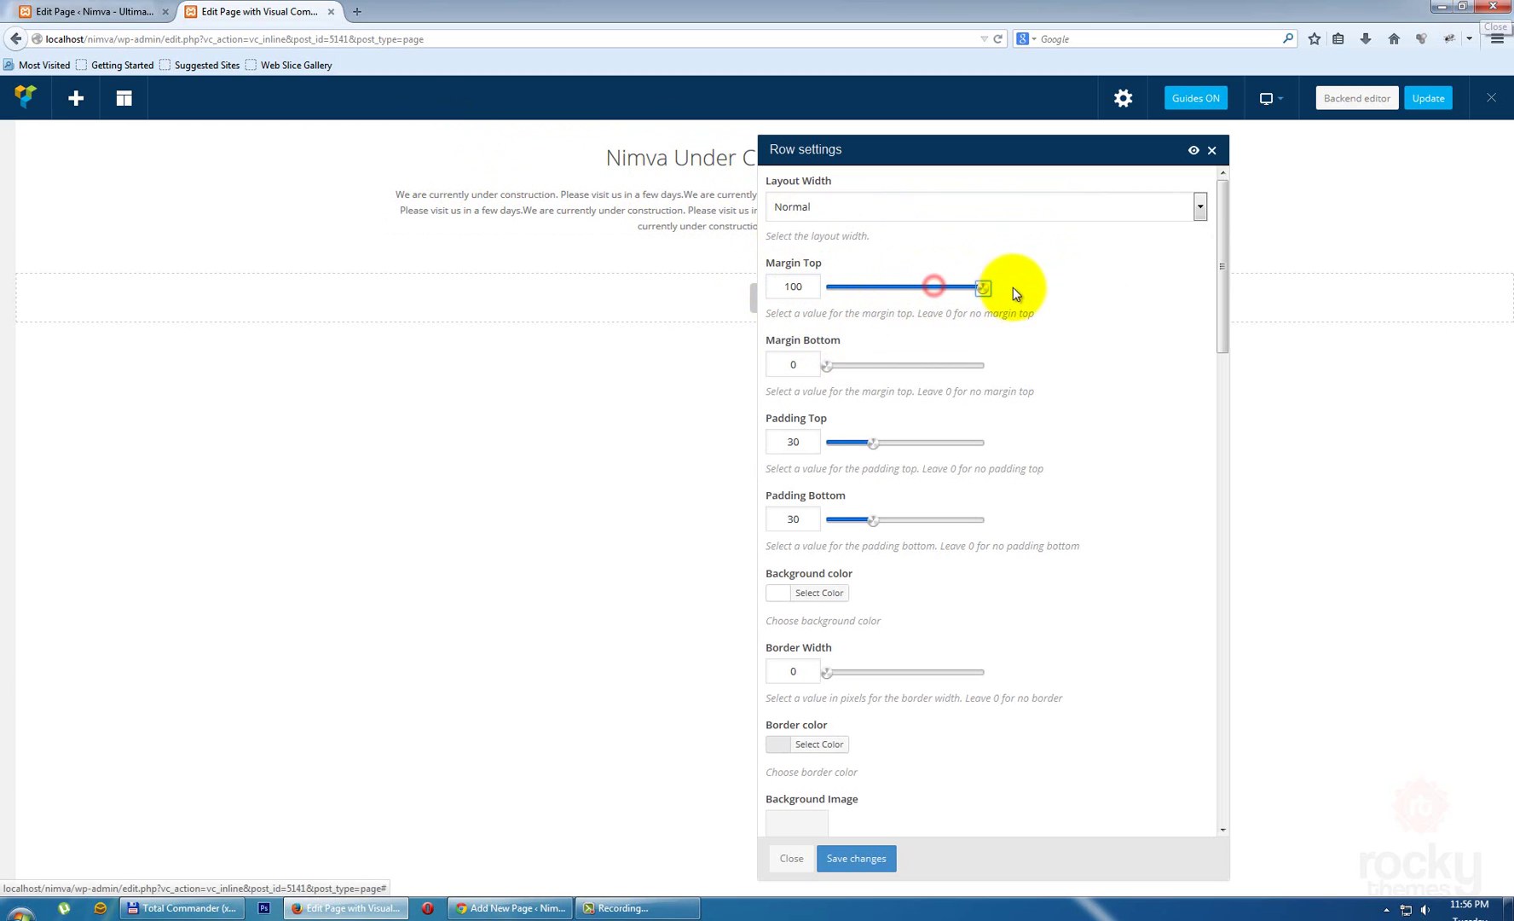
pyautogui.doubleClick(793, 442)
pyautogui.moveTo(874, 442); pyautogui.dragTo(897, 443)
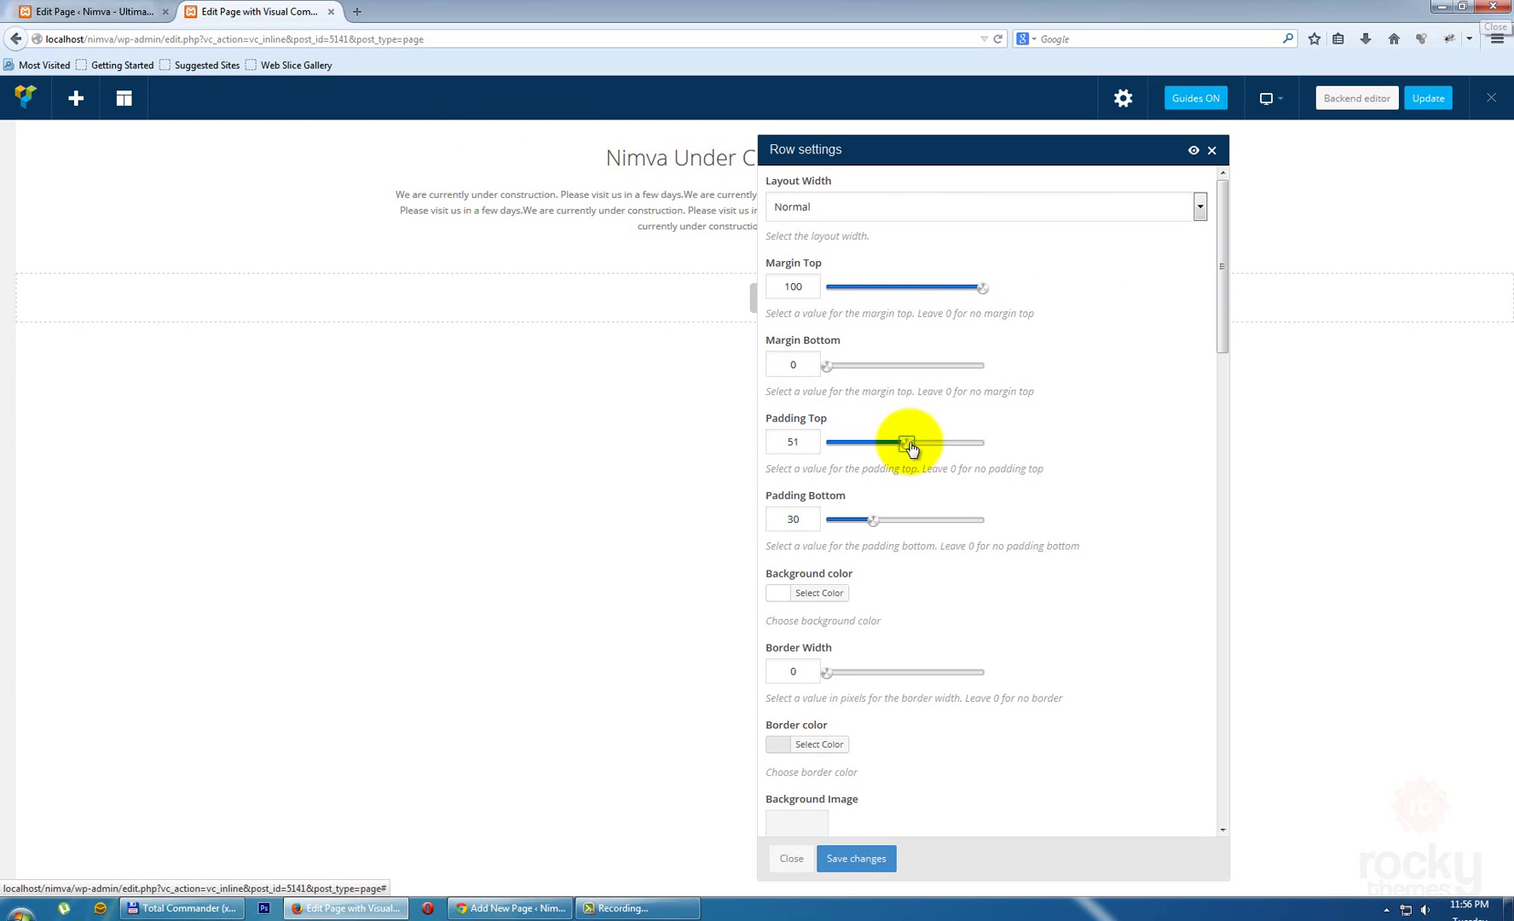
pyautogui.moveTo(911, 448); pyautogui.dragTo(900, 452)
pyautogui.doubleClick(772, 442)
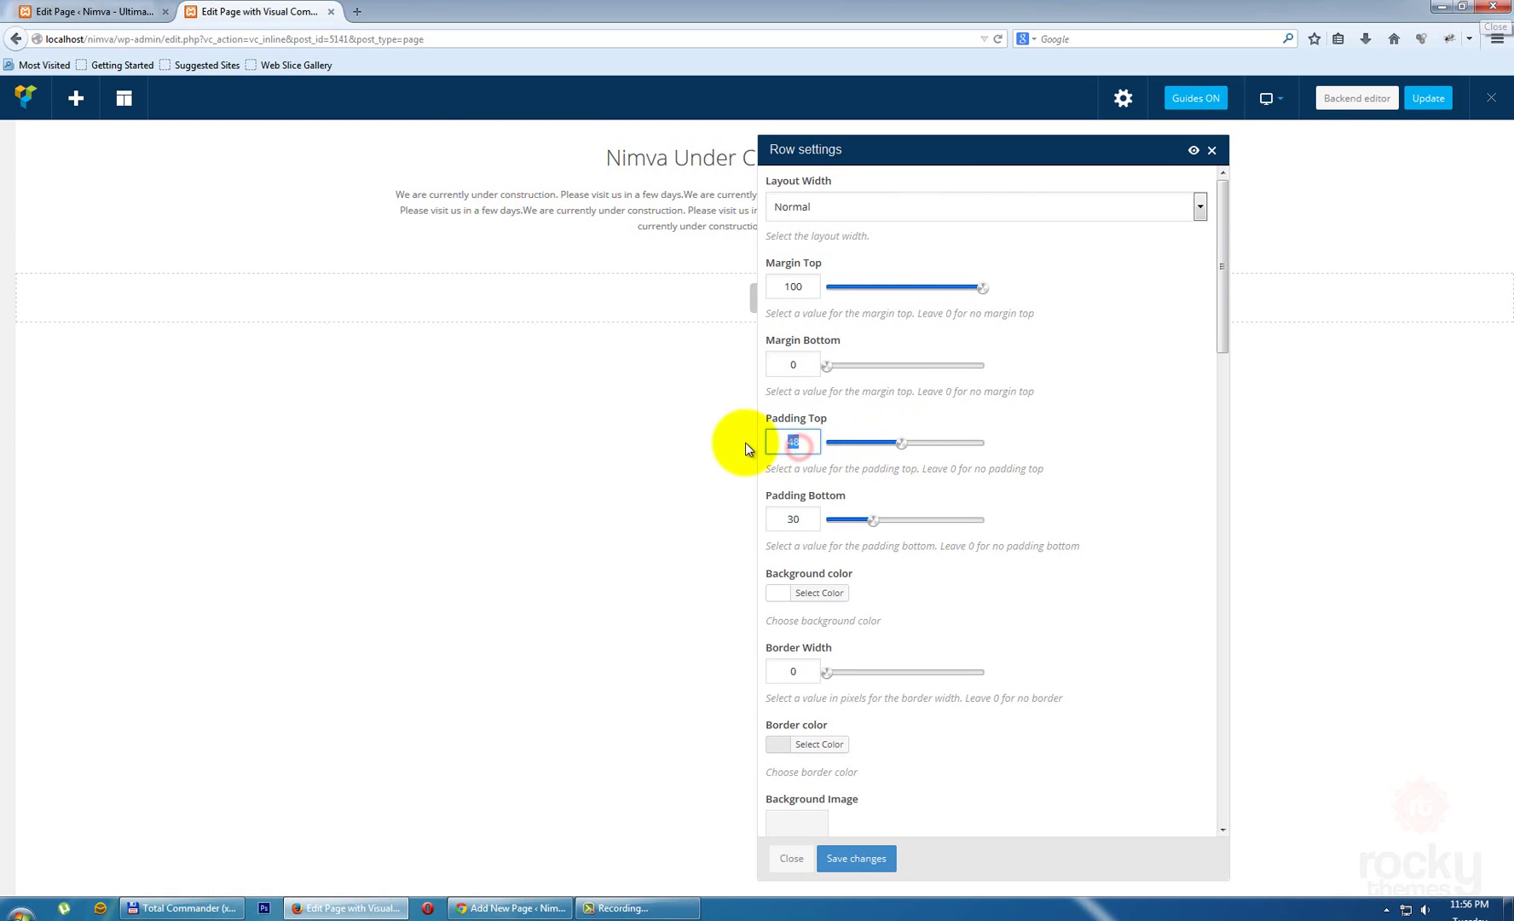
pyautogui.write('50')
pyautogui.click(867, 861)
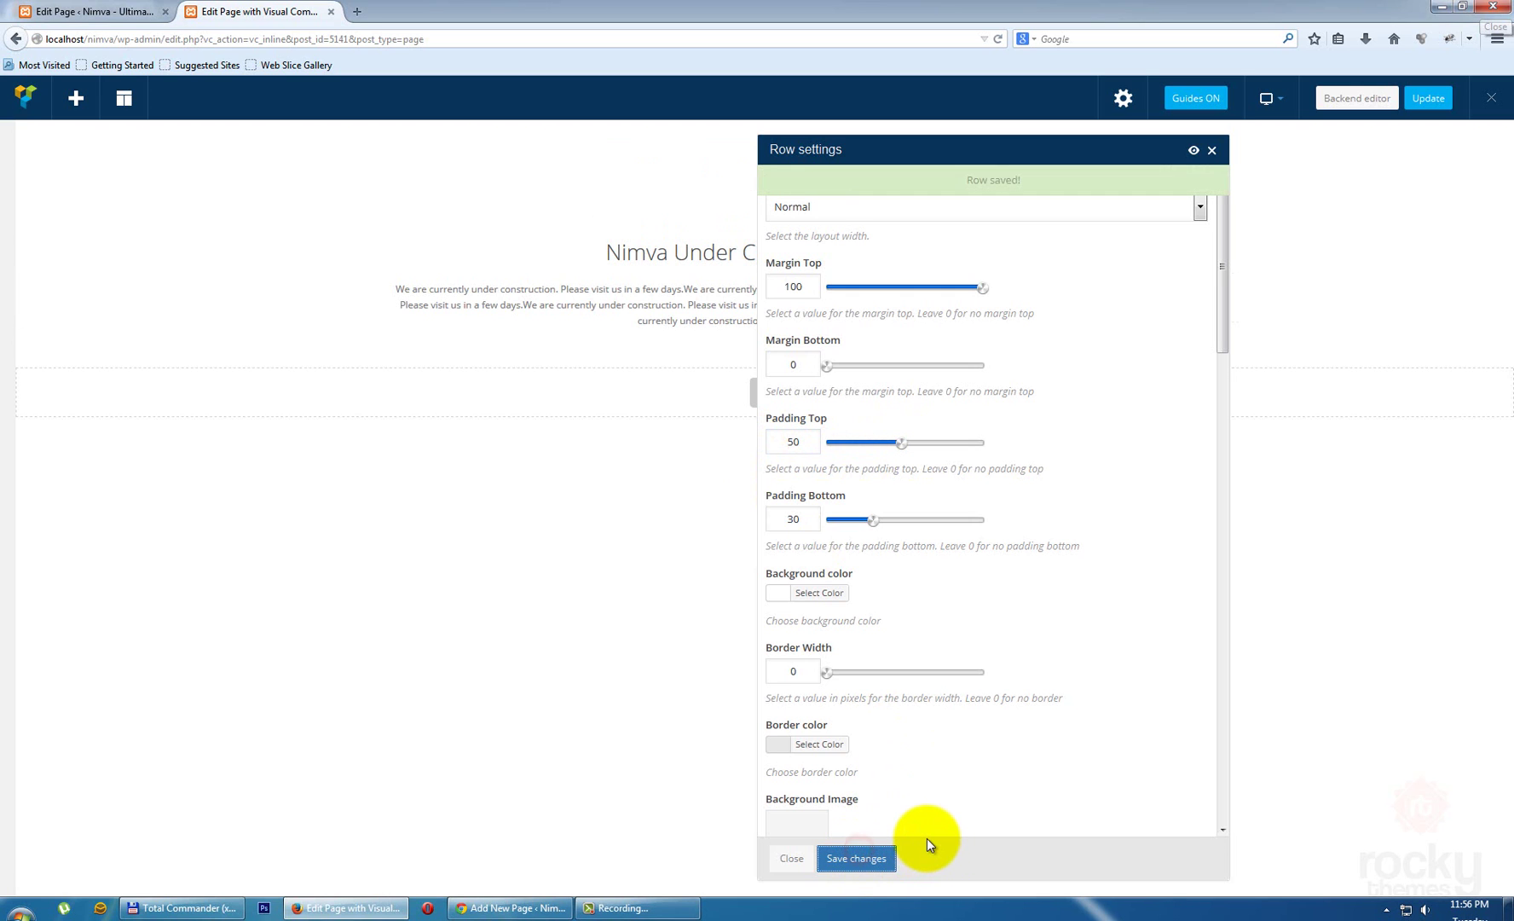
pyautogui.moveTo(1072, 190); pyautogui.dragTo(1179, 189)
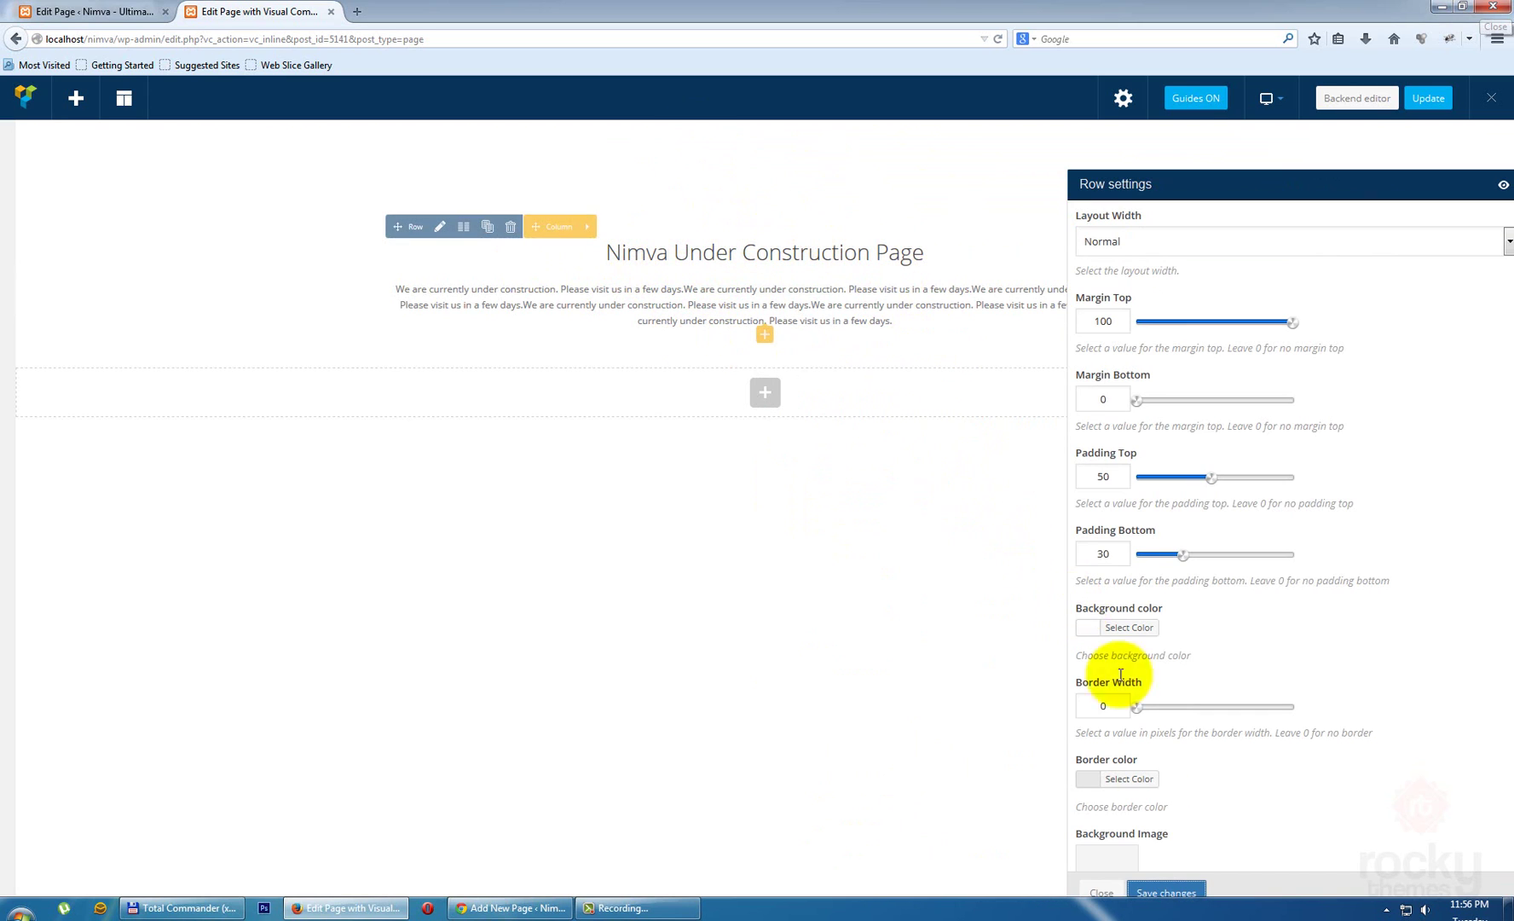
# - Close the row settings and add a new empty row below the text
pyautogui.click(1103, 890)
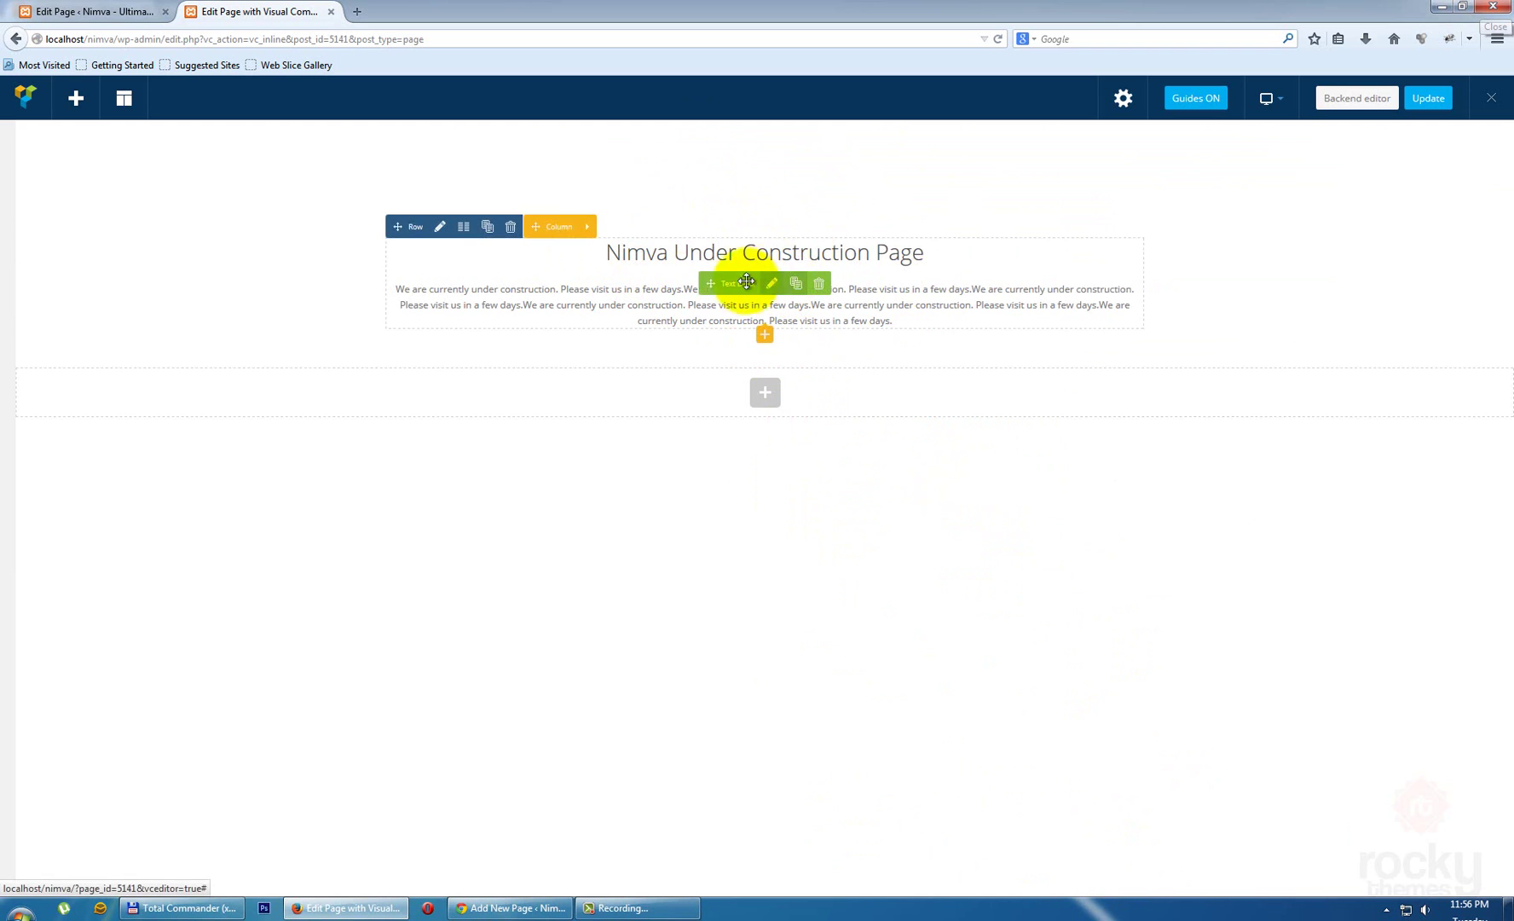
pyautogui.click(772, 391)
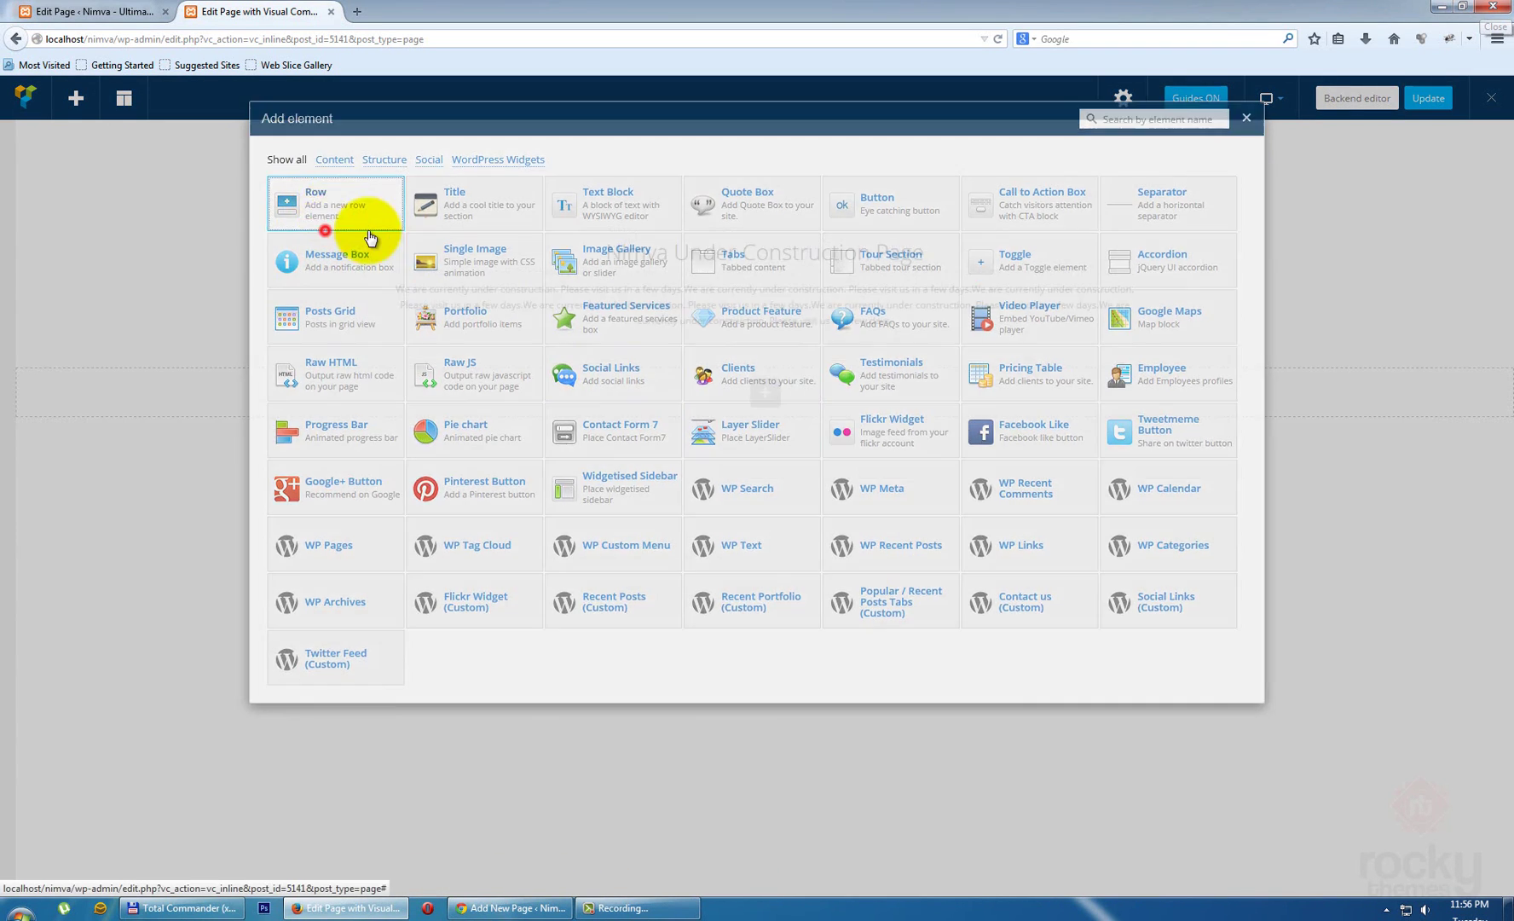
pyautogui.click(370, 236)
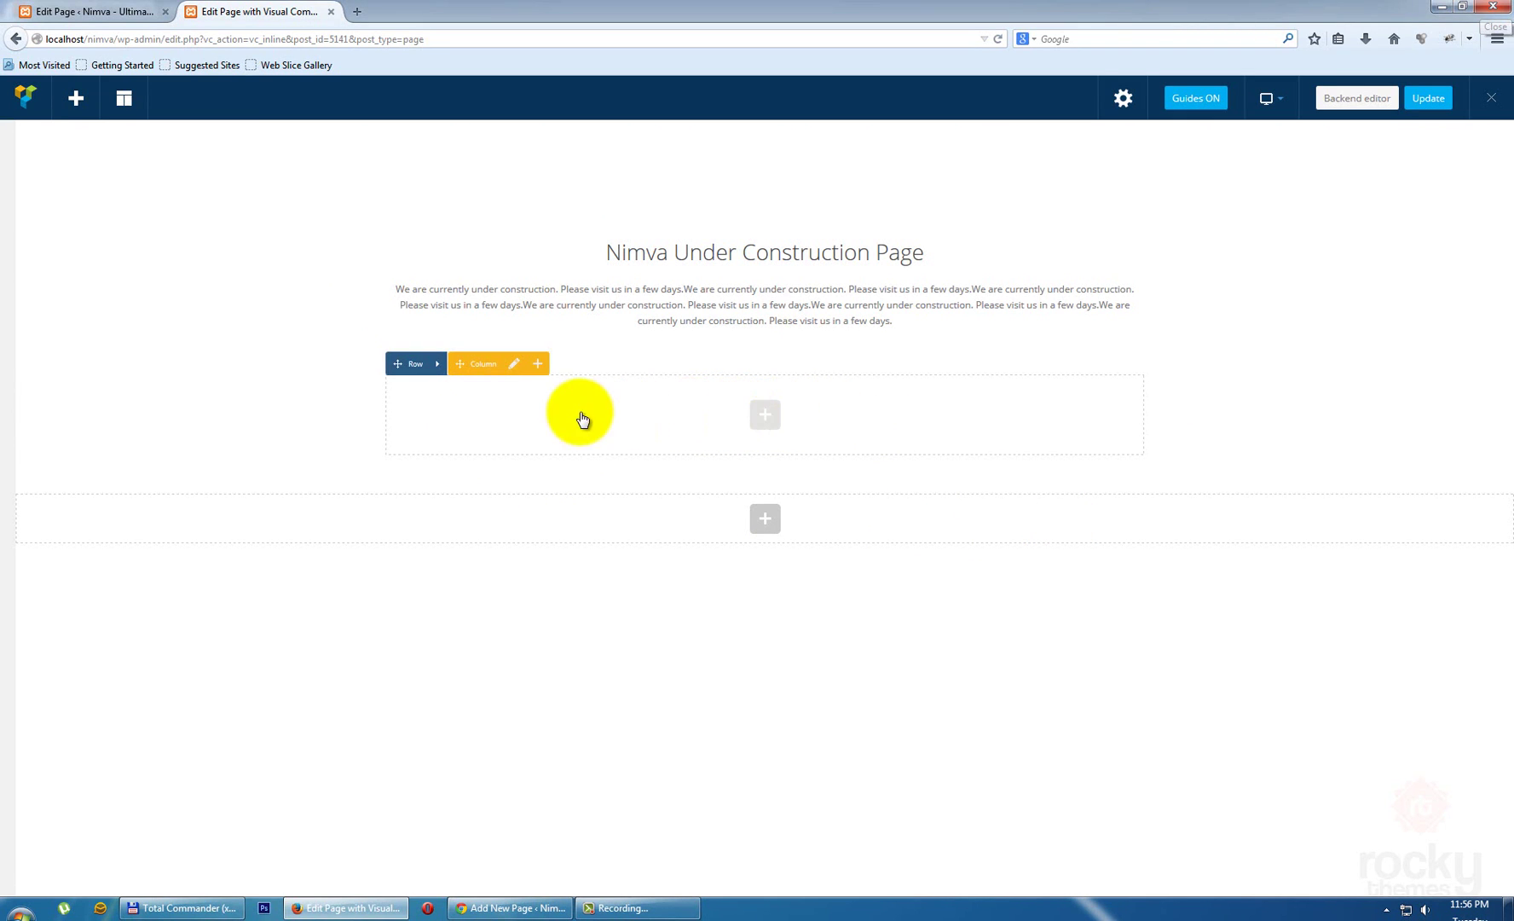
# - Add a Contact Form 7 element using 'Contact form with Captcha' to the new row and save it
pyautogui.click(764, 416)
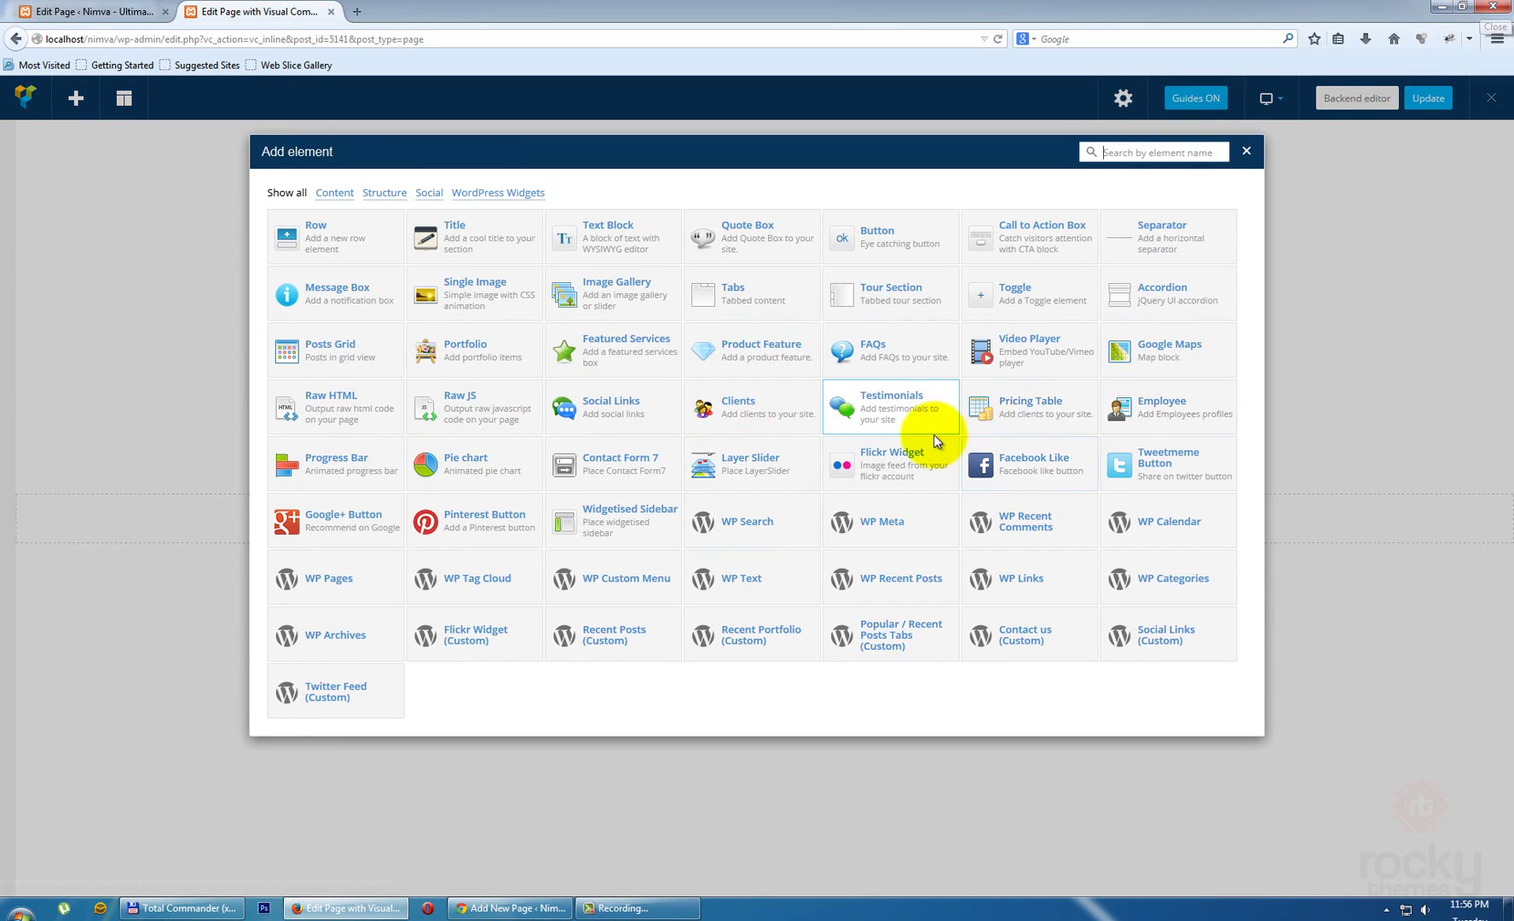
pyautogui.click(614, 471)
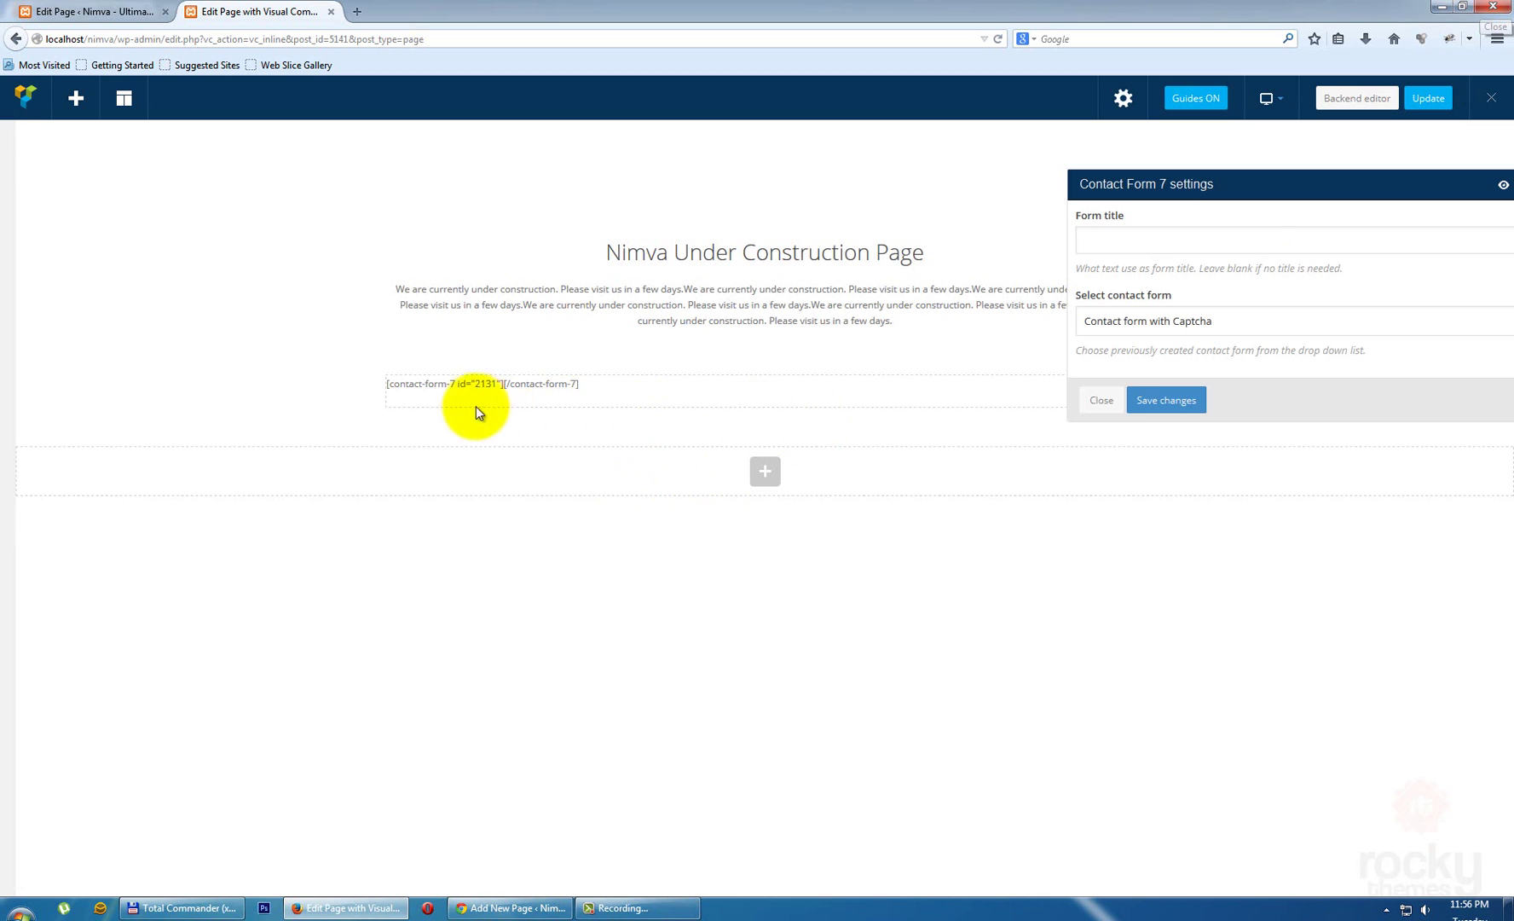
pyautogui.moveTo(1220, 184); pyautogui.dragTo(1095, 185)
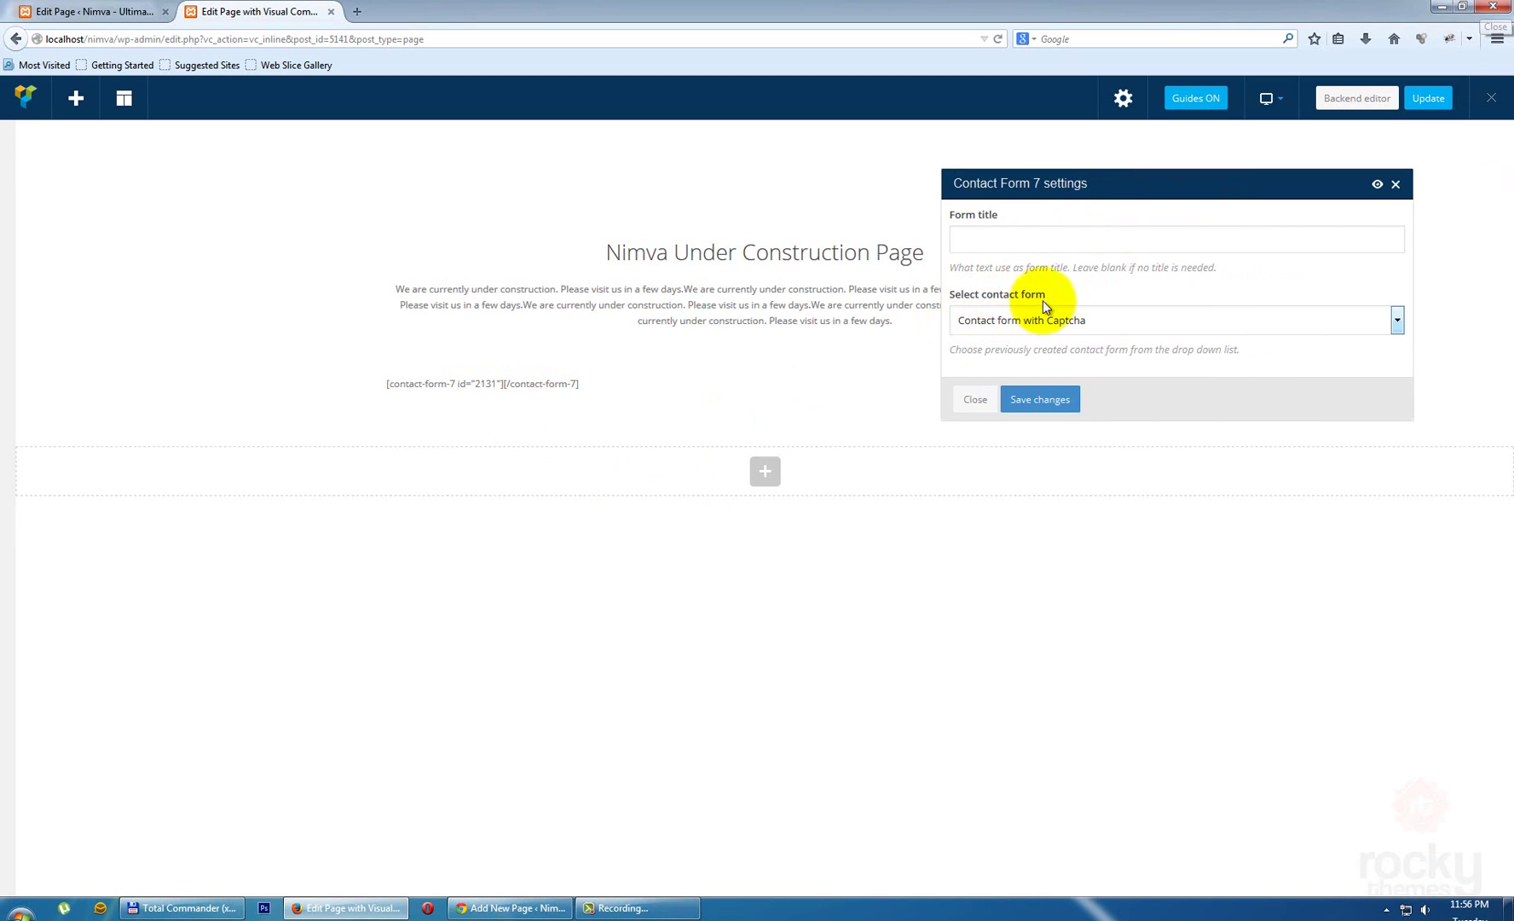
pyautogui.click(1039, 331)
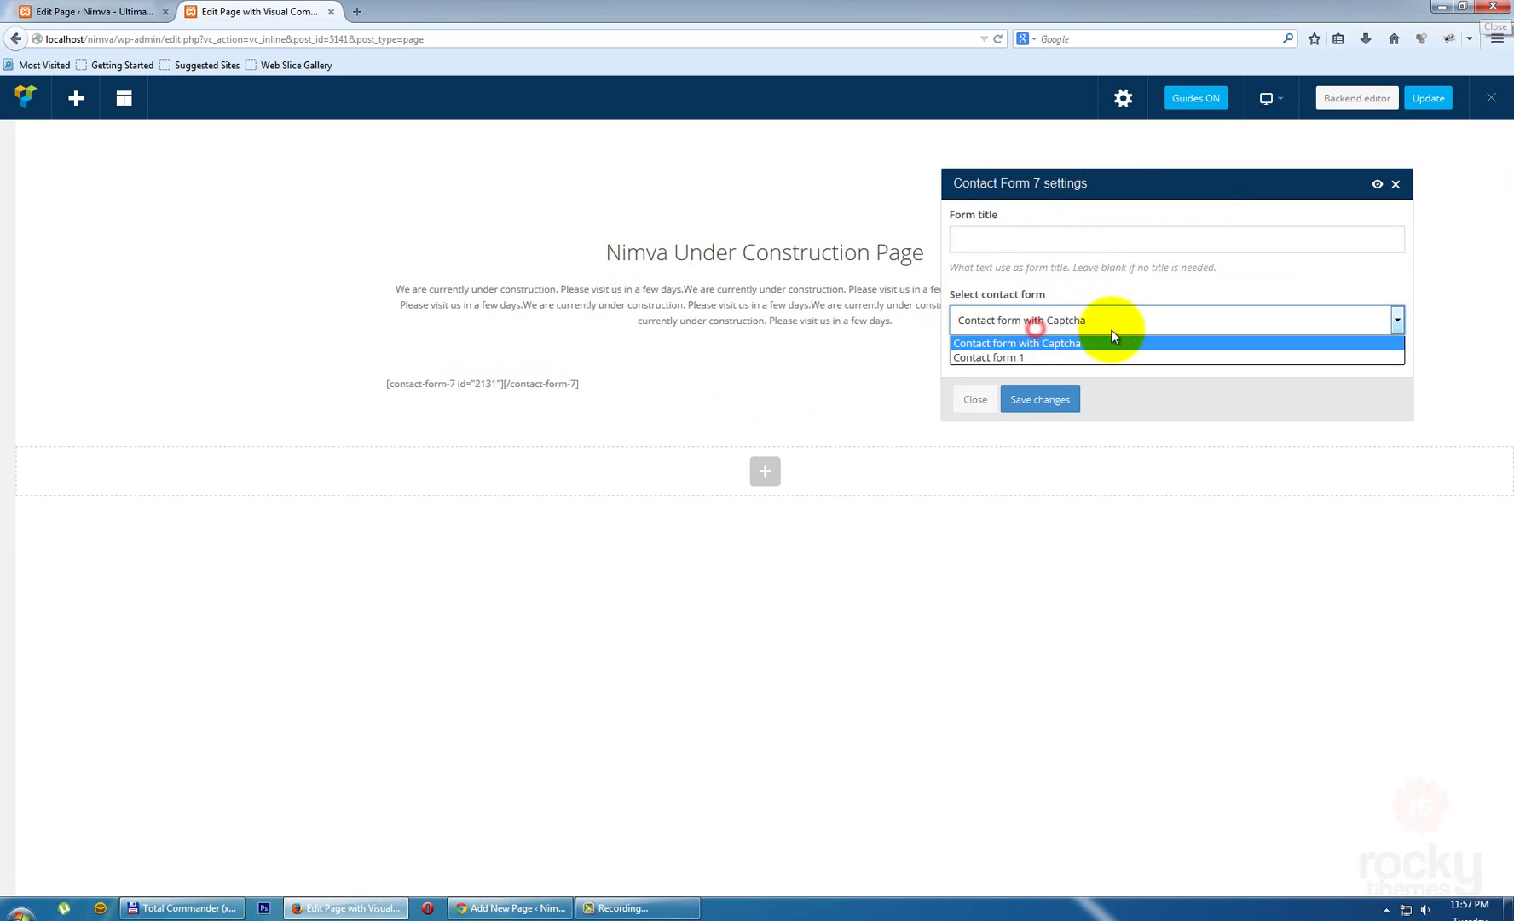
pyautogui.click(1003, 345)
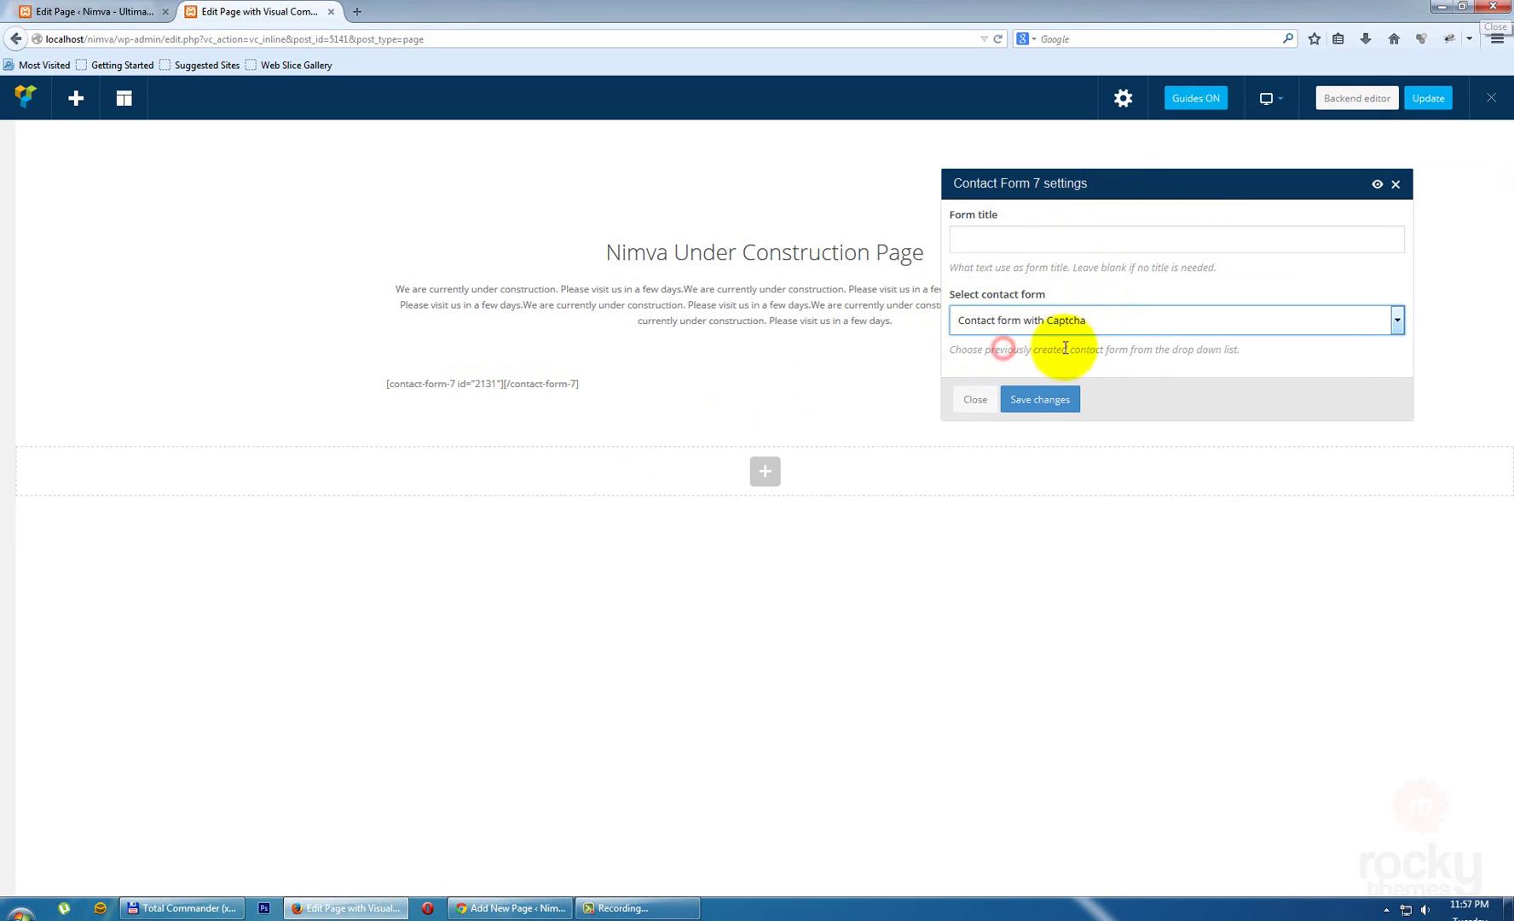
pyautogui.click(1060, 405)
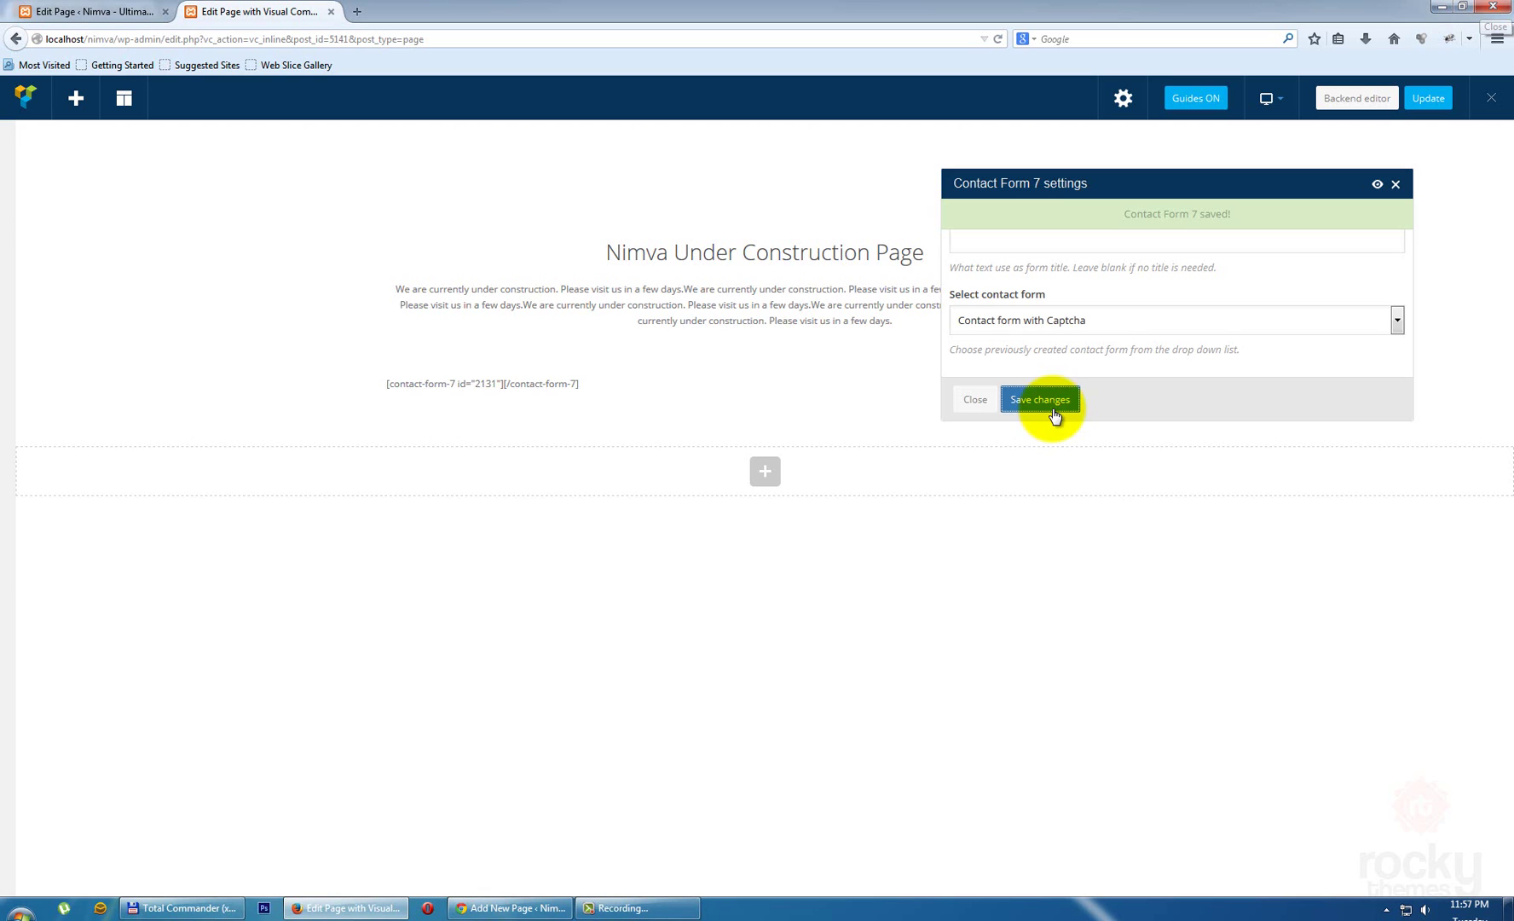
# - Close the Contact Form 7 panel and update the page in Visual Composer
pyautogui.click(973, 400)
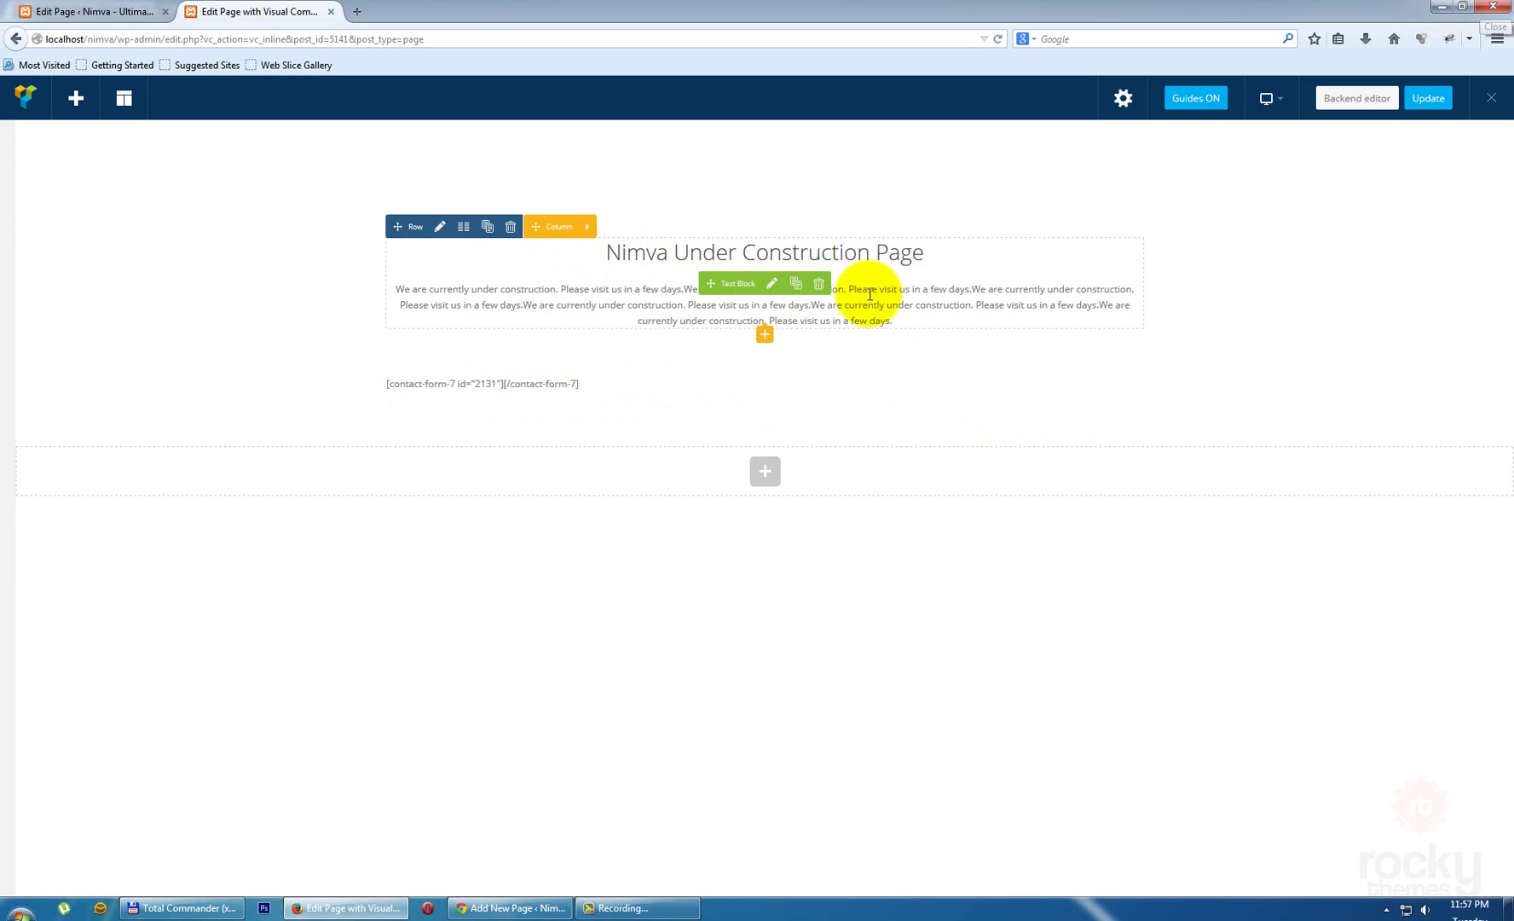
pyautogui.click(1426, 104)
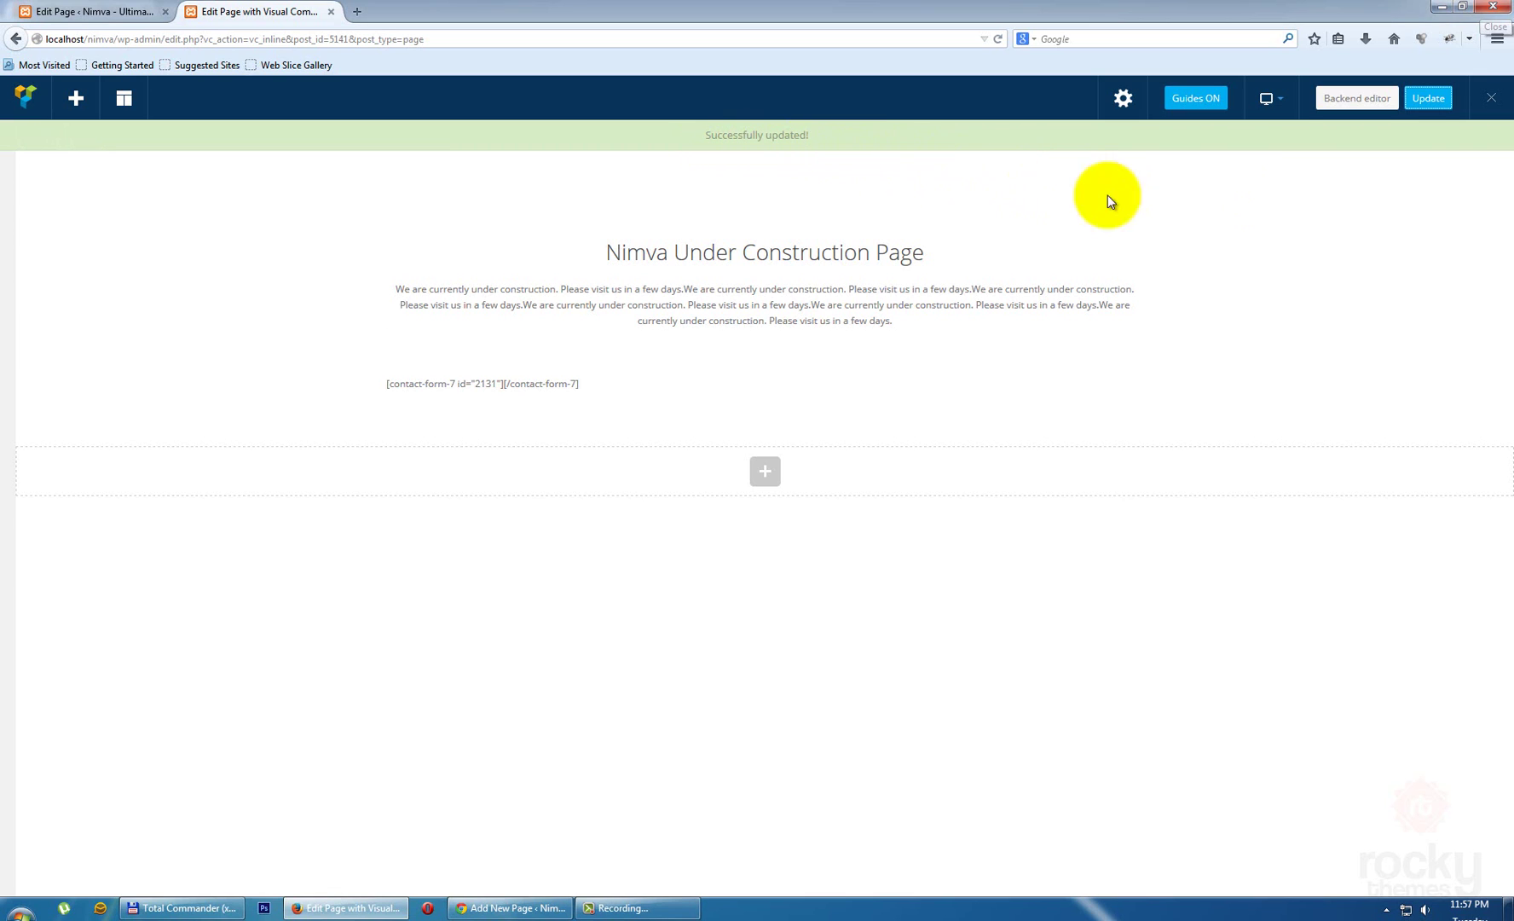
# - Exit the front-end editor to view the live contact form, then return to the Edit Page screen
pyautogui.click(1494, 100)
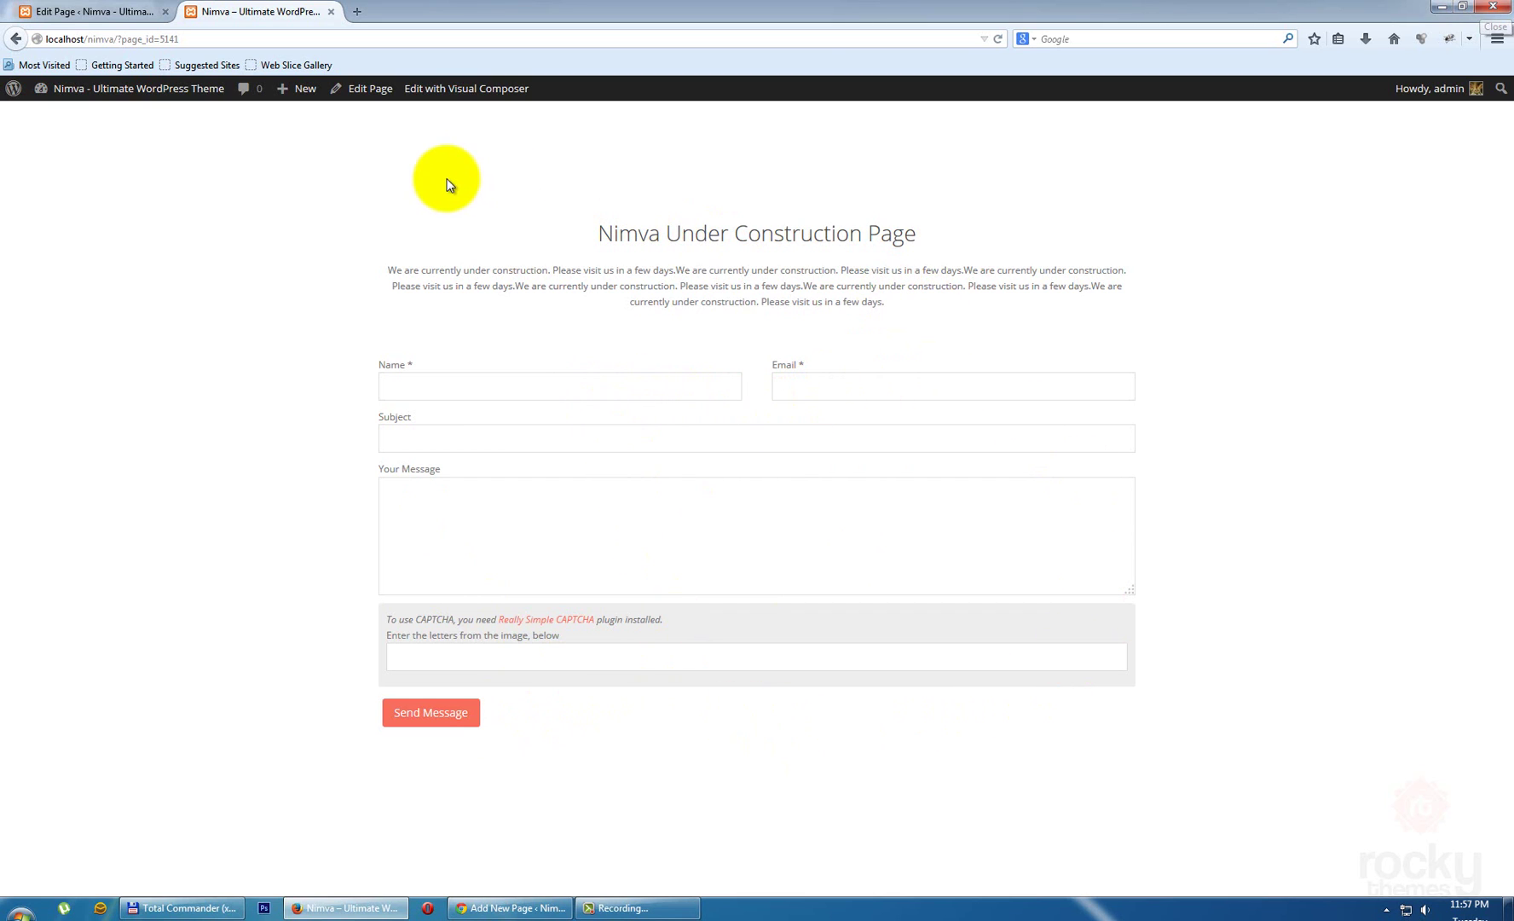
pyautogui.click(92, 15)
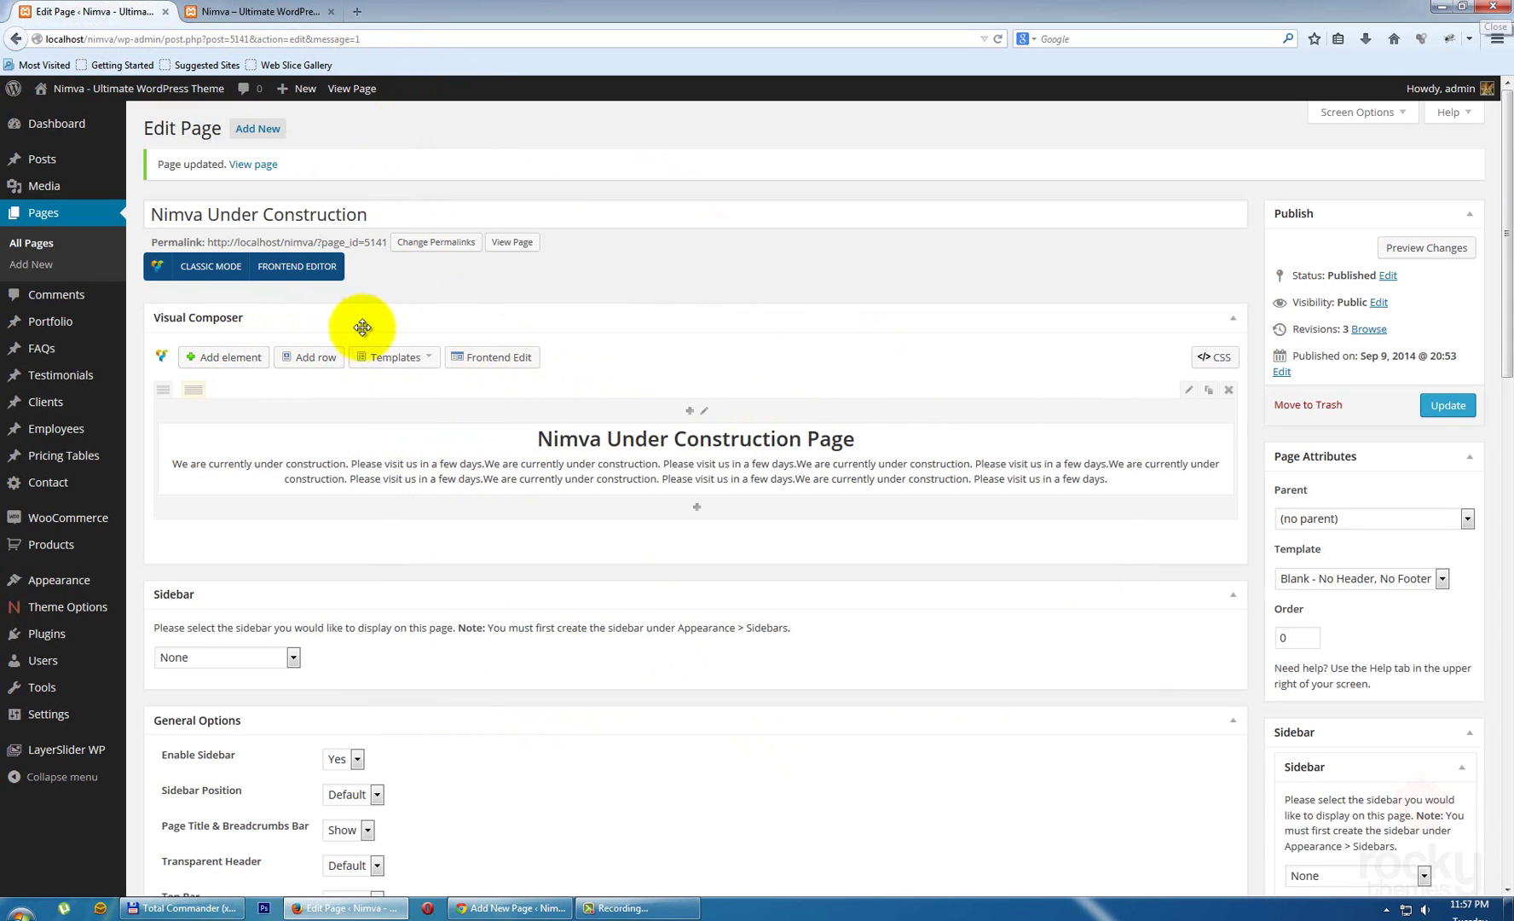
# - Split the second row into 1/4 + 1/2 + 1/4 columns, centre Contact Form 7, and update the page
pyautogui.click(998, 39)
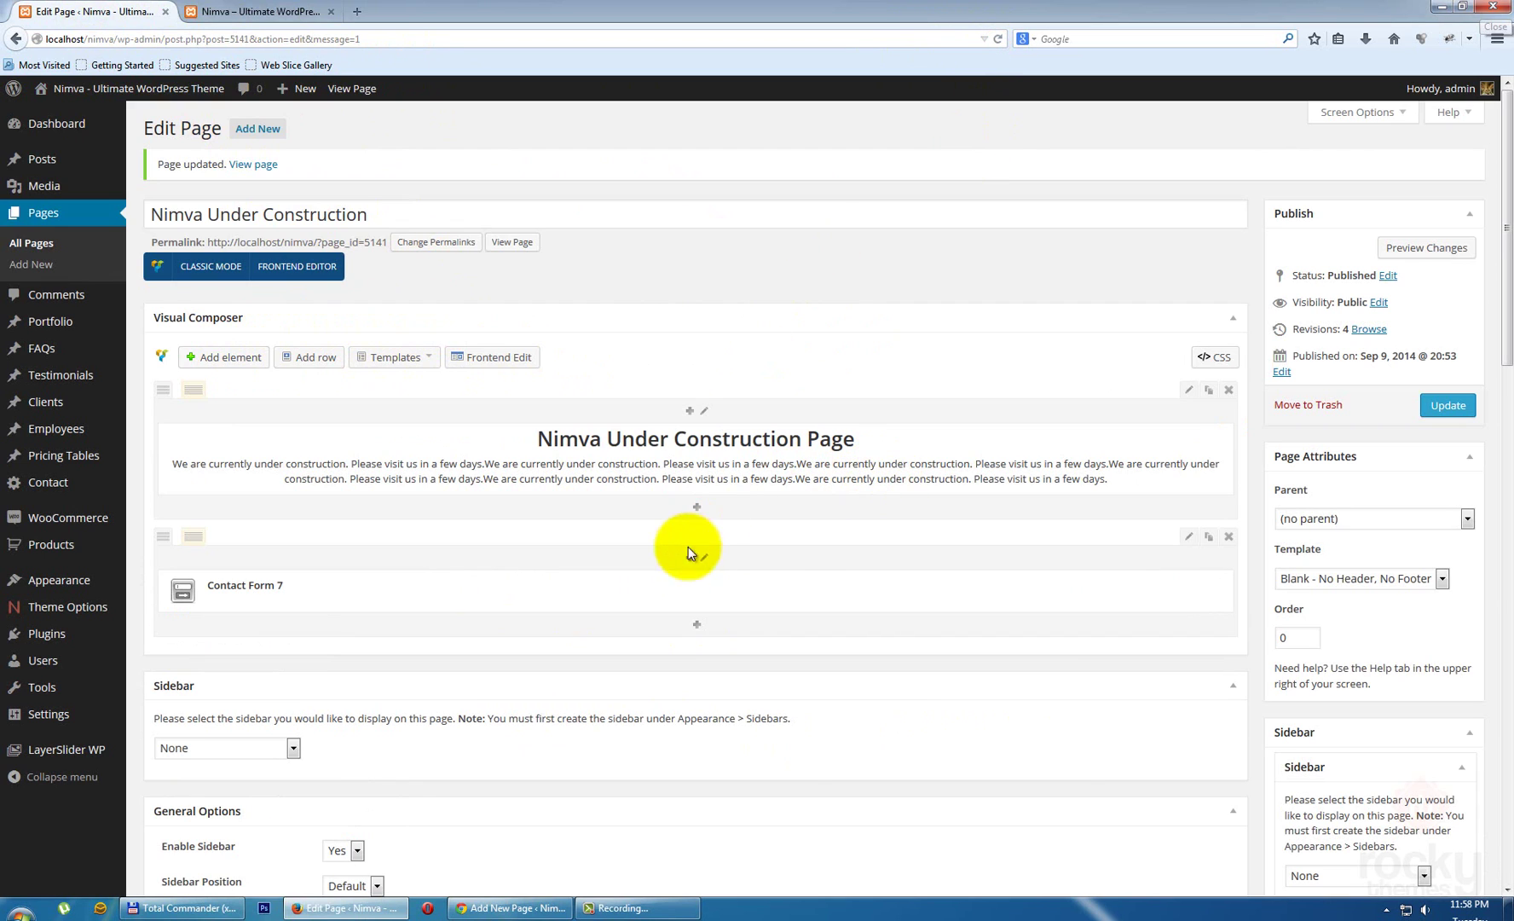
pyautogui.moveTo(195, 542)
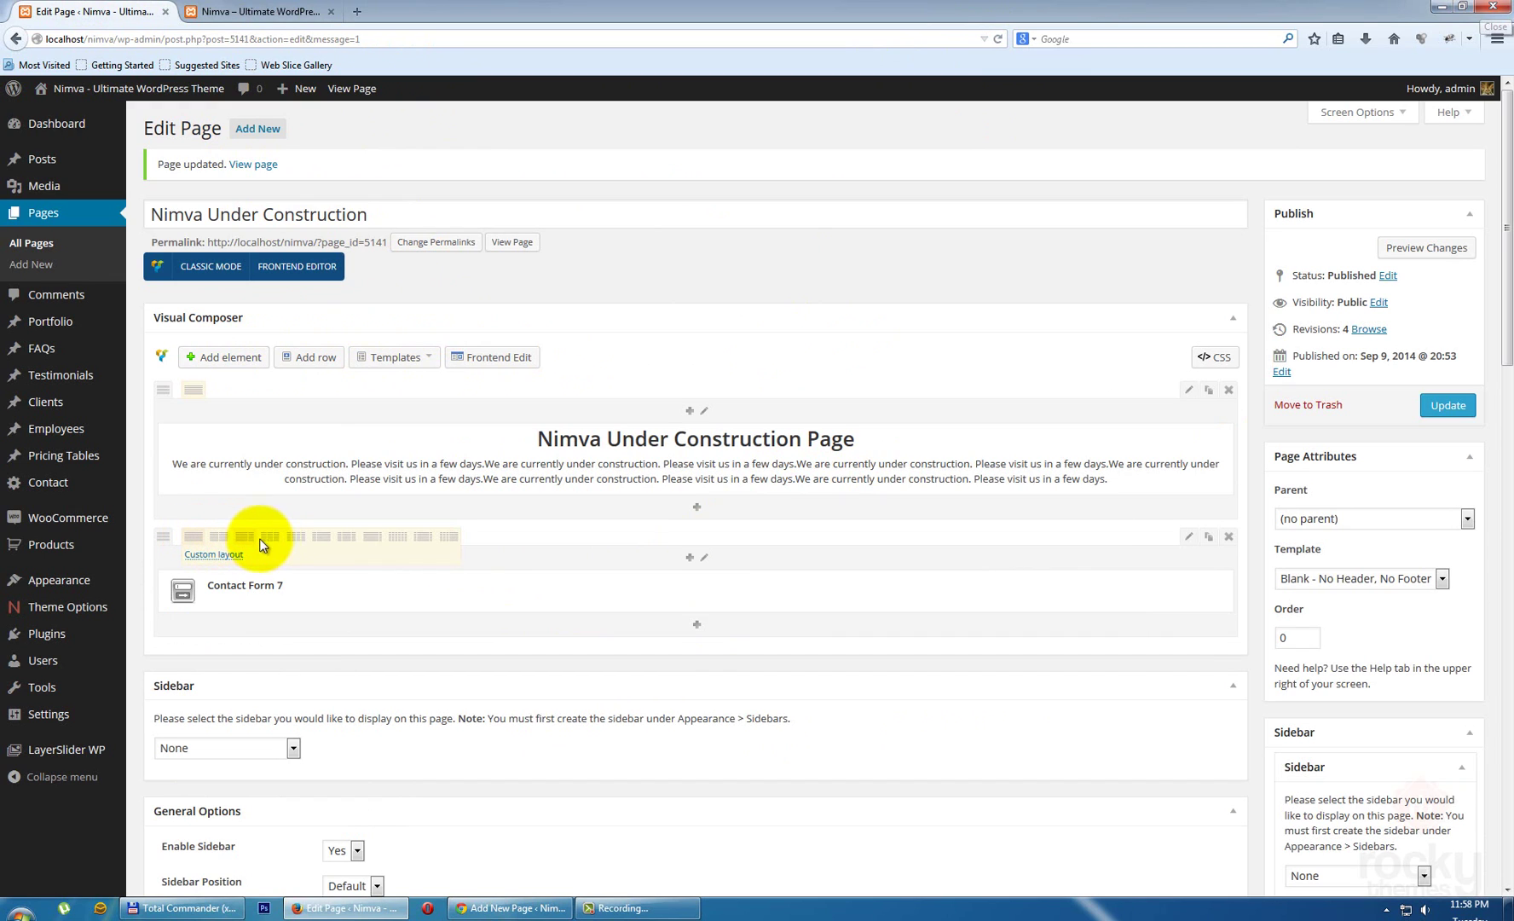
pyautogui.click(349, 541)
pyautogui.moveTo(287, 590); pyautogui.dragTo(782, 616)
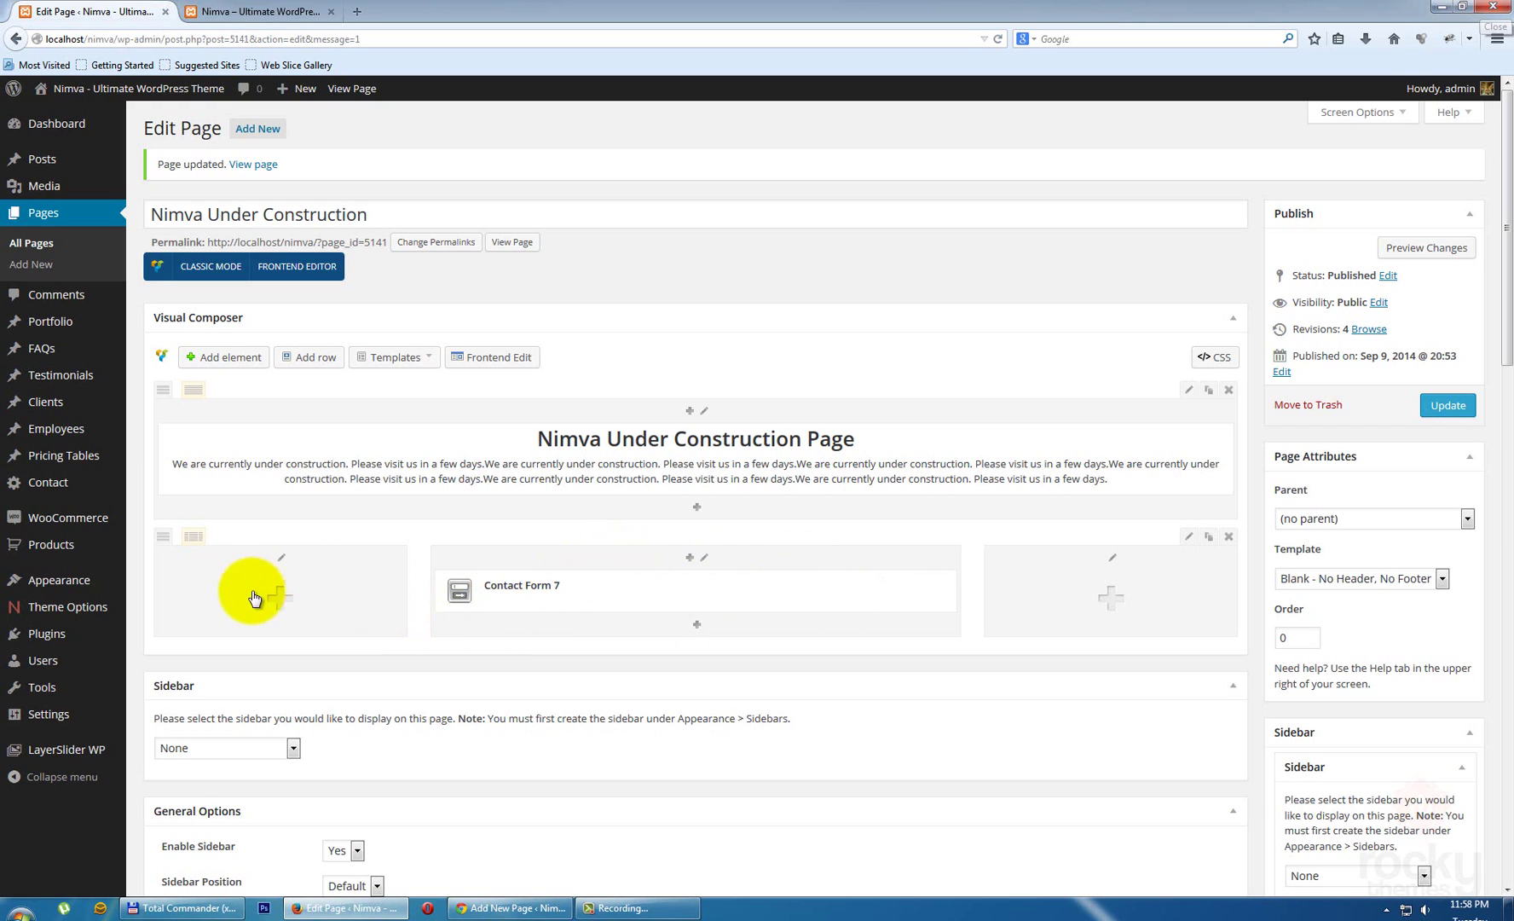
pyautogui.click(1448, 406)
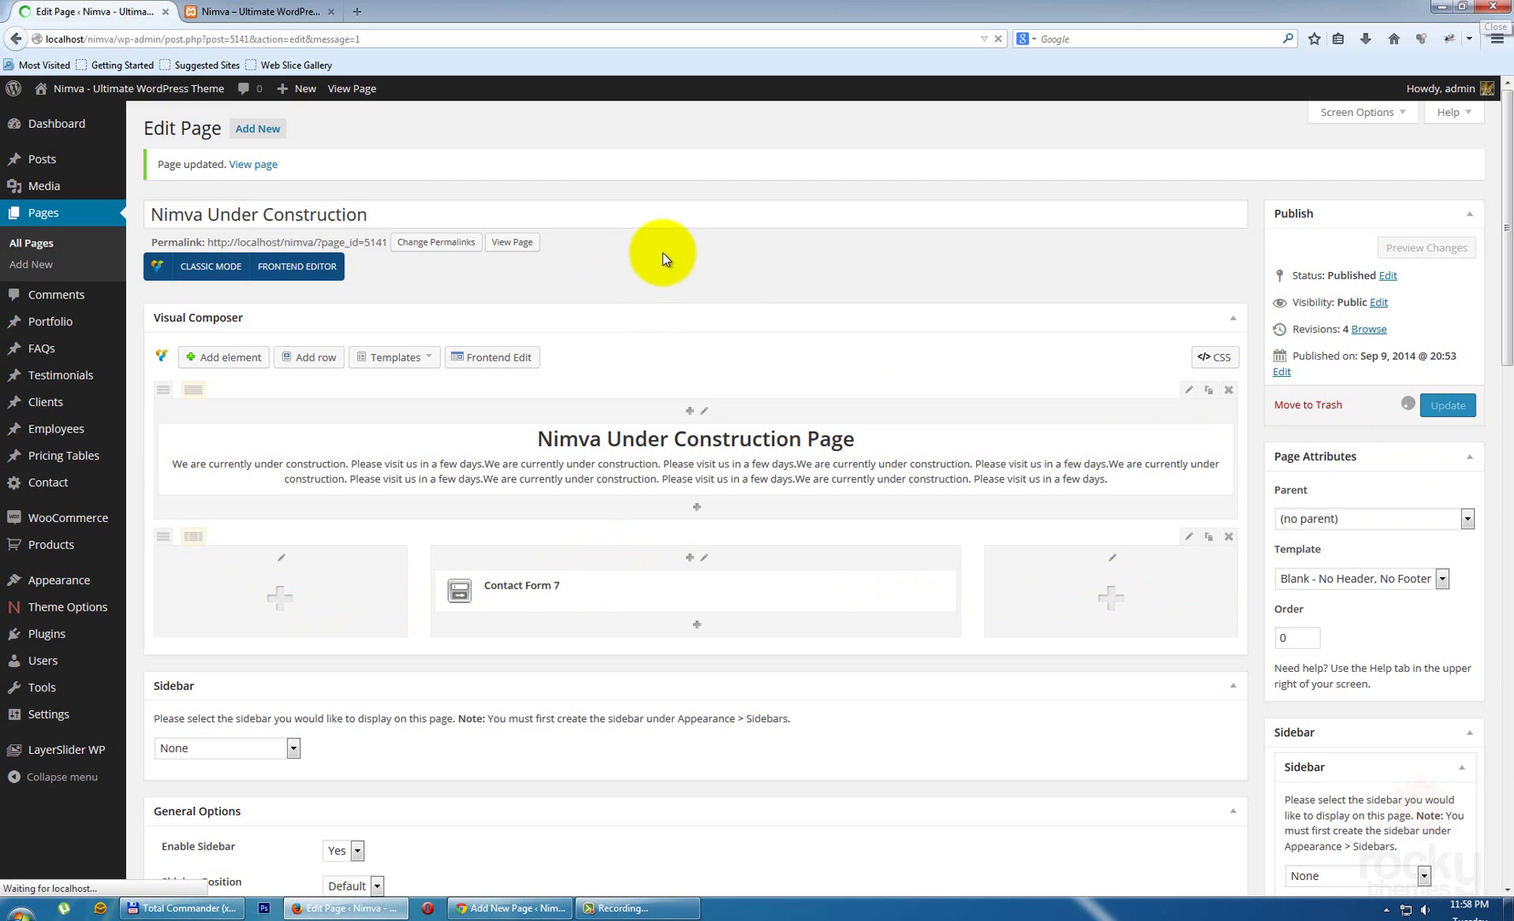
# - Reload the live page to see the narrowed, centred contact form
pyautogui.click(275, 13)
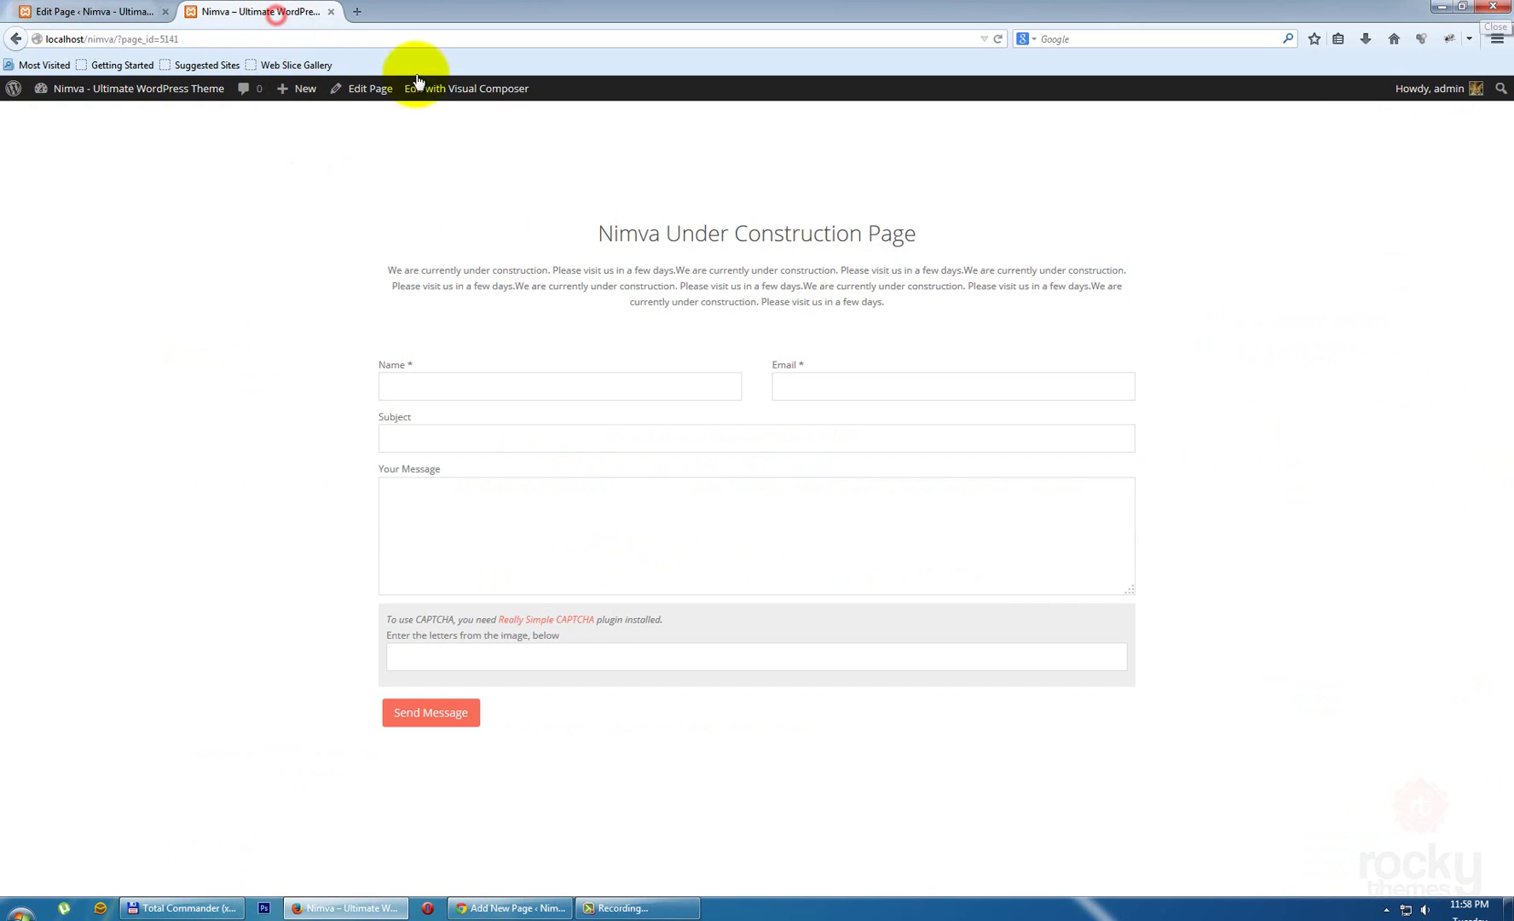
pyautogui.click(999, 39)
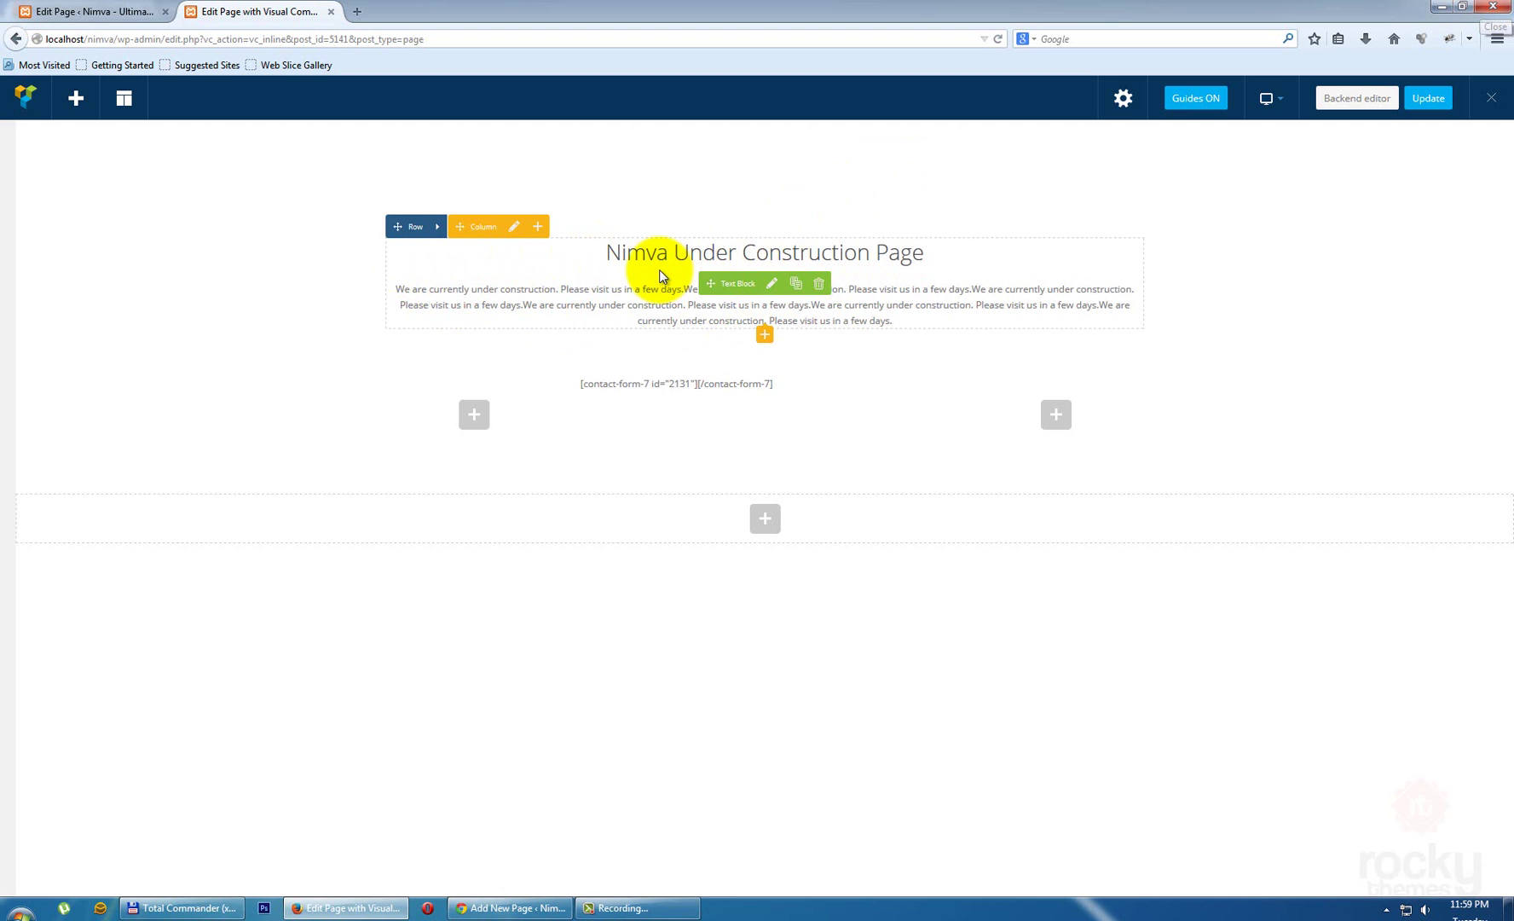
# - Add a separator below the intro text and save it with the Double Dotted style
pyautogui.click(764, 339)
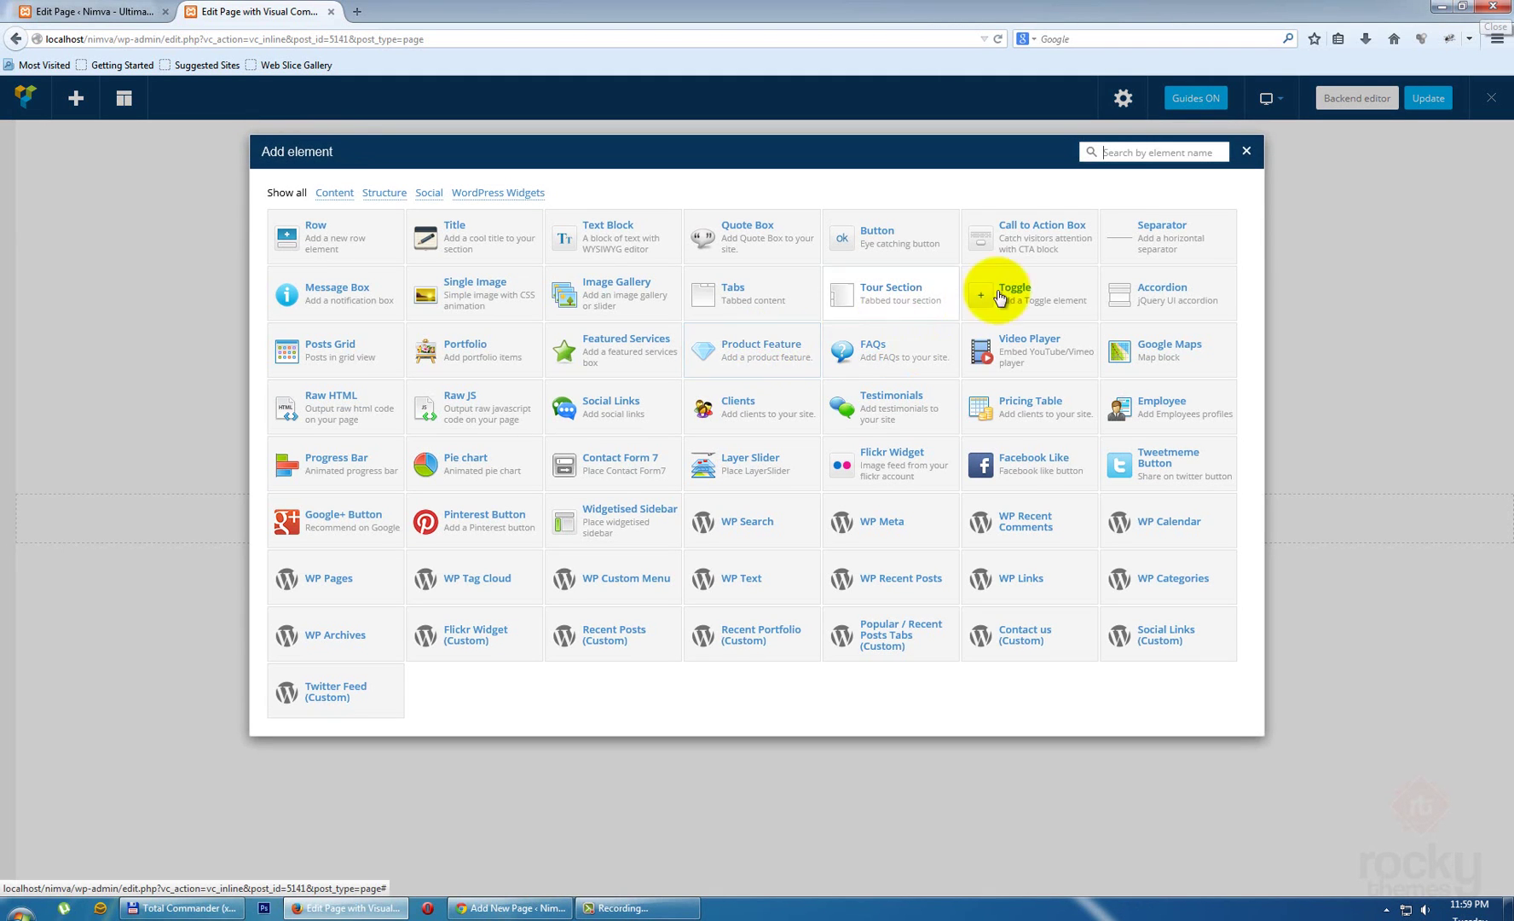
pyautogui.click(1151, 250)
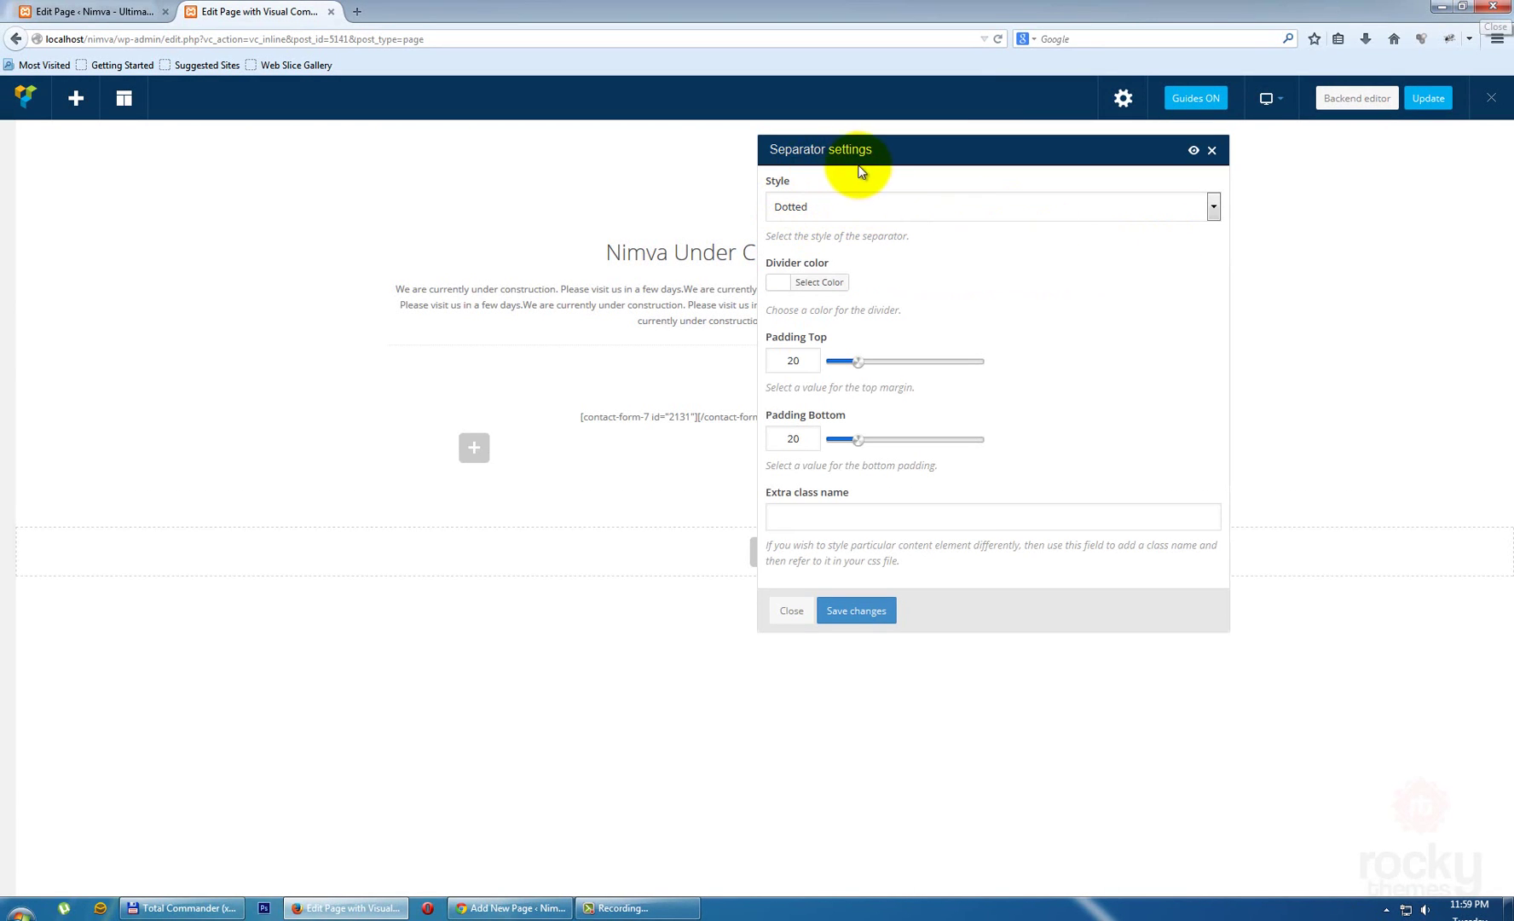
pyautogui.click(862, 205)
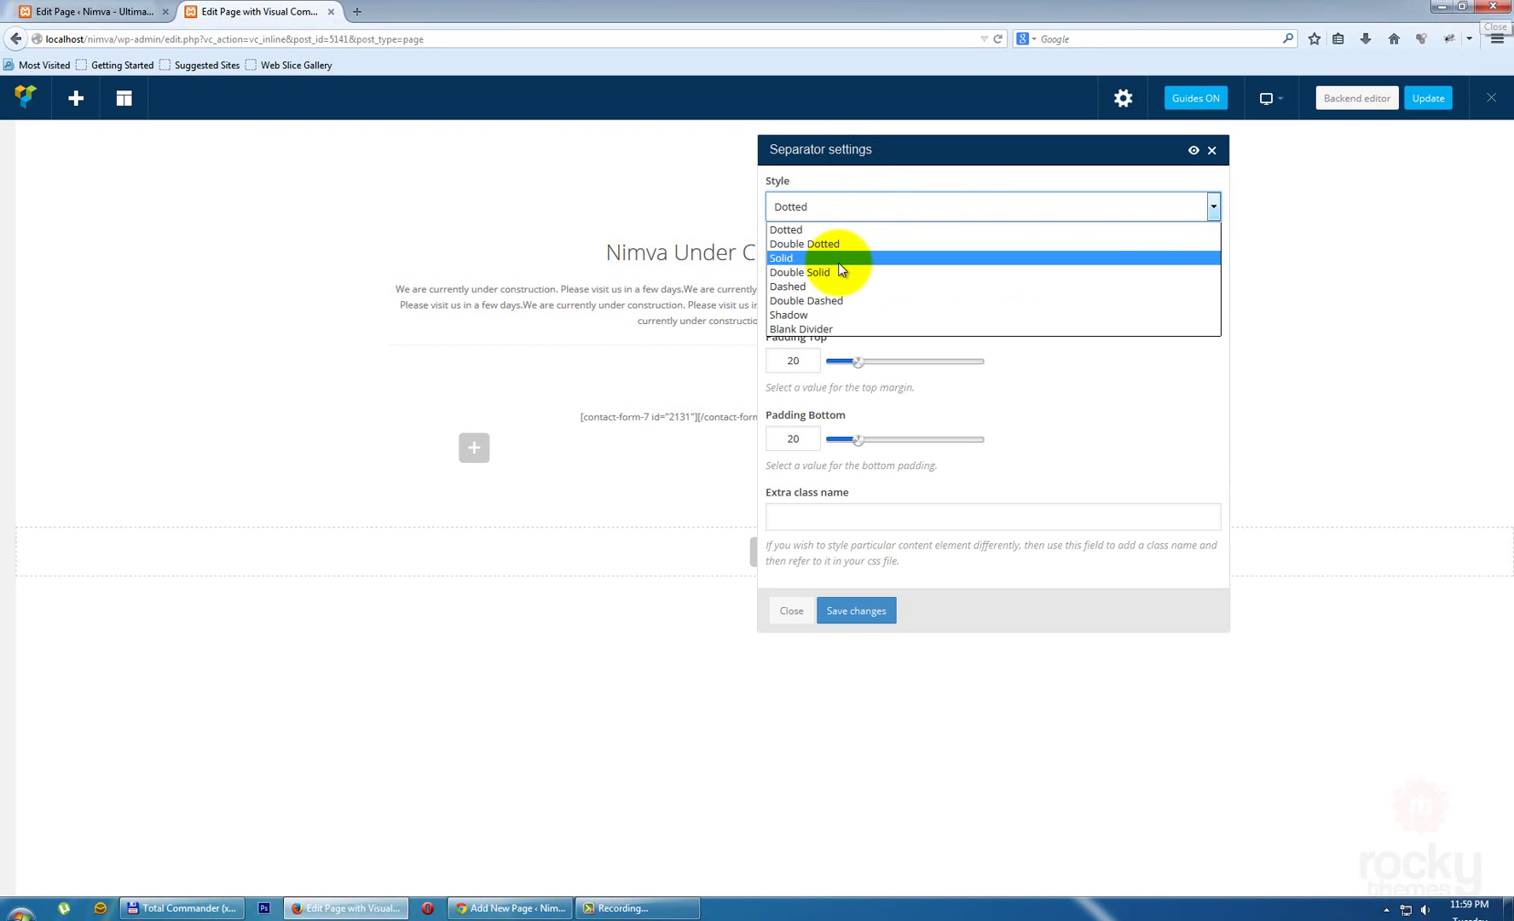
pyautogui.click(811, 244)
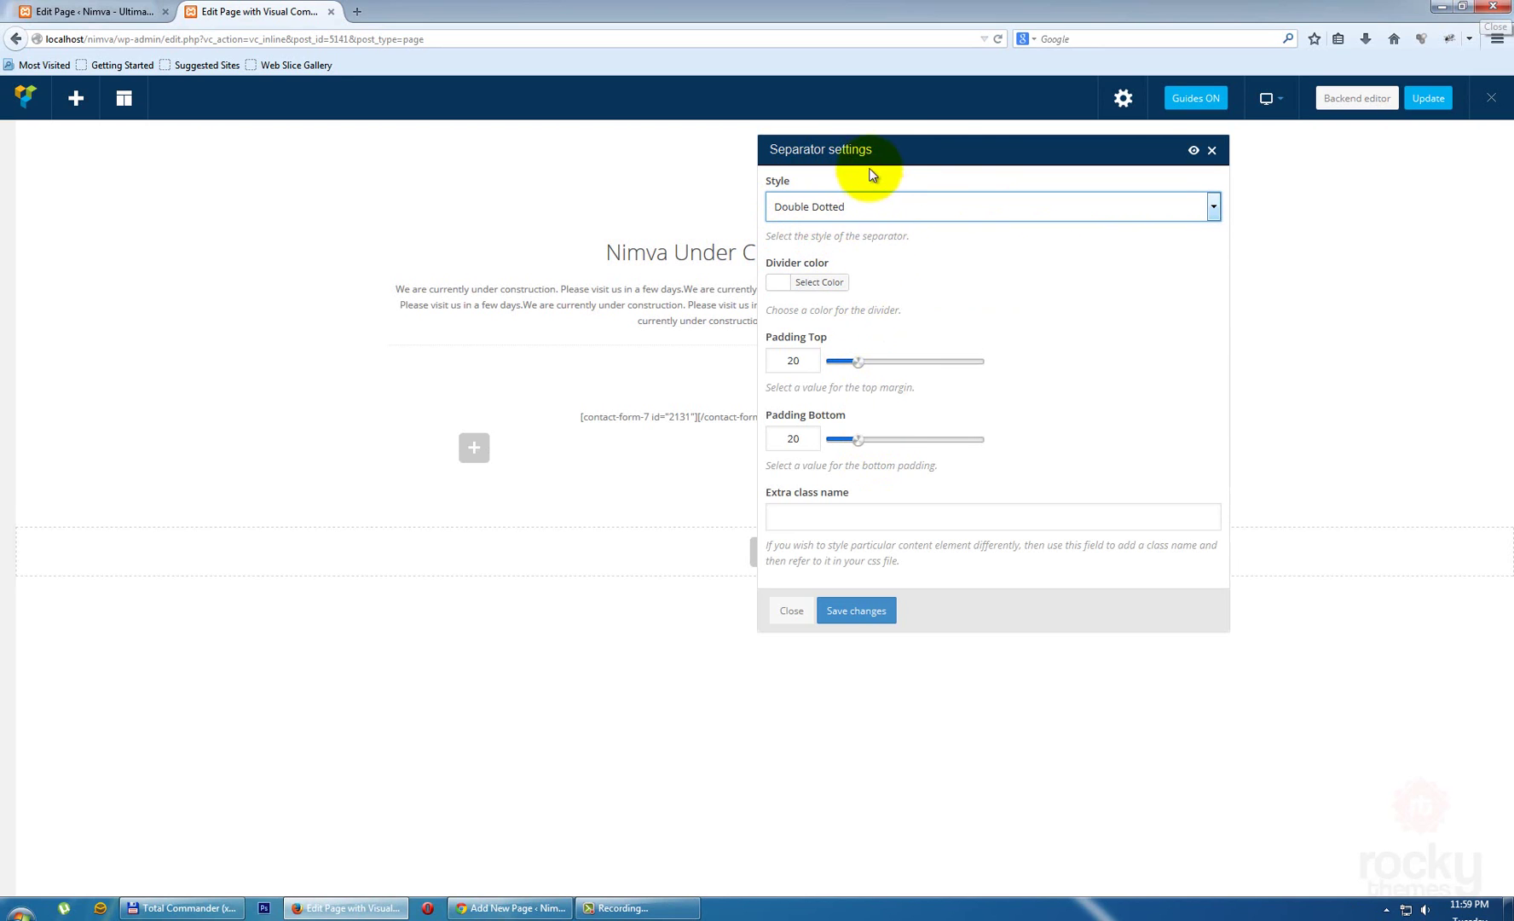
pyautogui.moveTo(872, 173); pyautogui.dragTo(1013, 195)
pyautogui.click(993, 630)
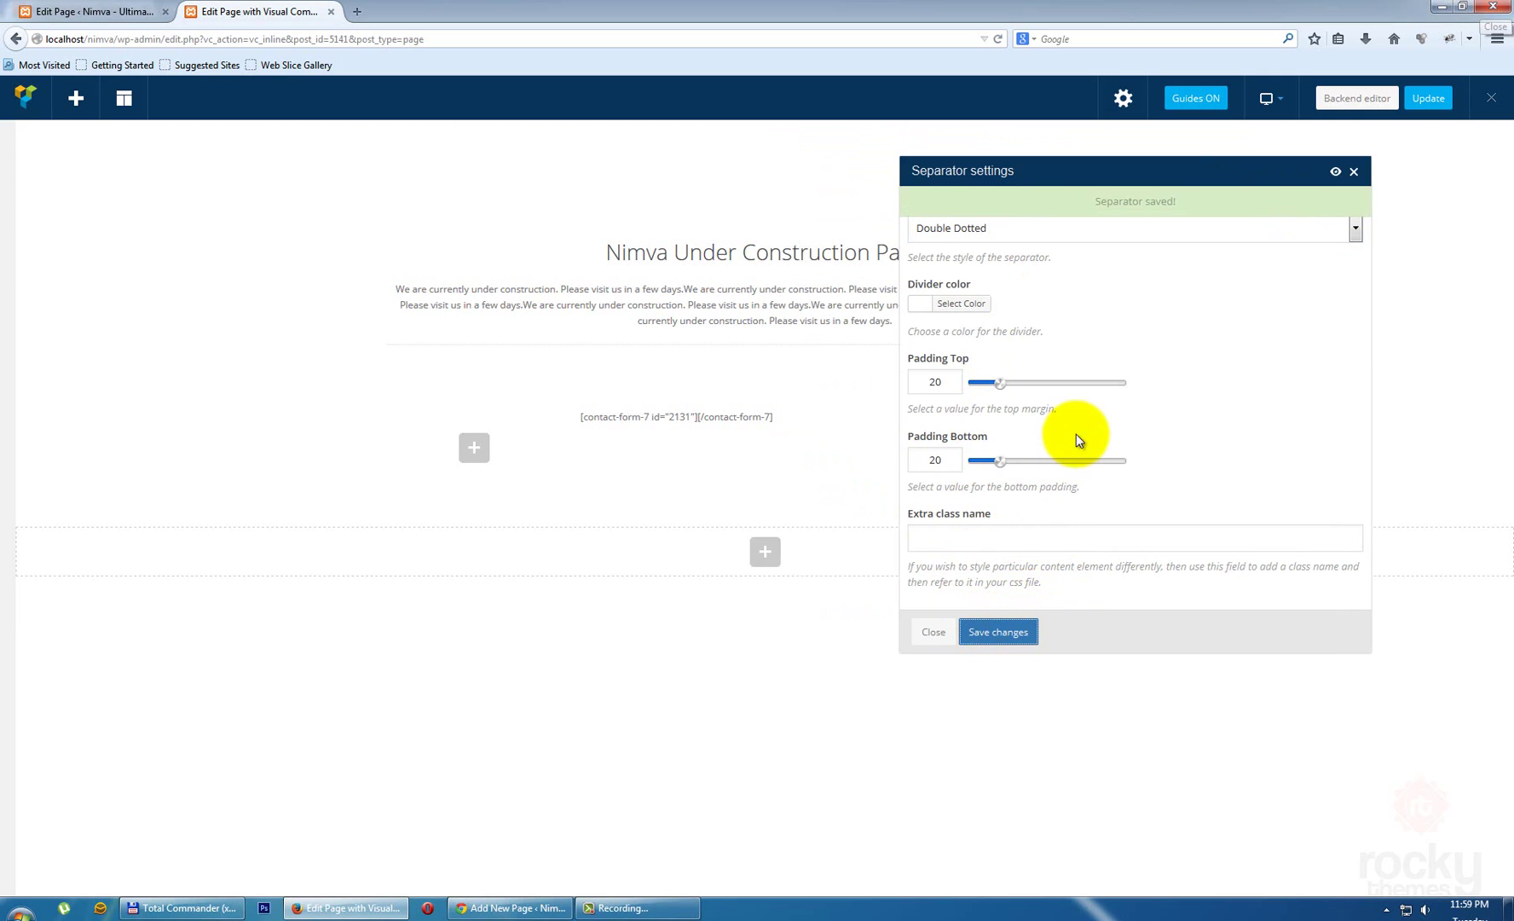
# - Change the separator style to Double Solid, save, and close its settings
pyautogui.click(1014, 239)
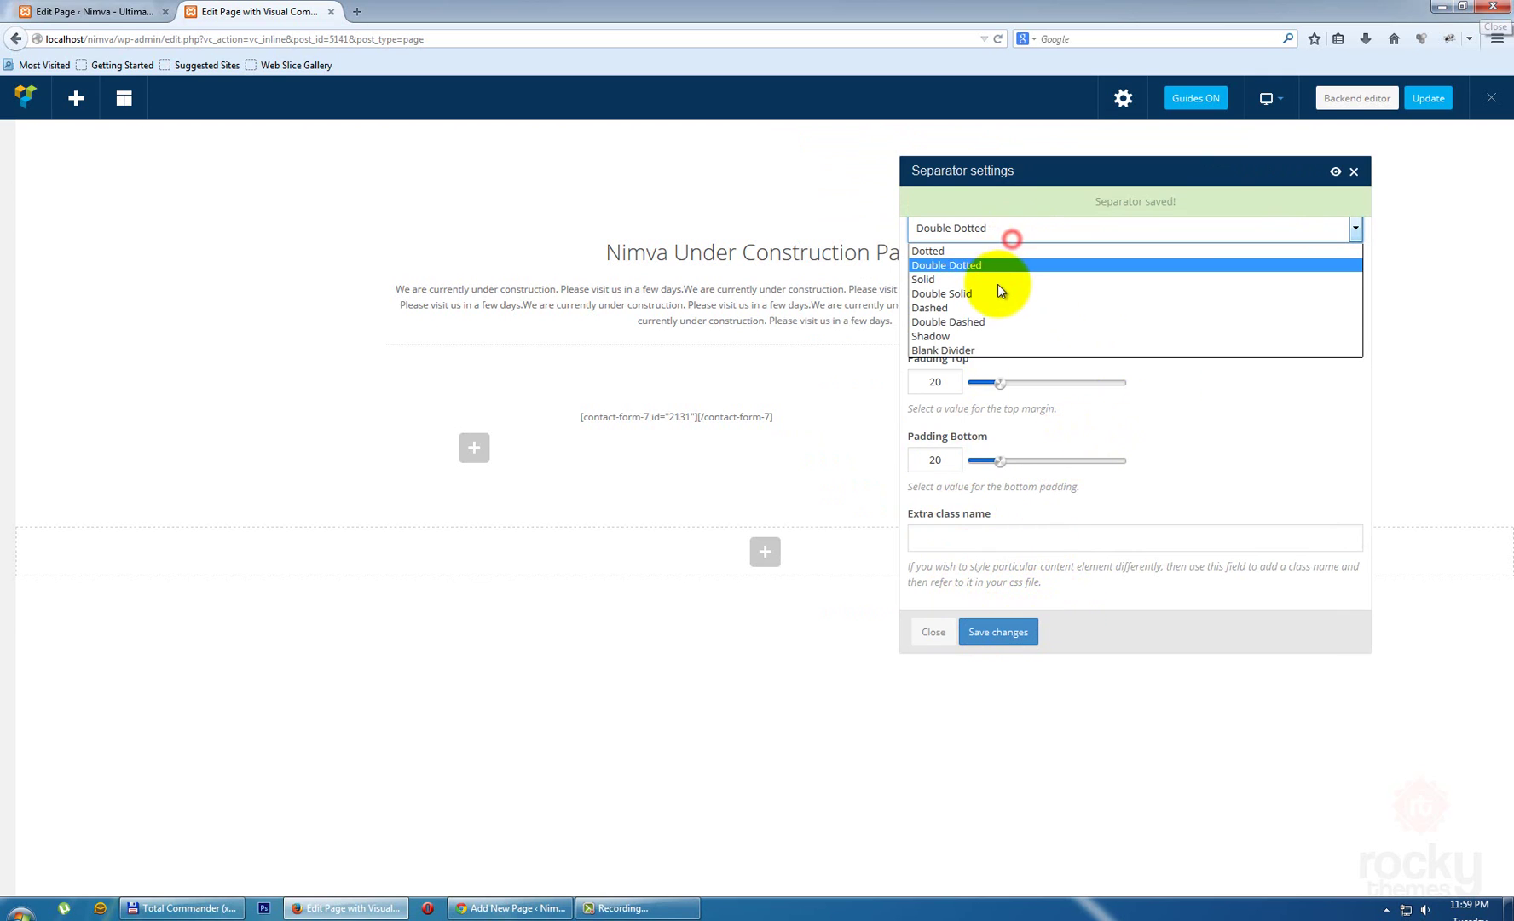
pyautogui.click(977, 294)
pyautogui.click(1002, 632)
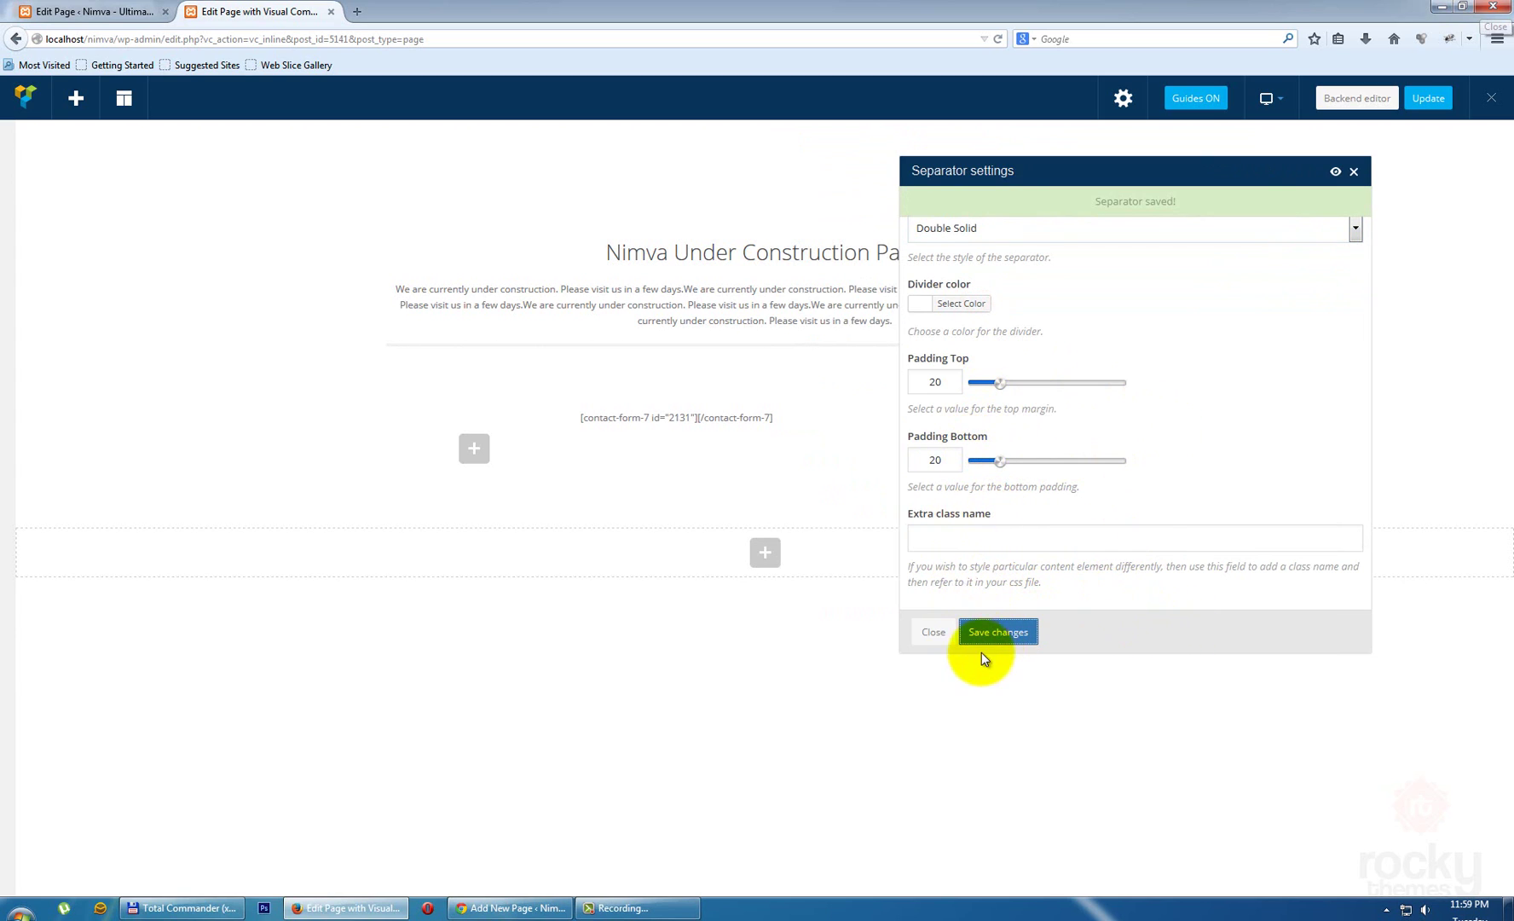
pyautogui.click(933, 632)
pyautogui.moveTo(770, 363)
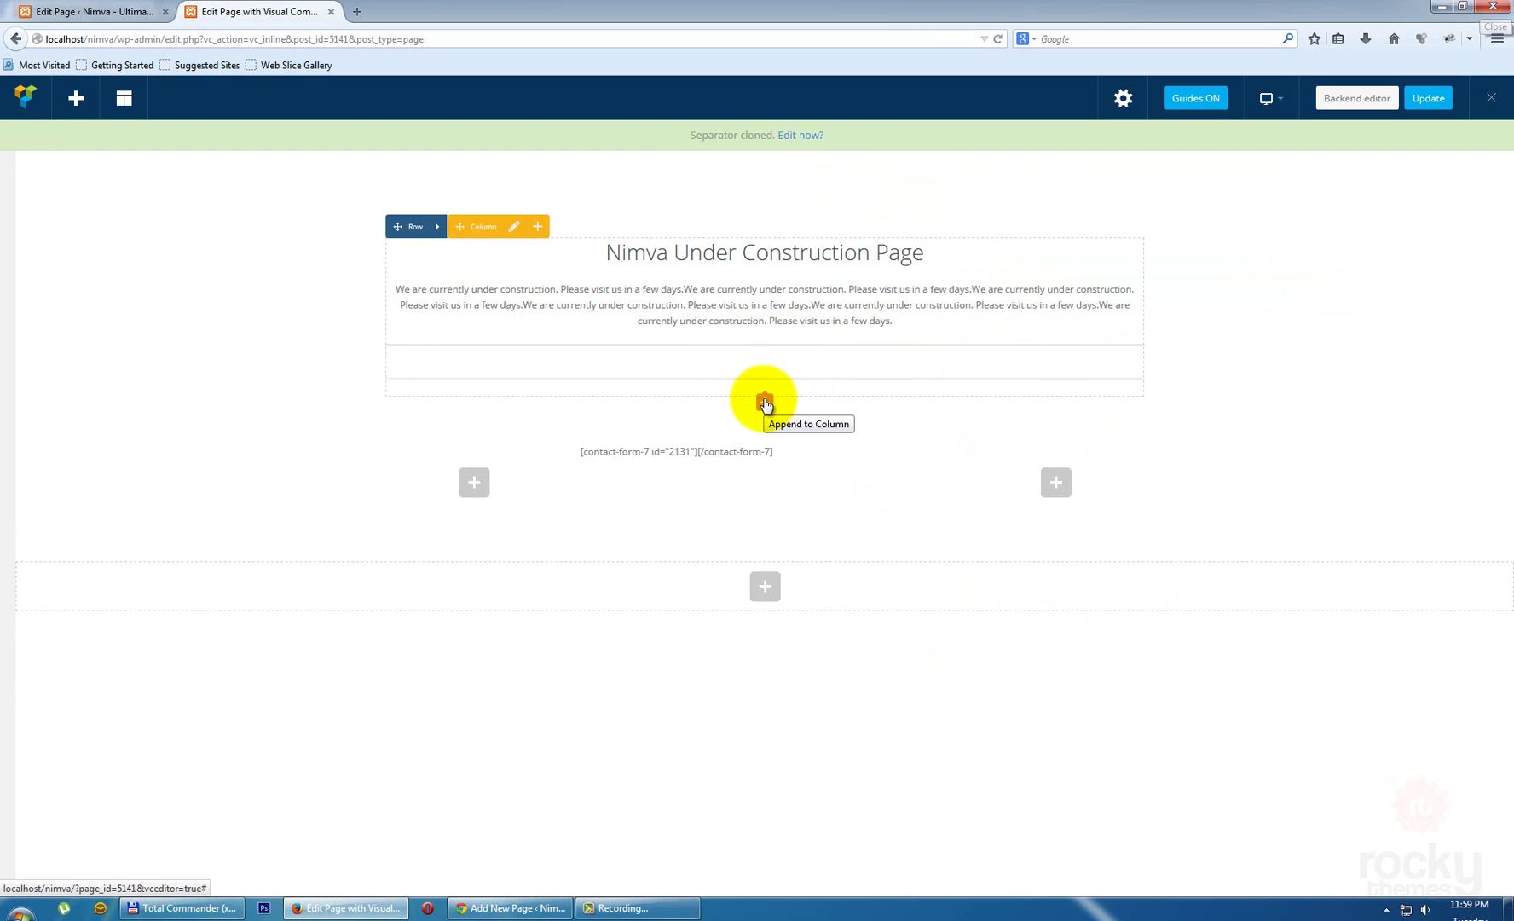
pyautogui.moveTo(747, 381)
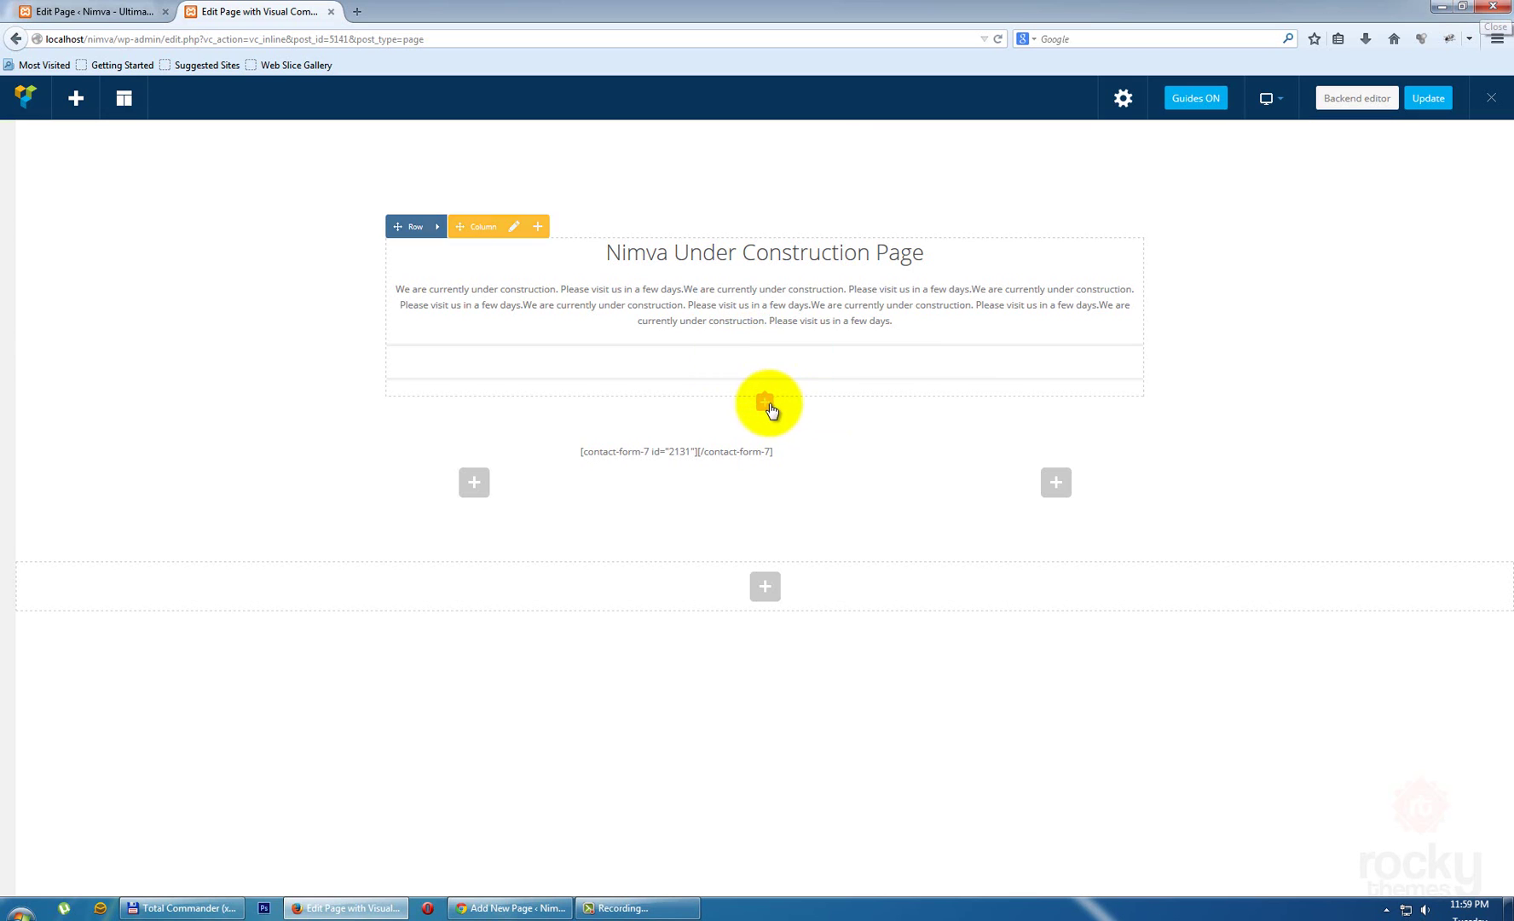
# - Insert a Social Links element below the separators and enter the Facebook and Twitter profile links
pyautogui.click(765, 402)
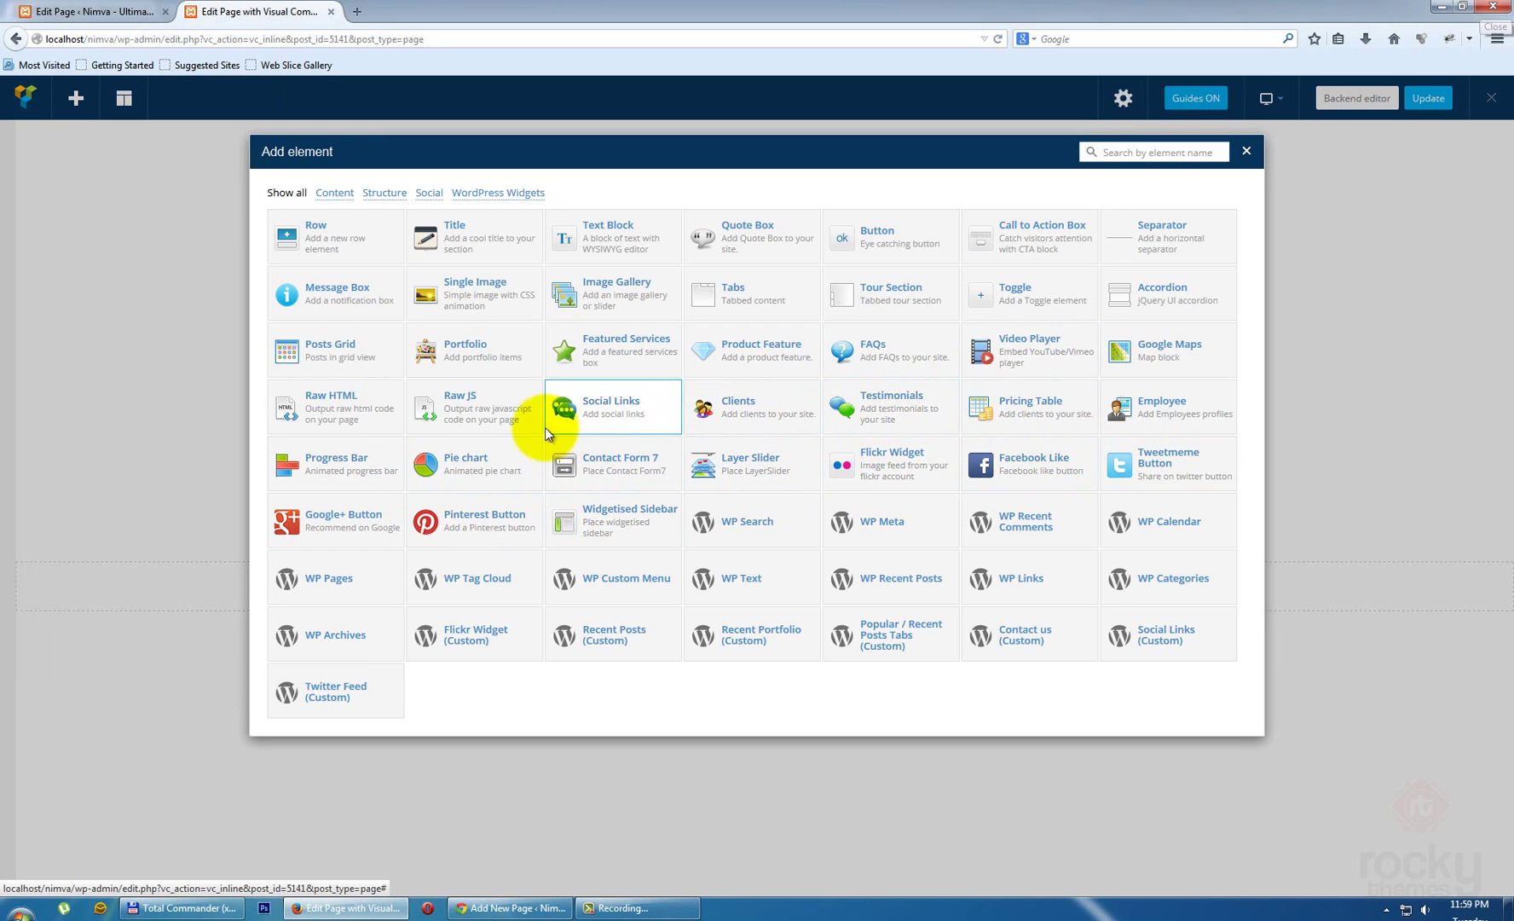
pyautogui.click(619, 419)
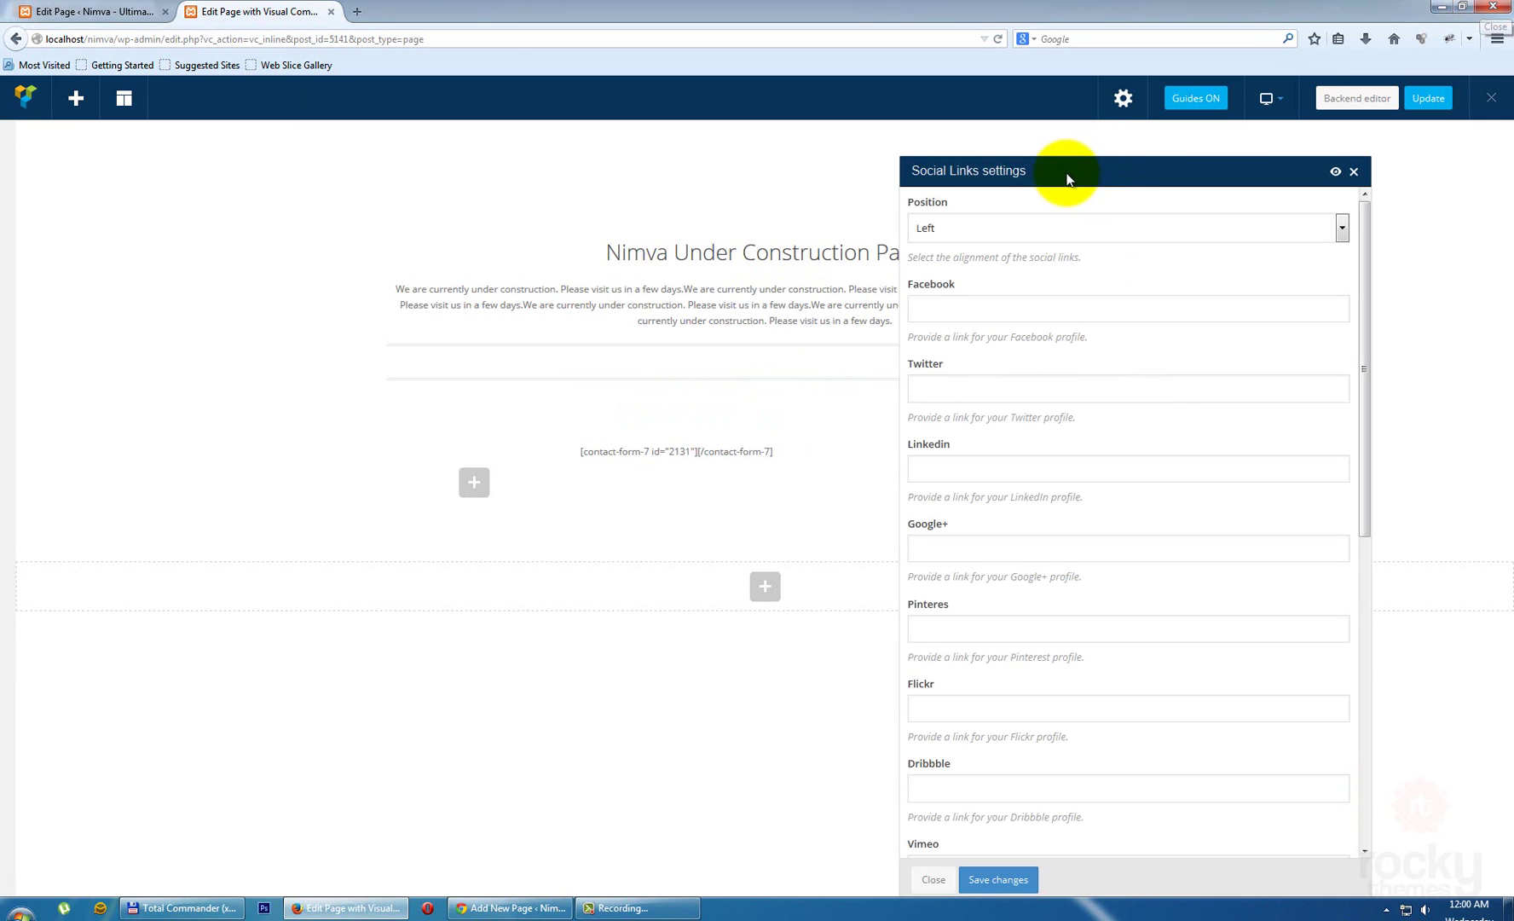
pyautogui.click(990, 305)
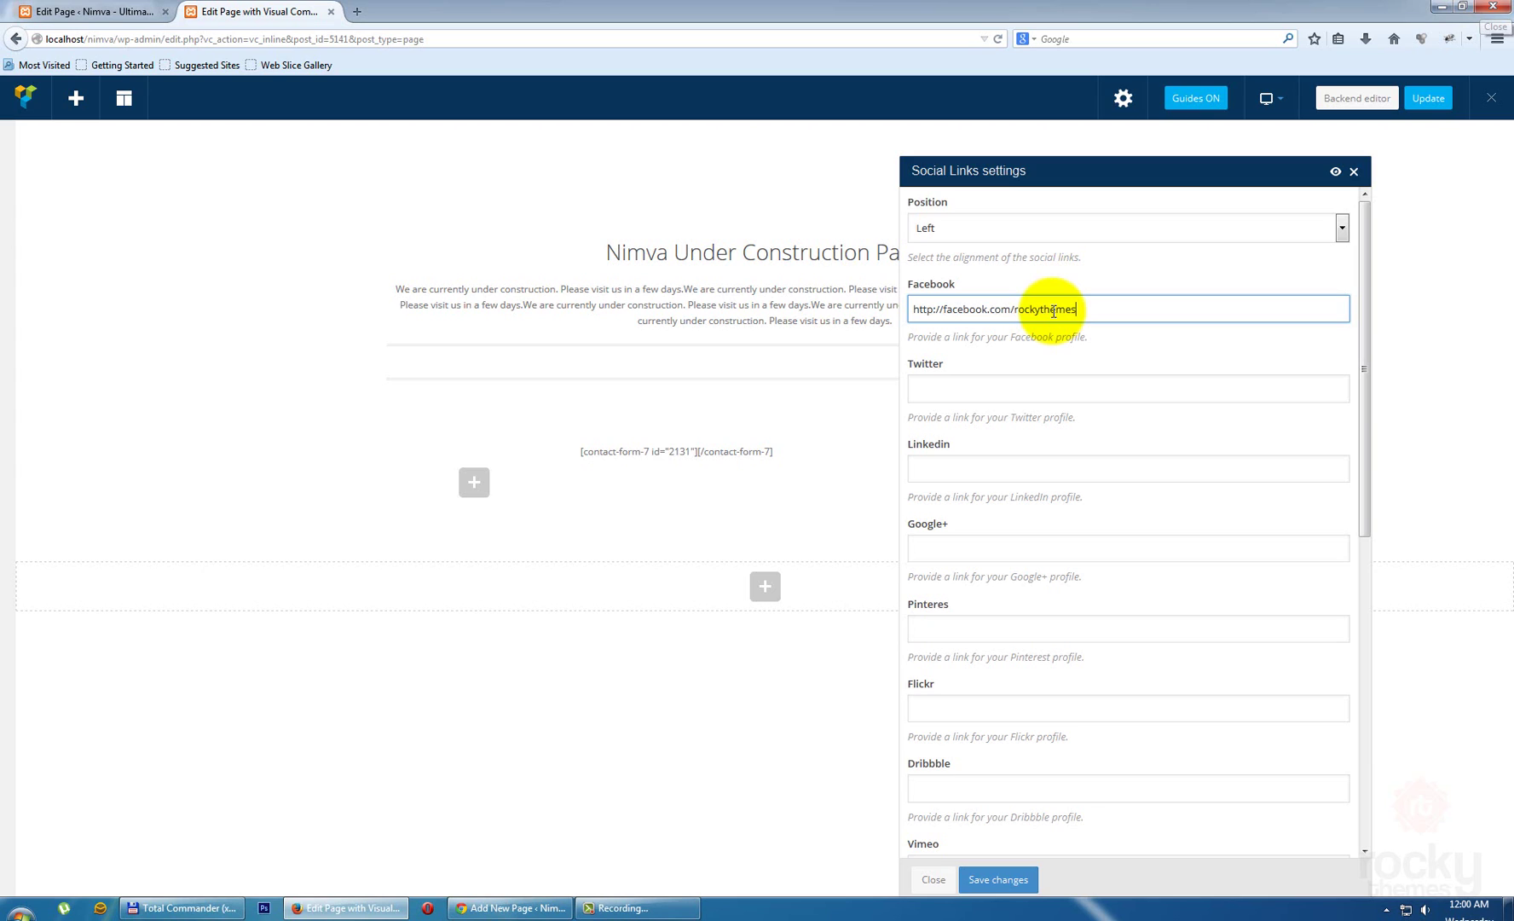
pyautogui.hotkey('ctrl', 'a')
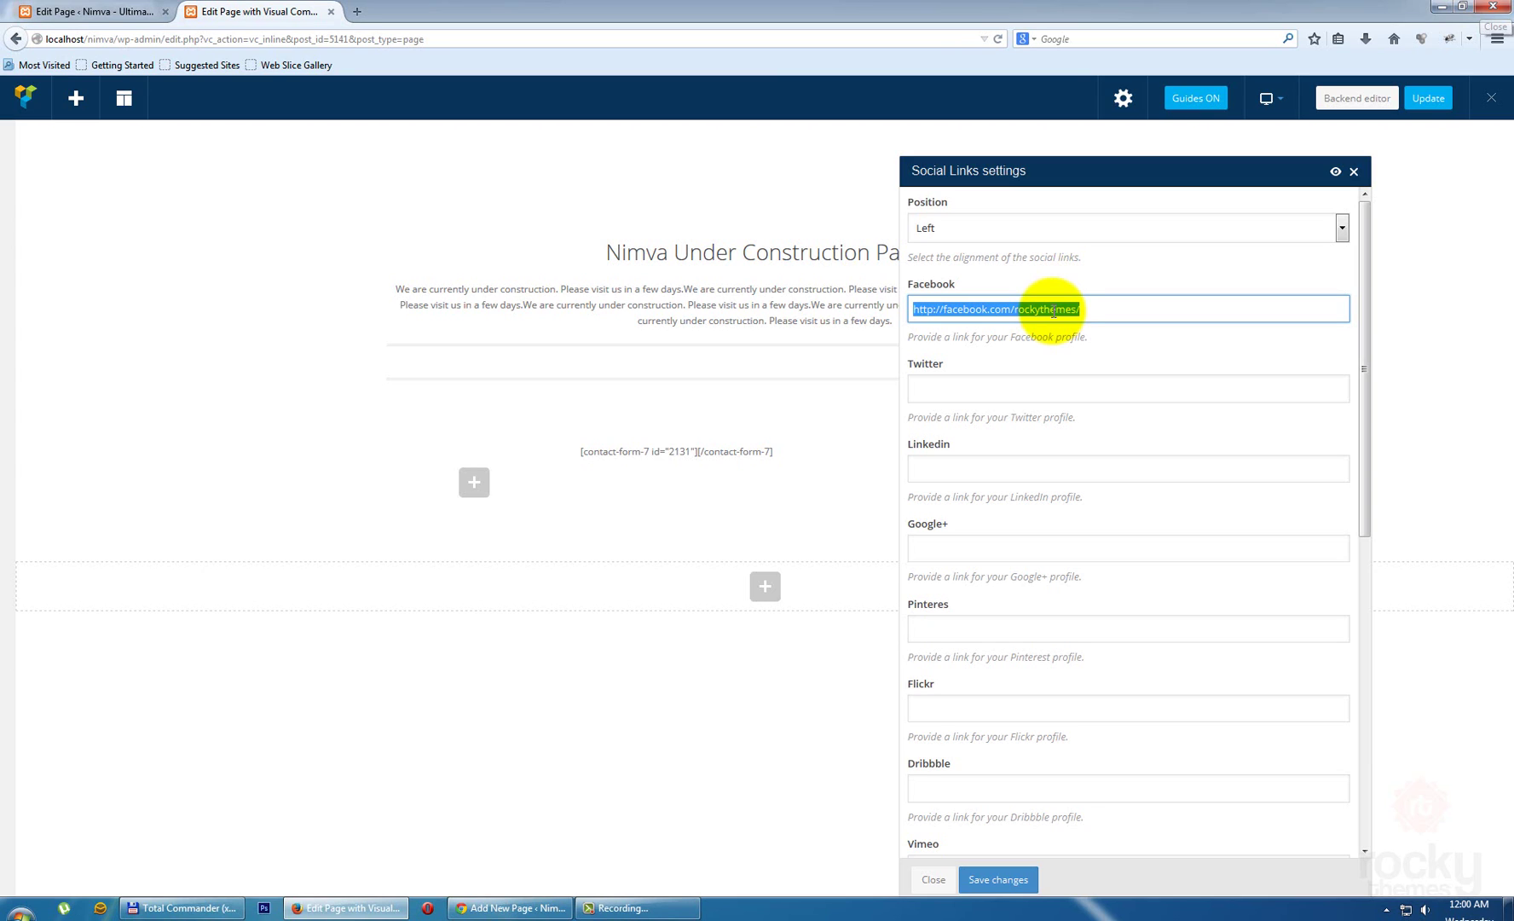
pyautogui.click(1012, 386)
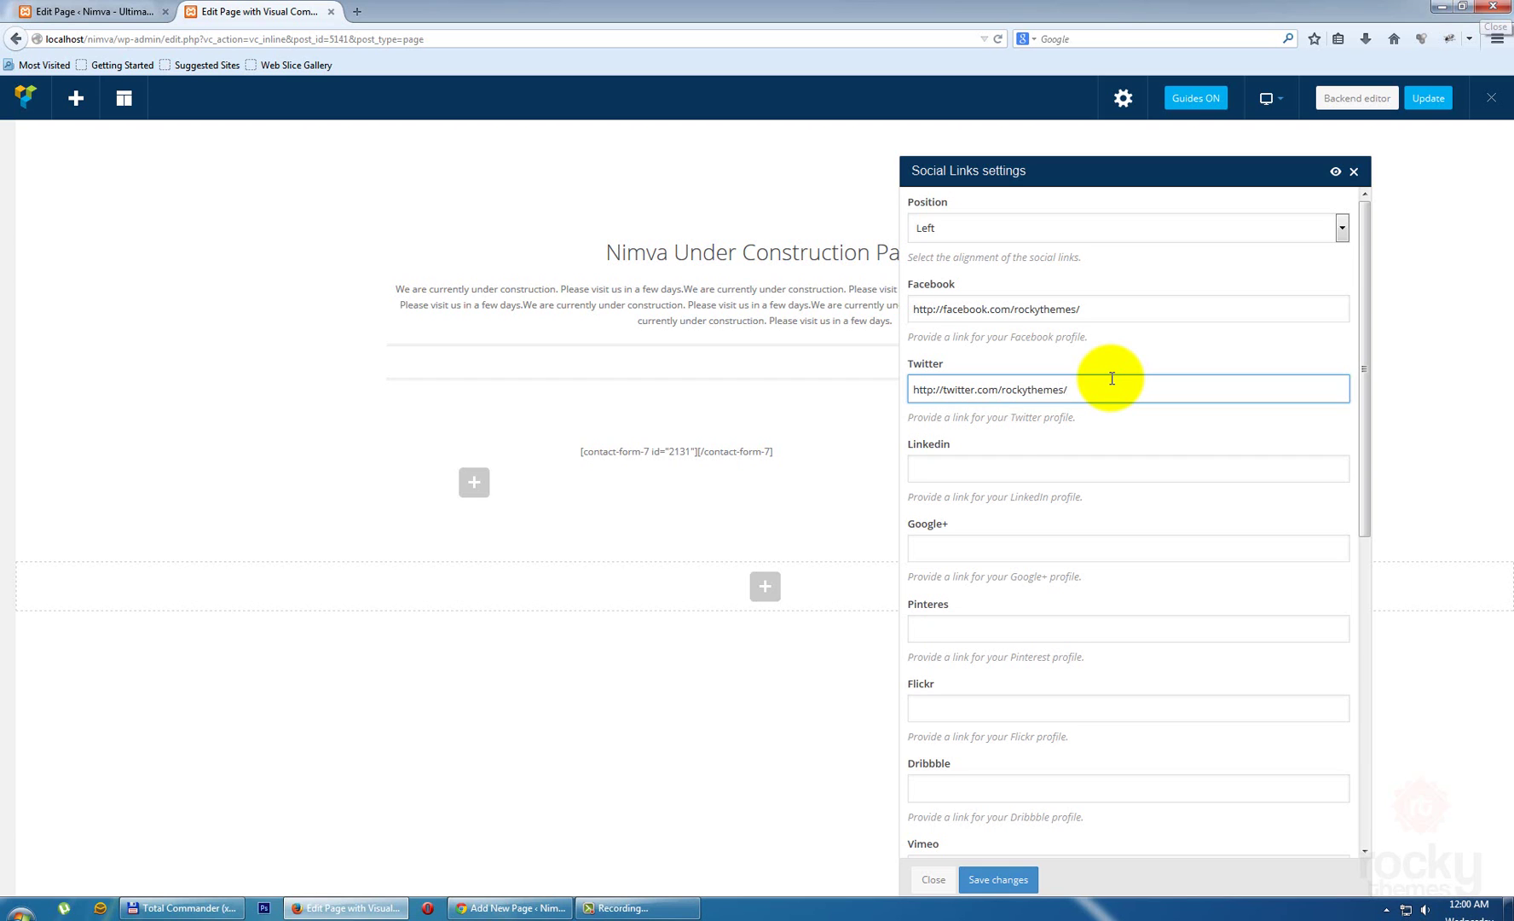
# - Put # in the Linkedin, Google+, Pinterest, Flickr, Dribbble, Vimeo, Youtube, Skype, Behance and Tumblr fields, then save
pyautogui.click(976, 468)
pyautogui.write('#')
pyautogui.click(980, 548)
pyautogui.write('#')
pyautogui.click(978, 629)
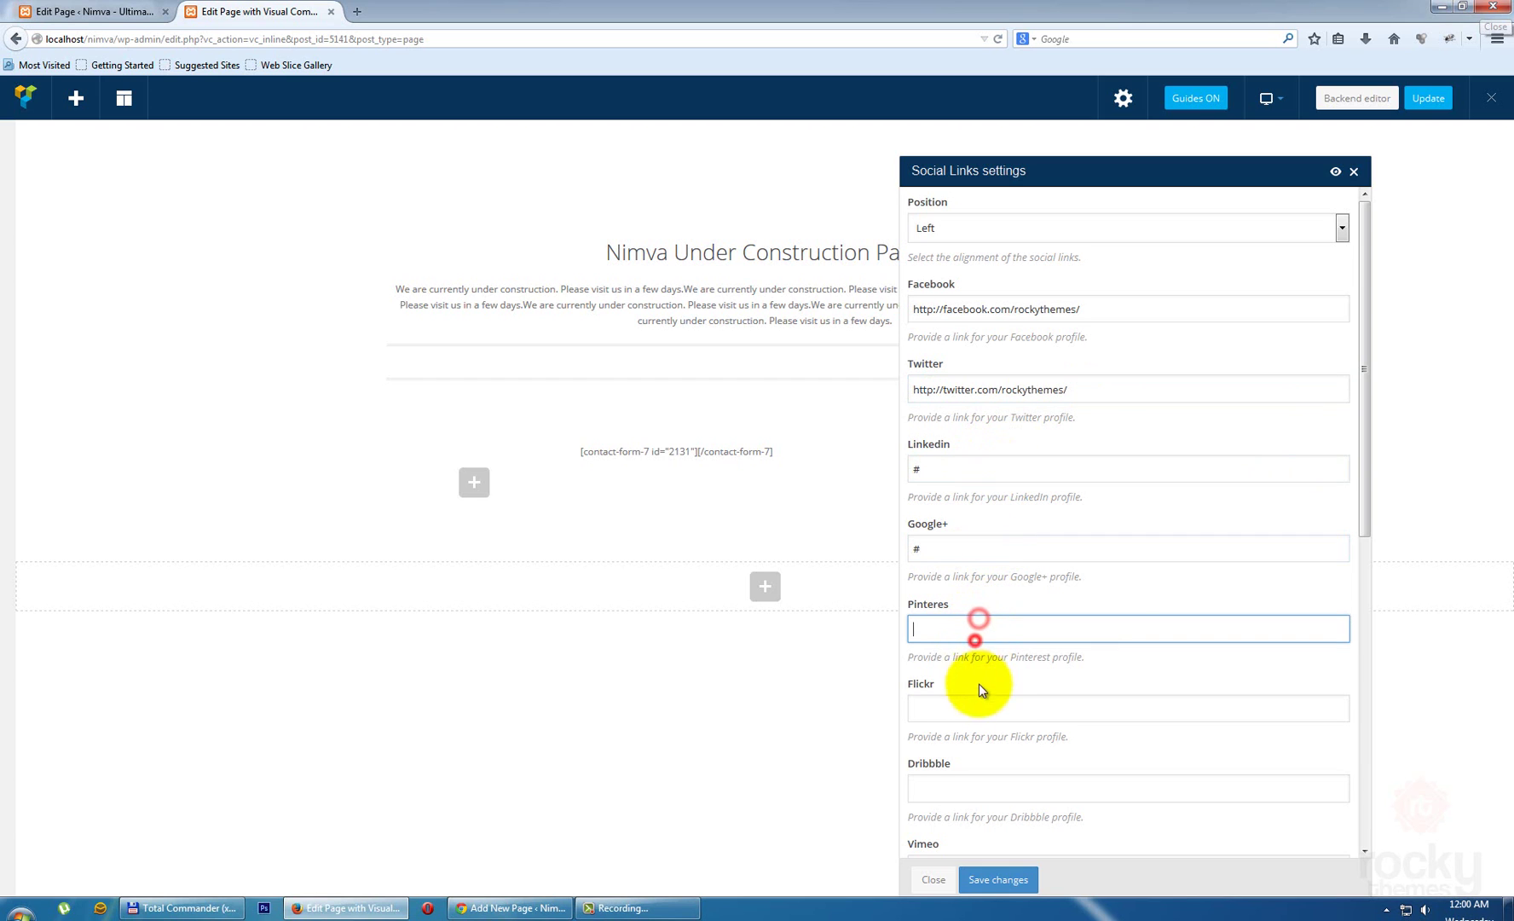
pyautogui.write('#')
pyautogui.click(980, 708)
pyautogui.write('#')
pyautogui.scroll(-2, 1014, 642)
pyautogui.click(979, 702)
pyautogui.write('#')
pyautogui.click(976, 781)
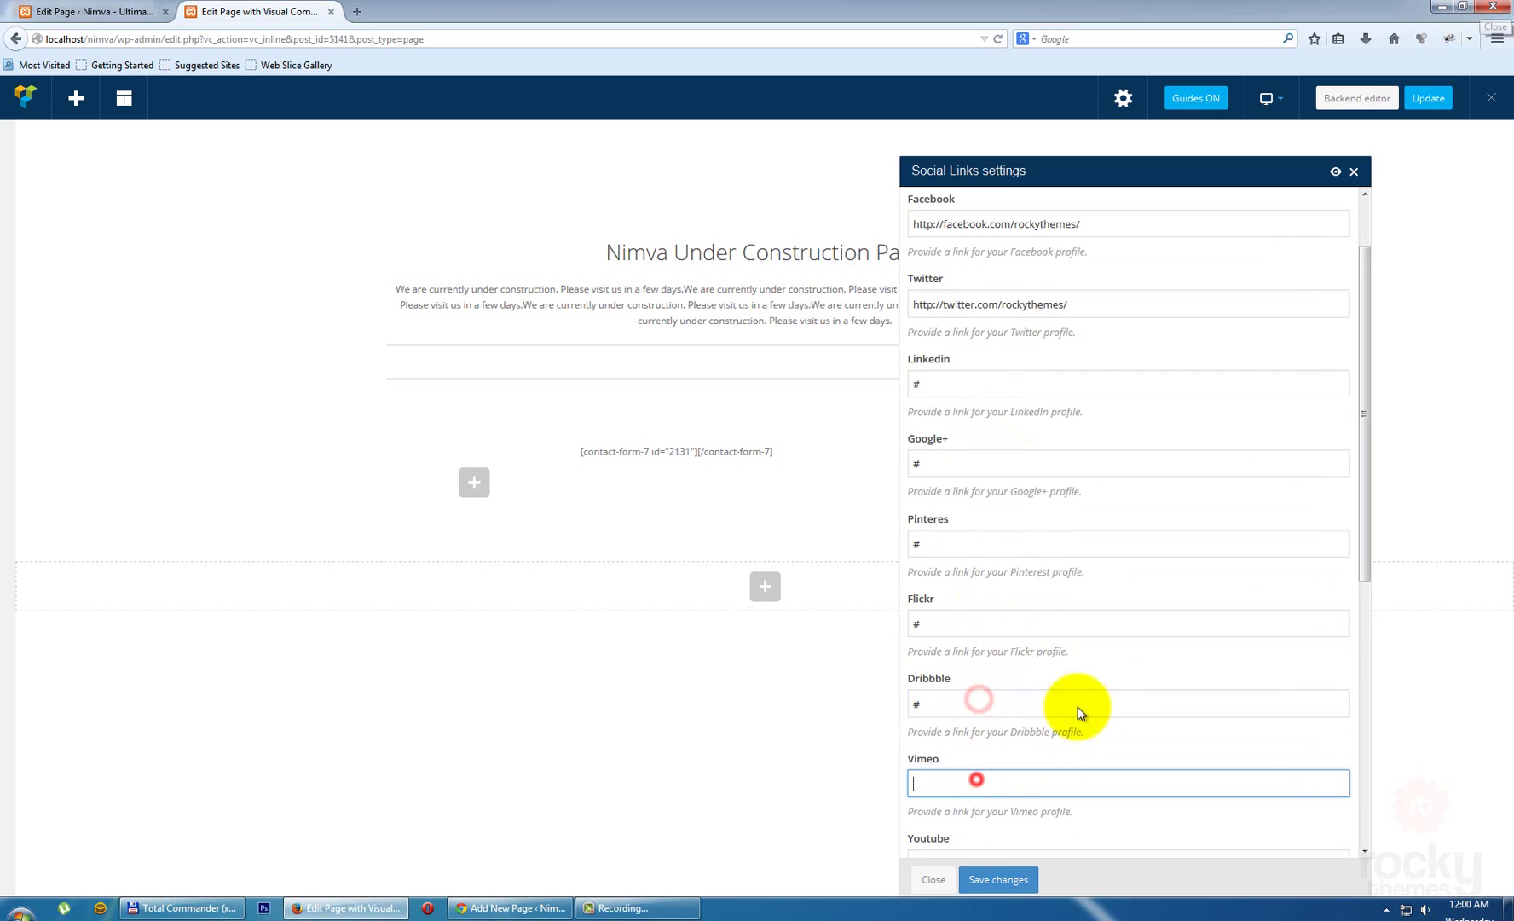
pyautogui.write('#')
pyautogui.scroll(-5, 1023, 631)
pyautogui.click(969, 648)
pyautogui.write('#')
pyautogui.click(987, 726)
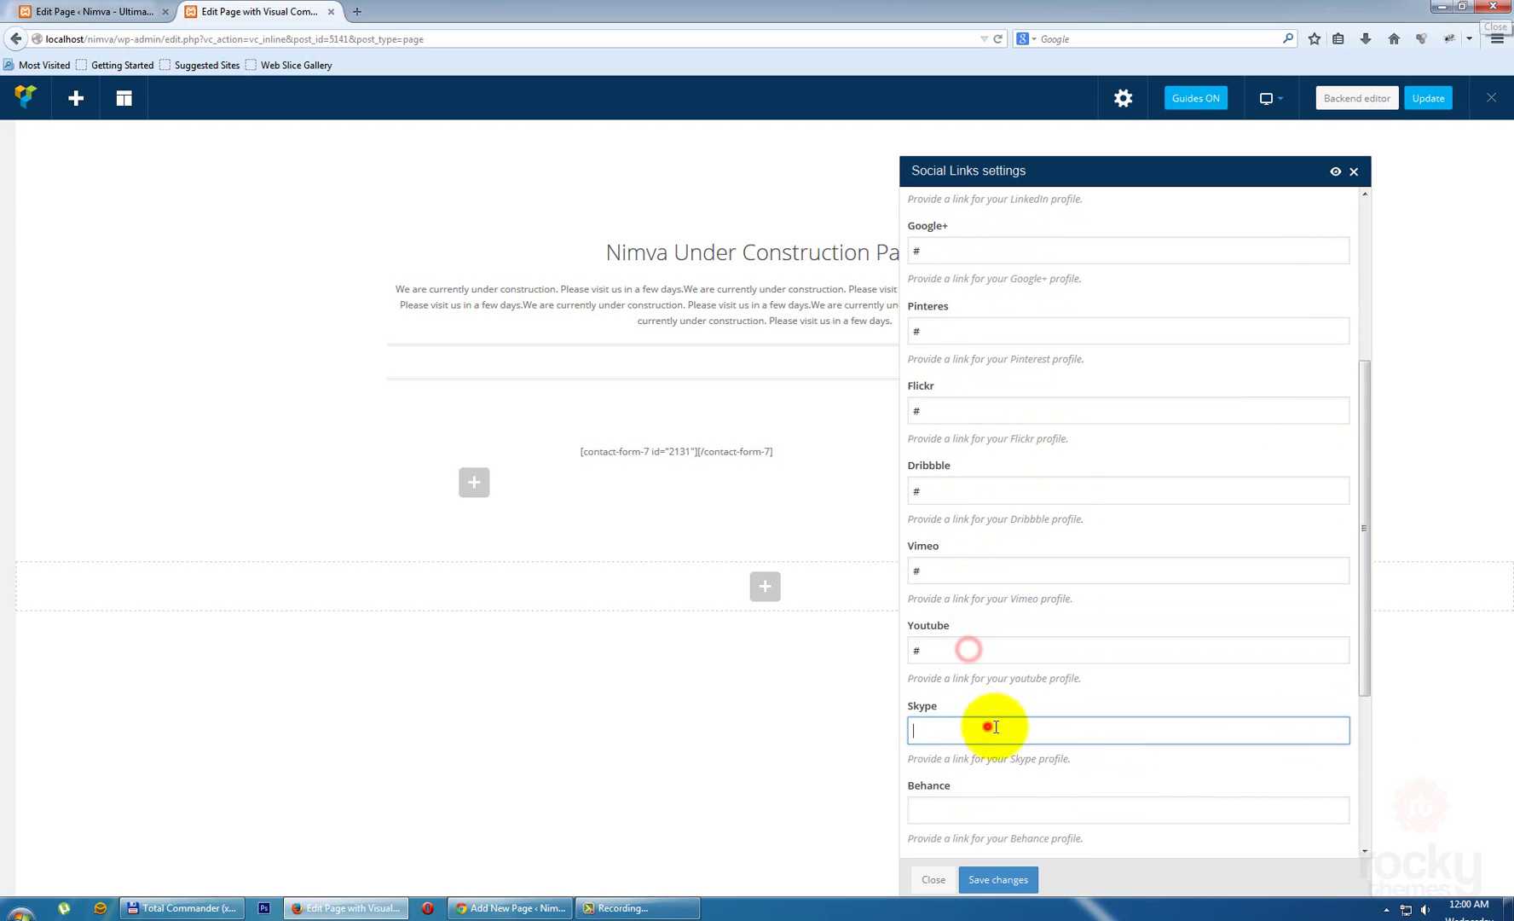
pyautogui.write('#')
pyautogui.scroll(-2, 991, 725)
pyautogui.click(991, 726)
pyautogui.write('#')
pyautogui.click(997, 805)
pyautogui.write('#')
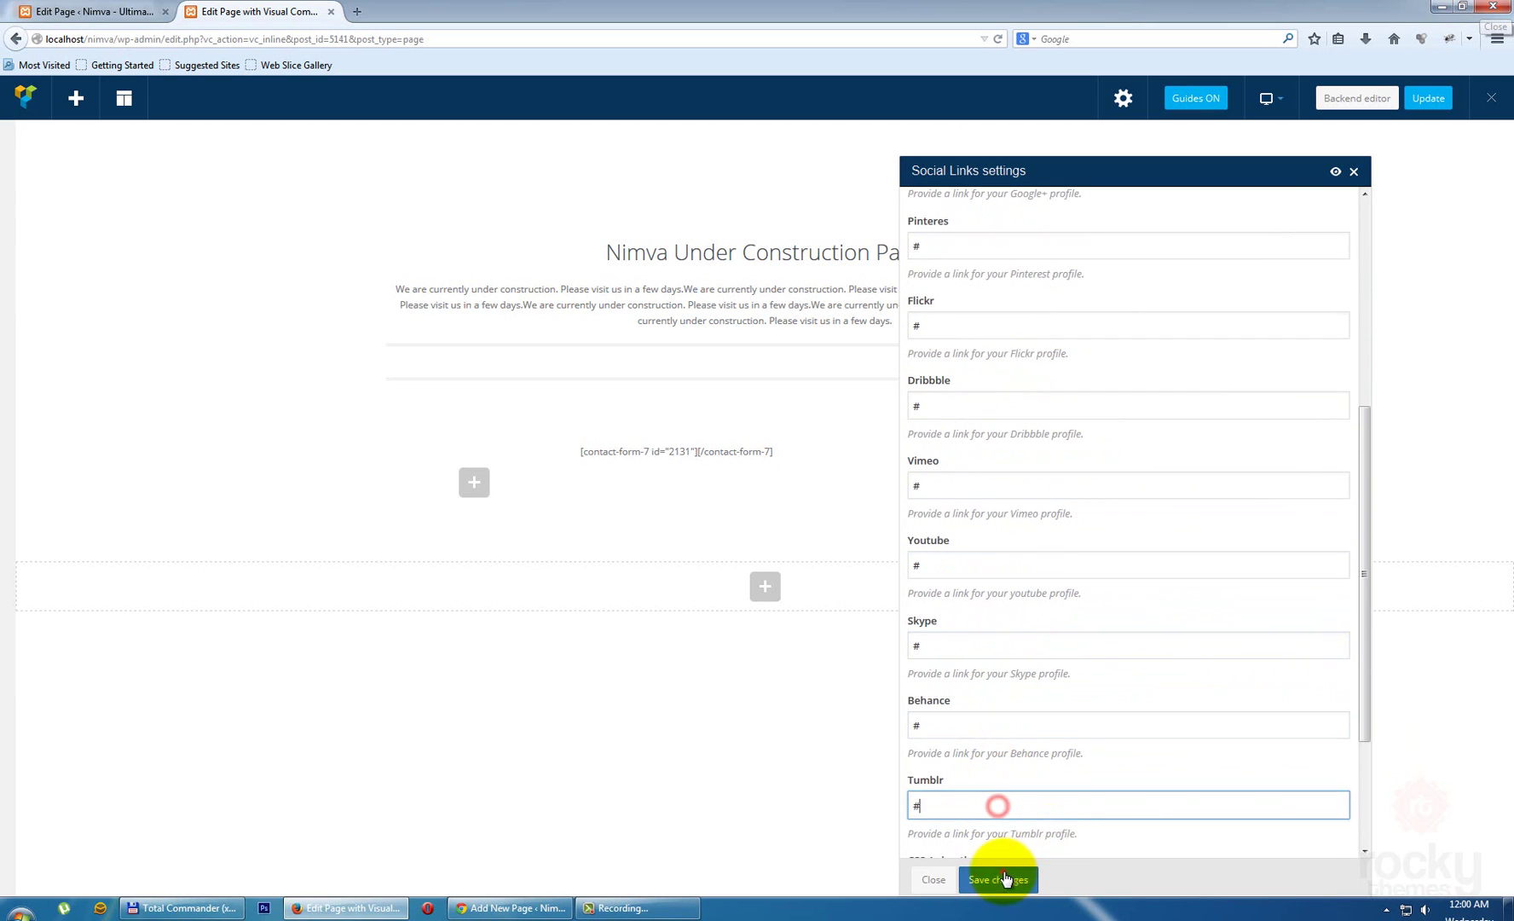
pyautogui.click(1005, 879)
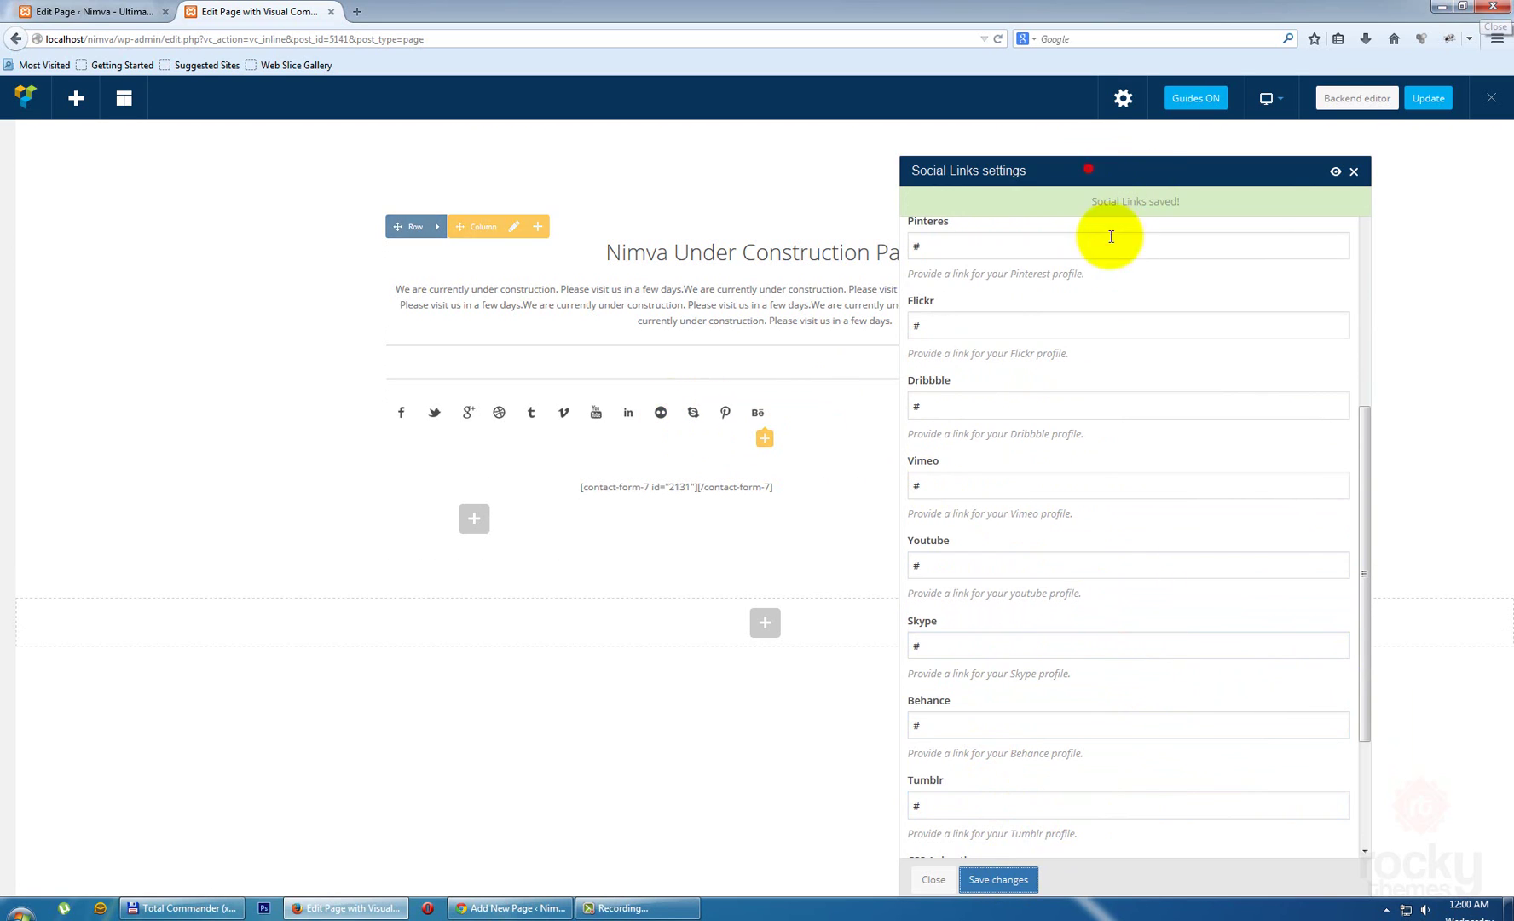
# - Move the social icons between the separators and save their Position as Center
pyautogui.moveTo(1111, 237); pyautogui.dragTo(1229, 301)
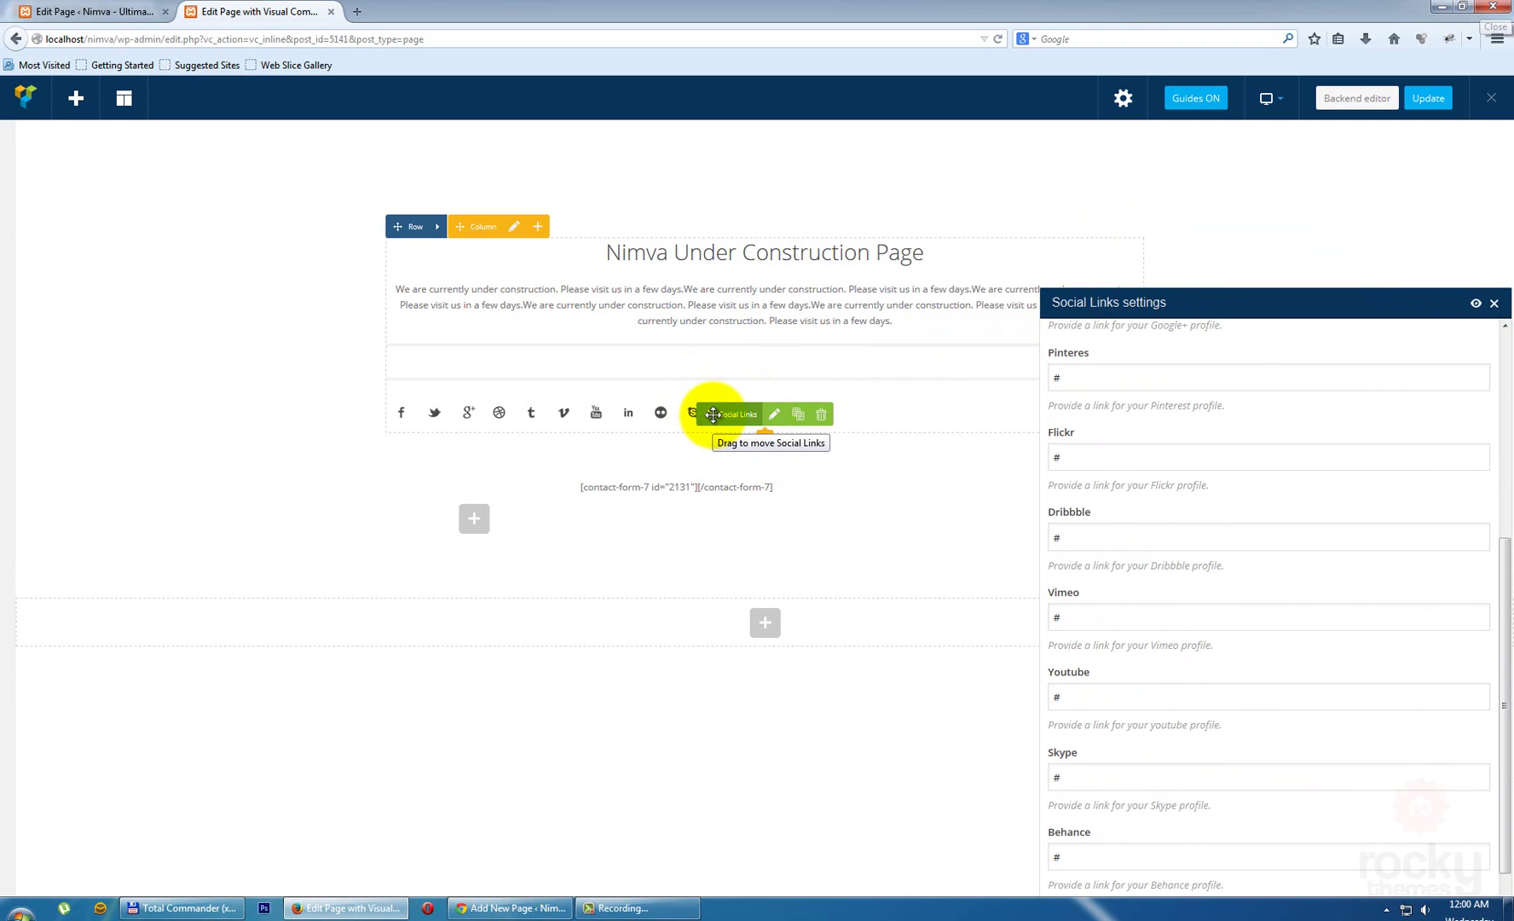
pyautogui.moveTo(713, 414); pyautogui.dragTo(780, 371)
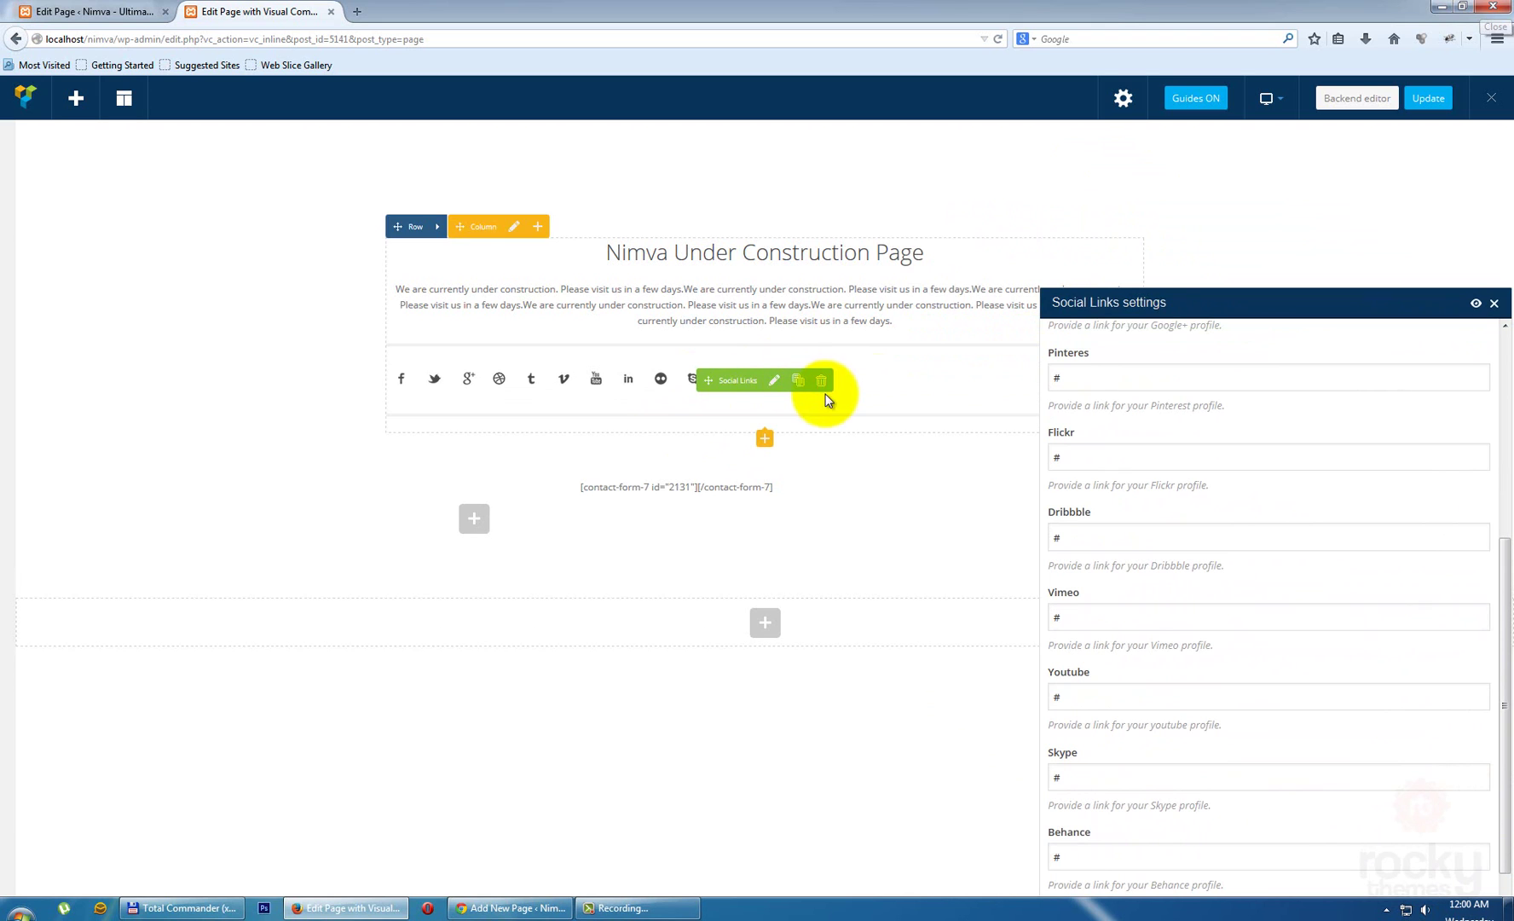
pyautogui.scroll(5, 1310, 427)
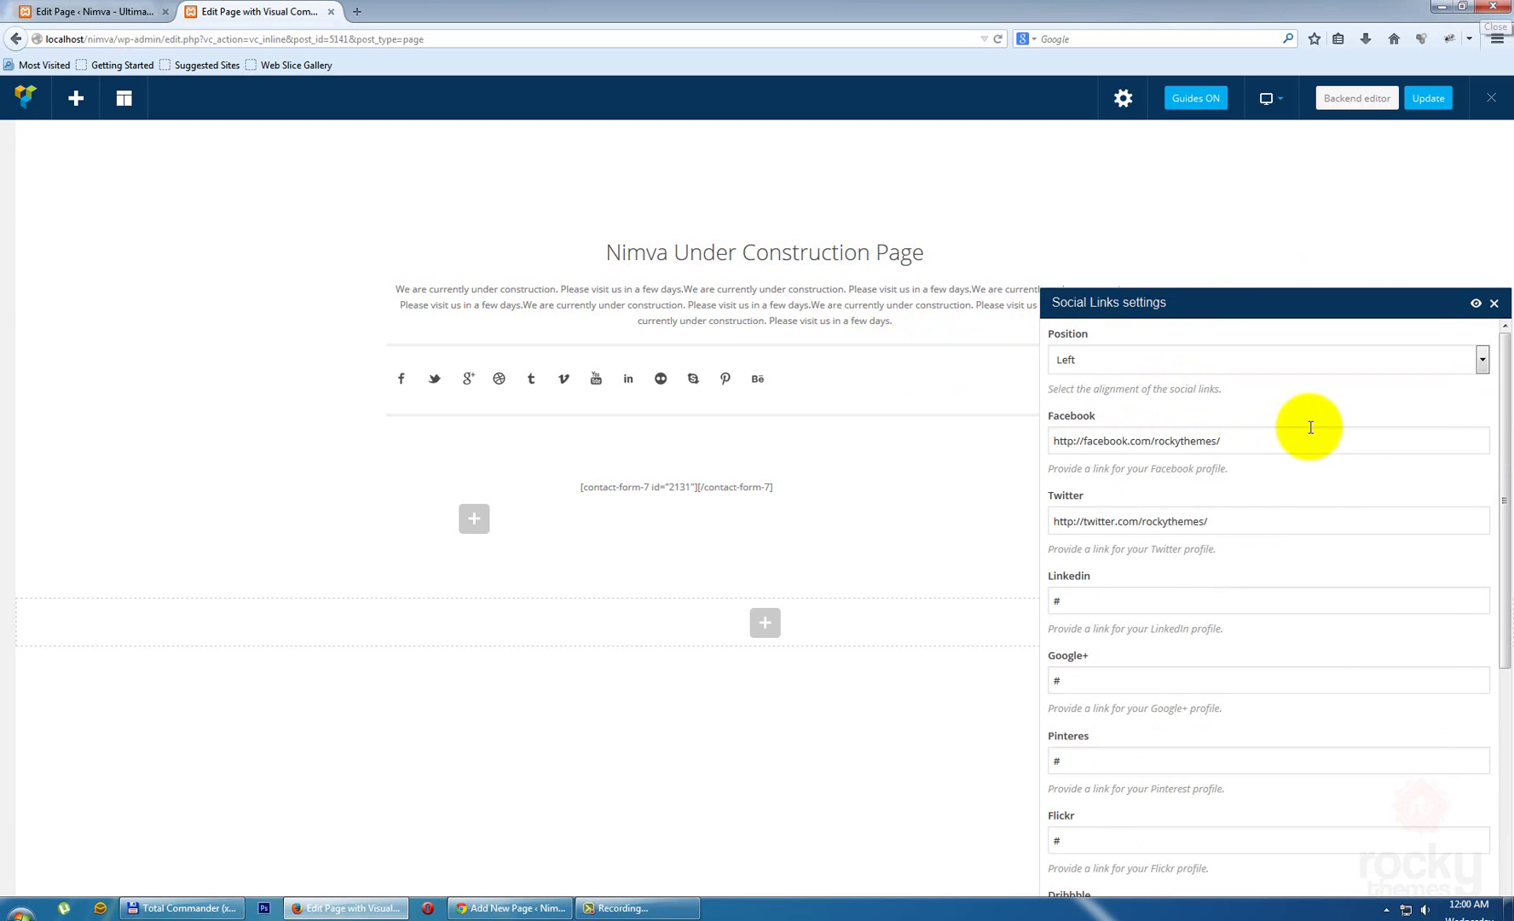
pyautogui.click(1100, 359)
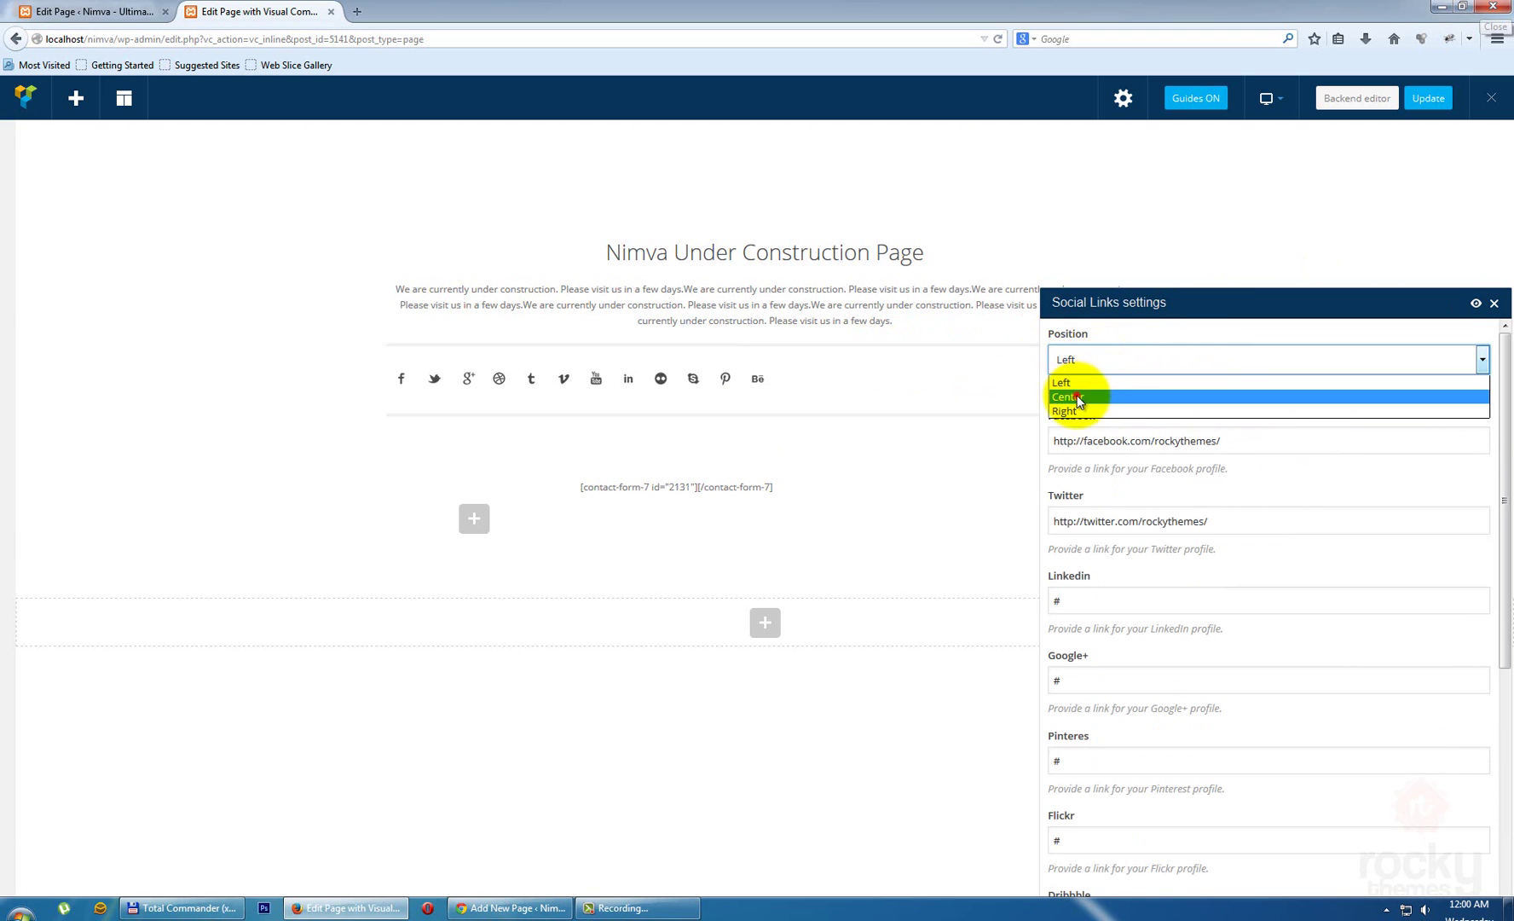
pyautogui.click(1076, 392)
pyautogui.moveTo(1174, 307); pyautogui.dragTo(1028, 208)
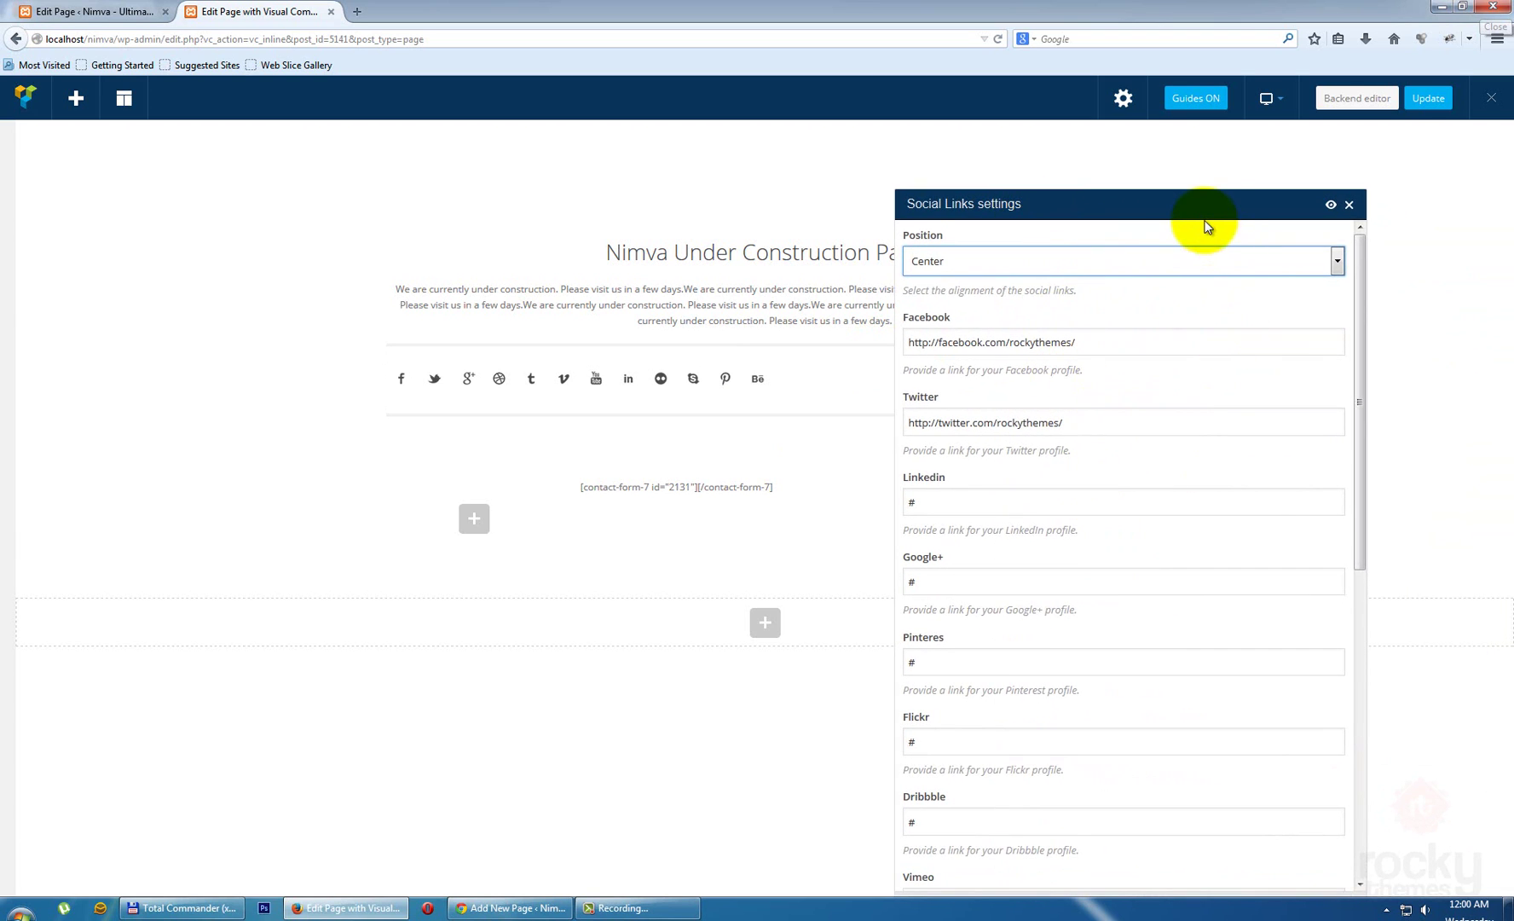
pyautogui.moveTo(1204, 220); pyautogui.dragTo(1199, 158)
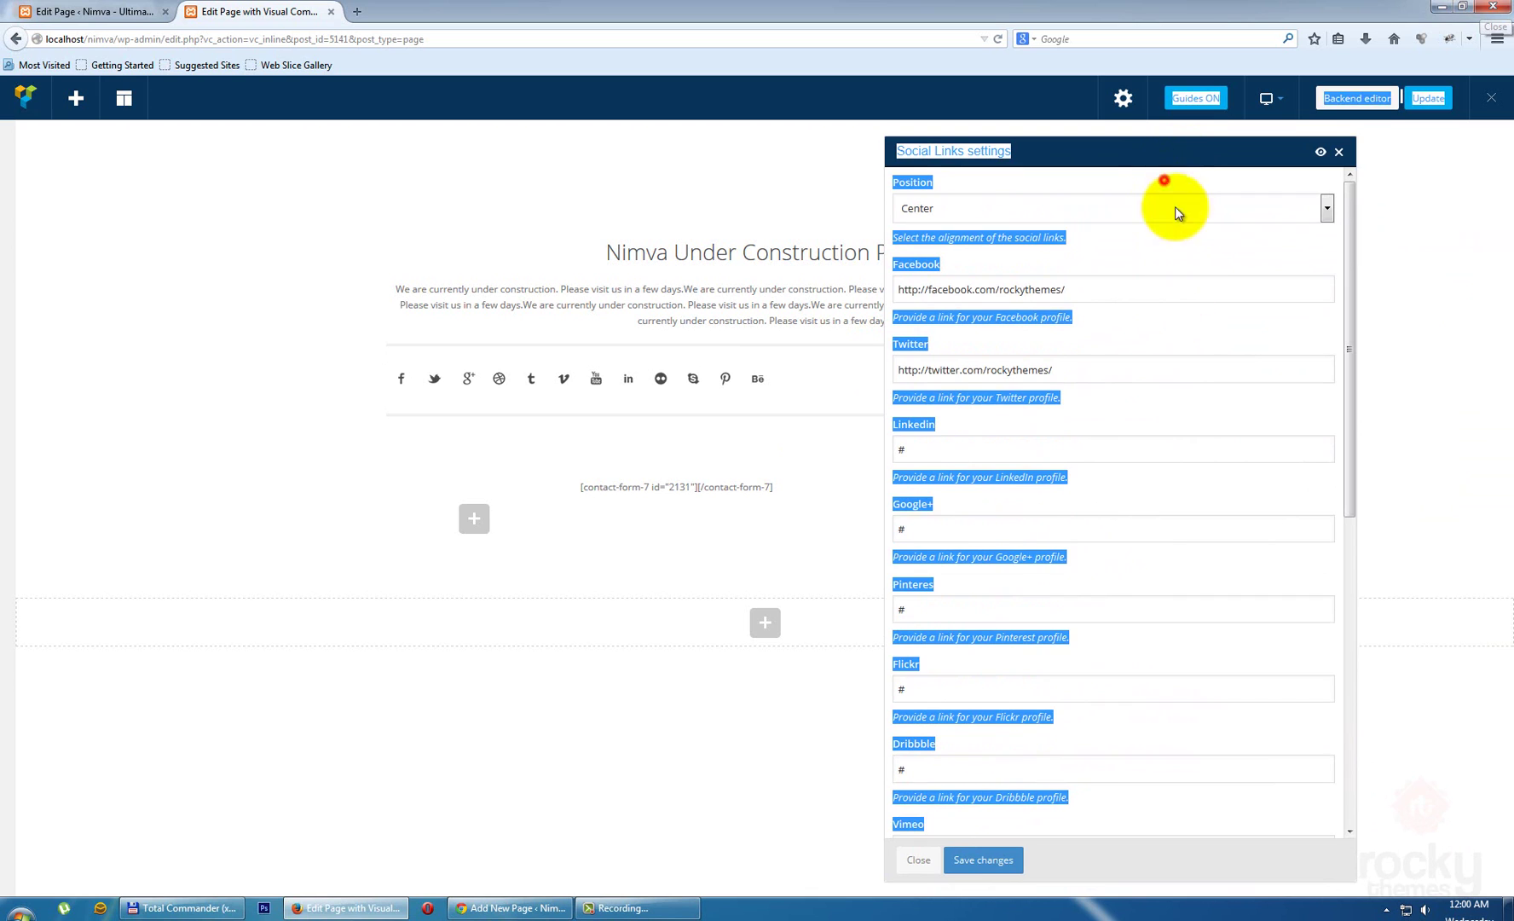
pyautogui.click(985, 859)
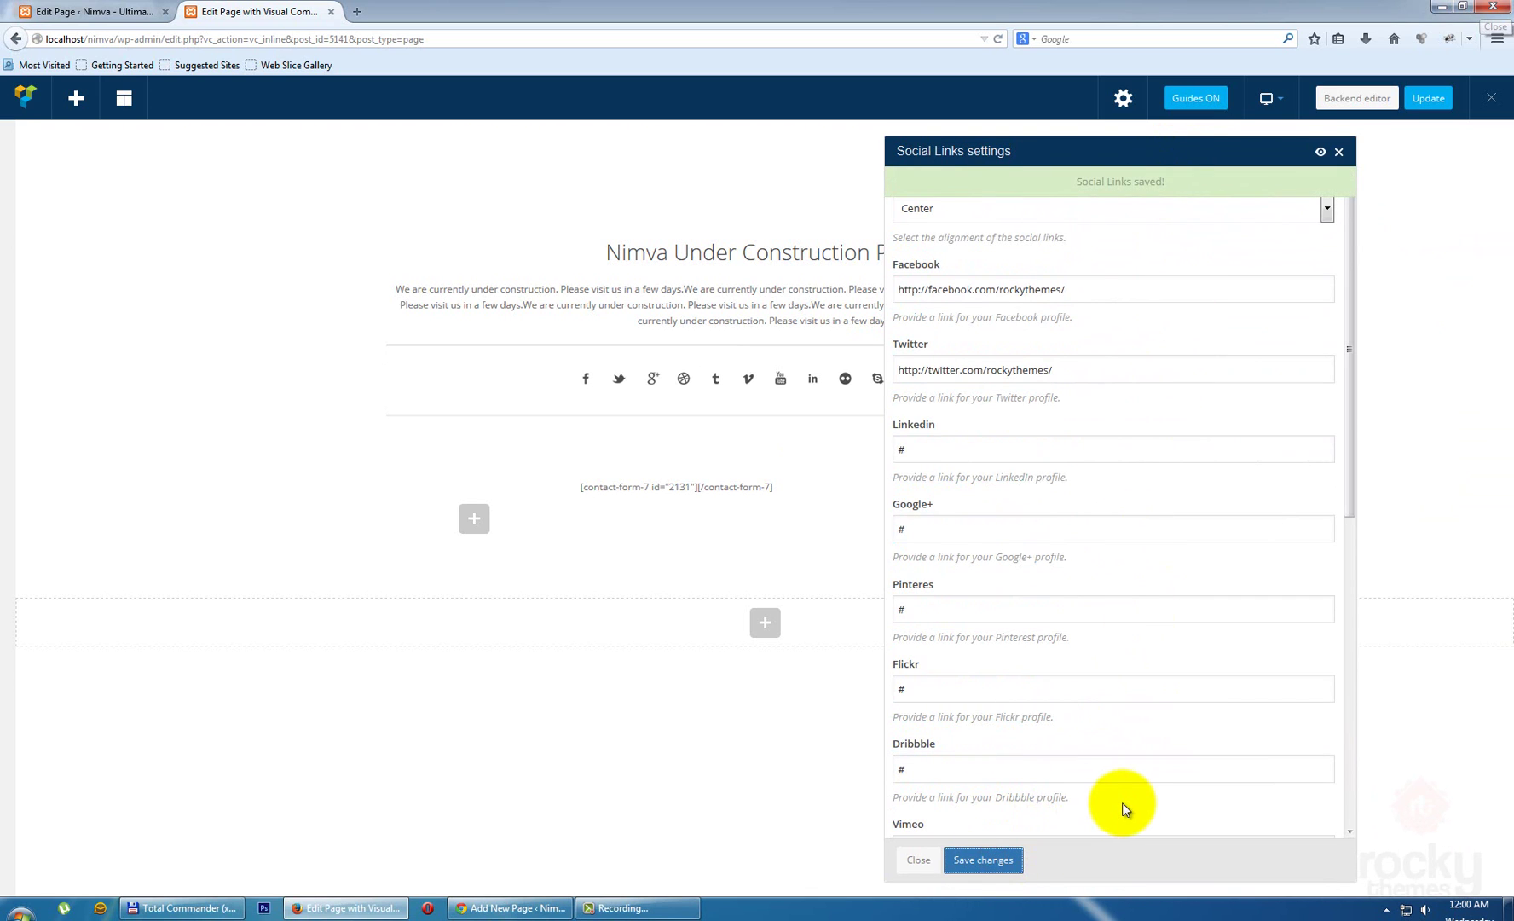
# - Close the social links settings and update the page
pyautogui.moveTo(1026, 188); pyautogui.dragTo(1073, 489)
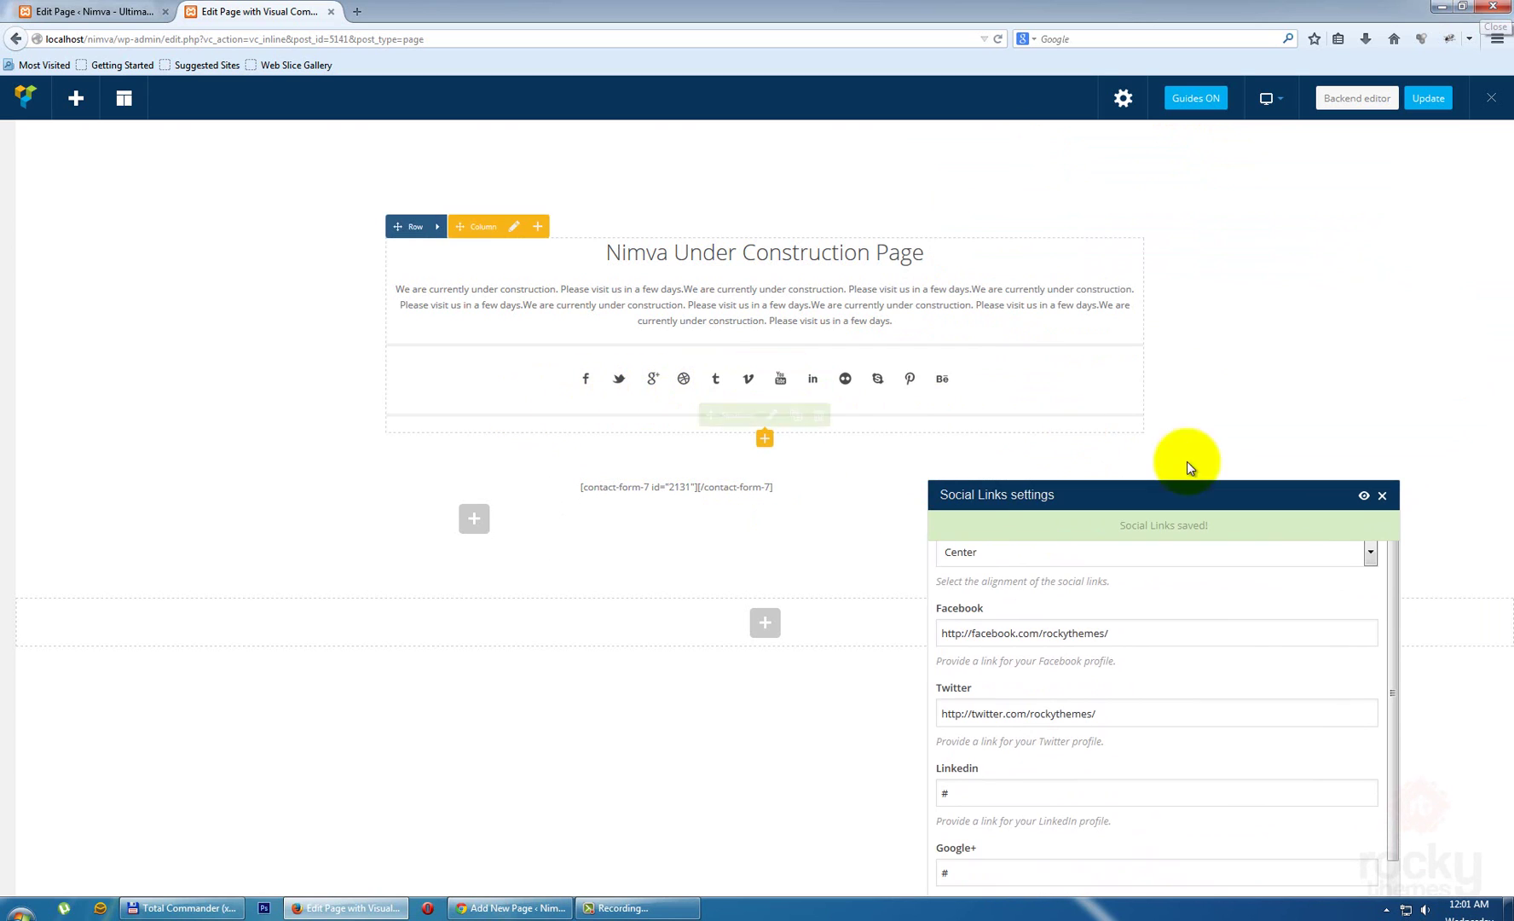
pyautogui.click(1383, 496)
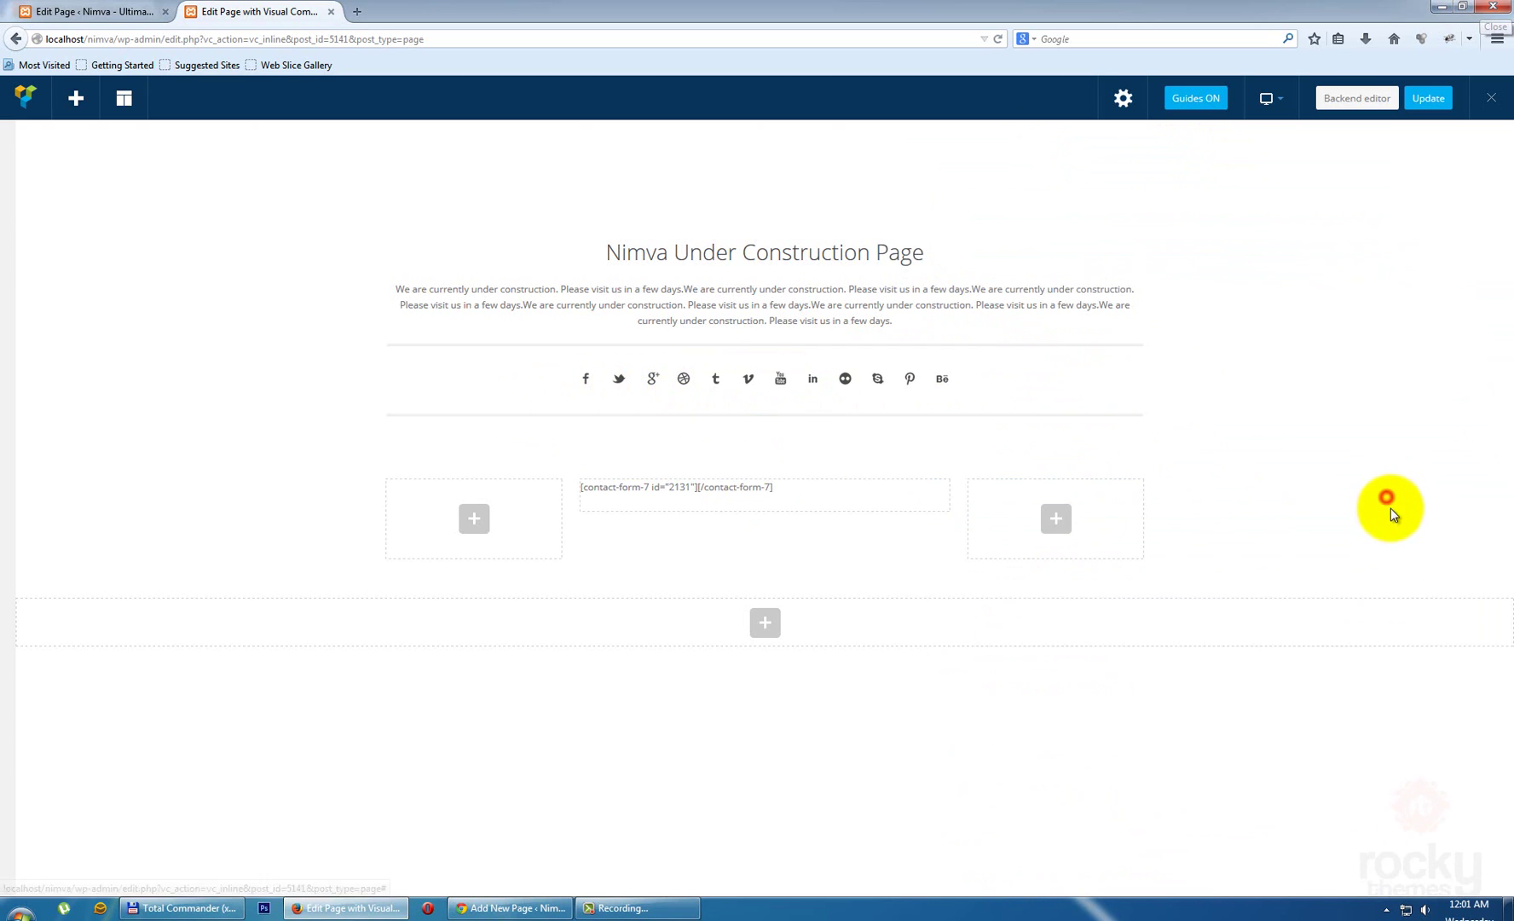
pyautogui.click(1446, 101)
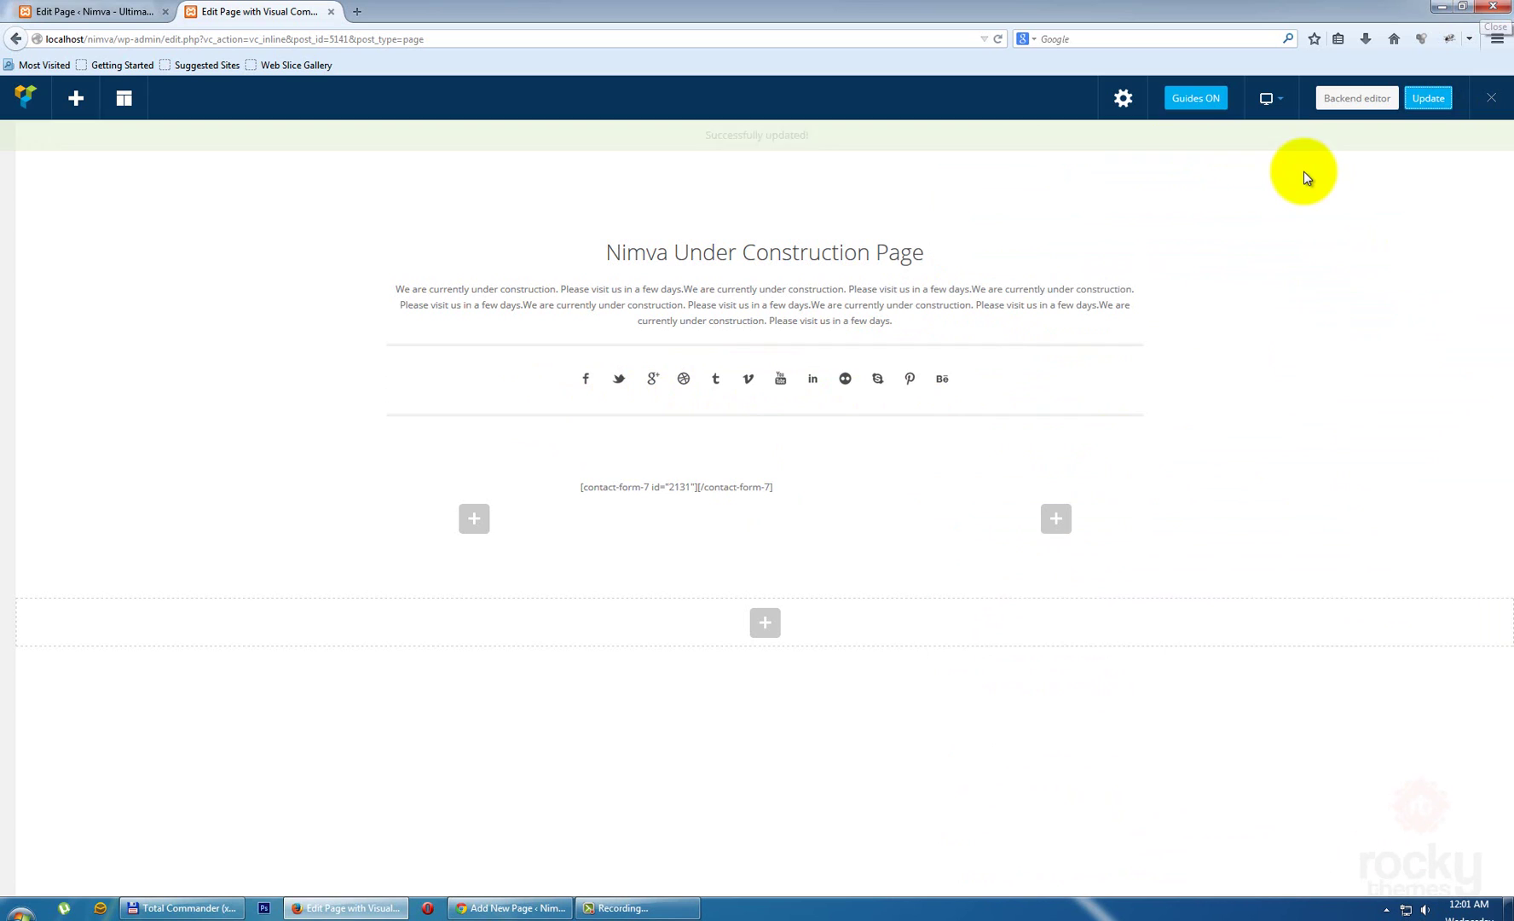
# - Exit the front-end editor to view the live page, then return to the Edit Page screen
pyautogui.click(1494, 101)
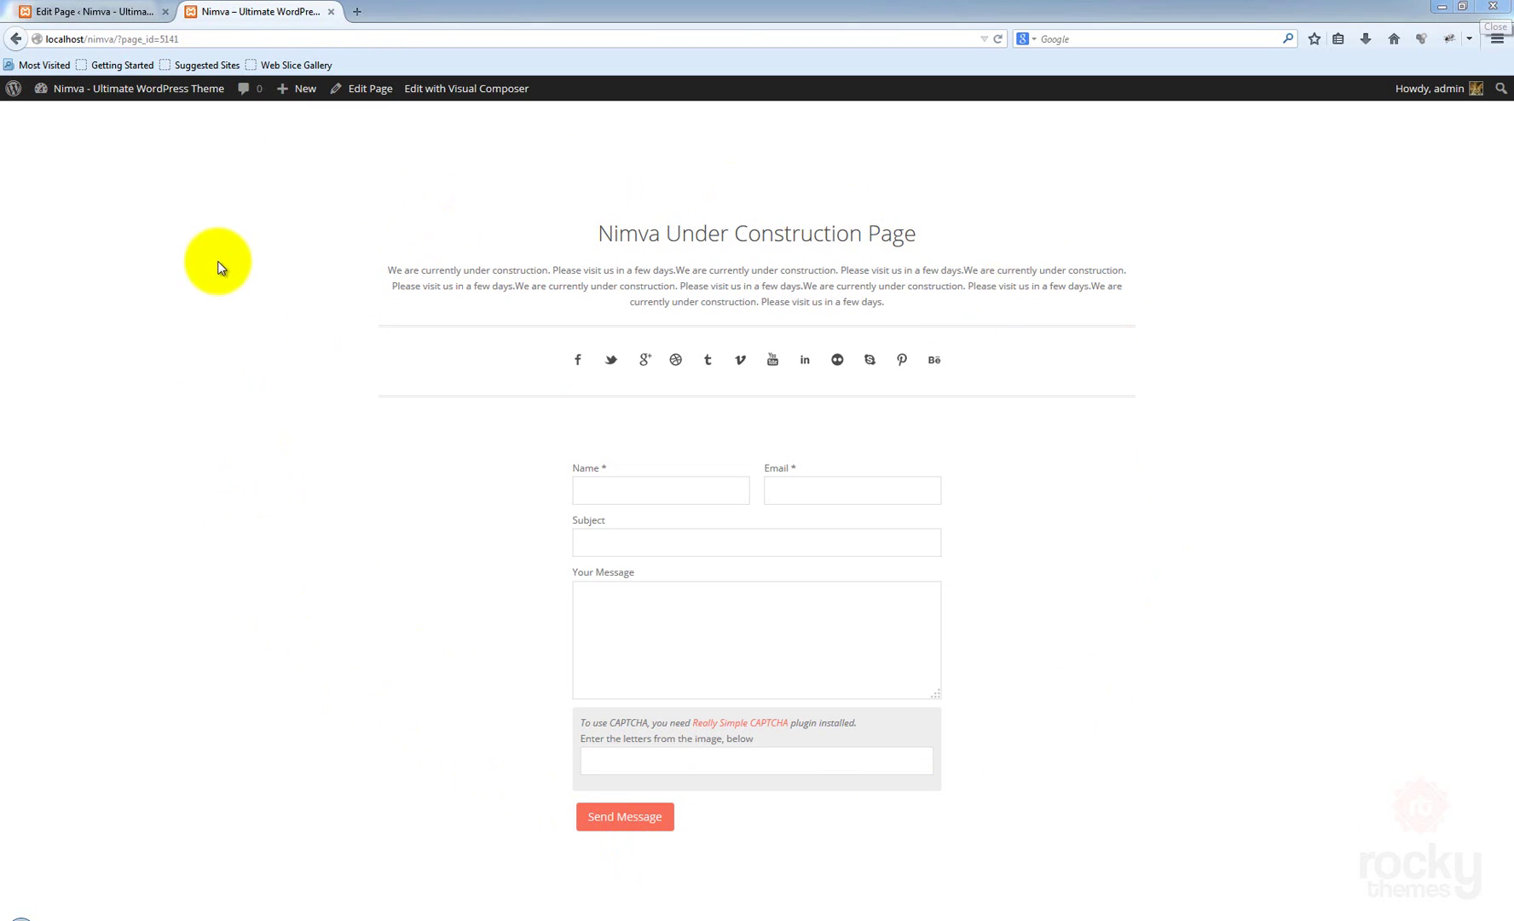
pyautogui.click(68, 12)
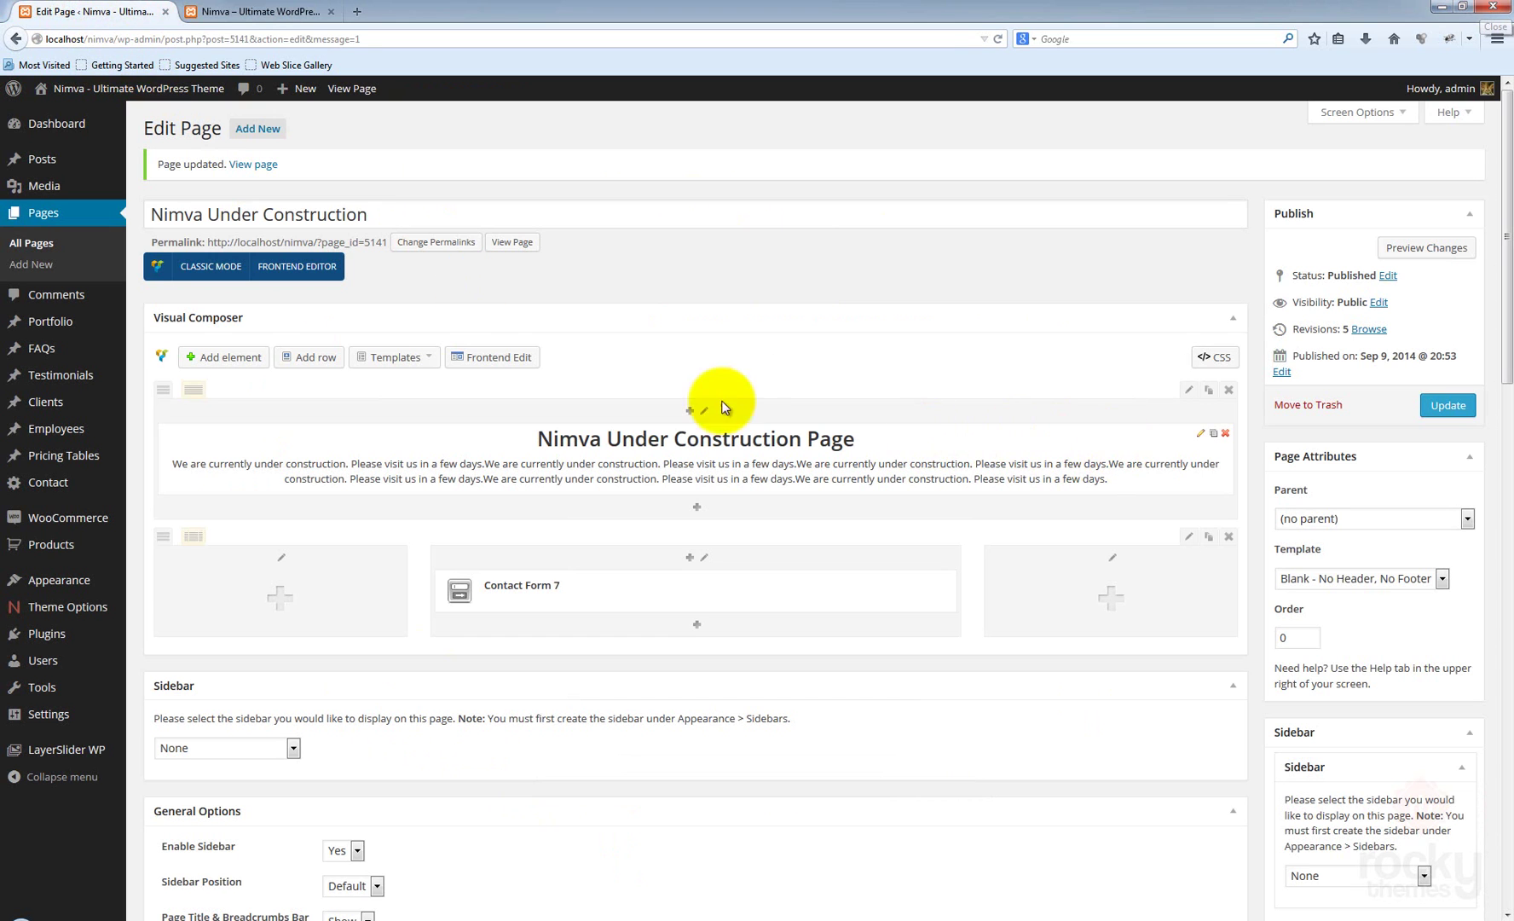
# - Set the page's custom background image to bg-img from the Media Library
pyautogui.click(998, 41)
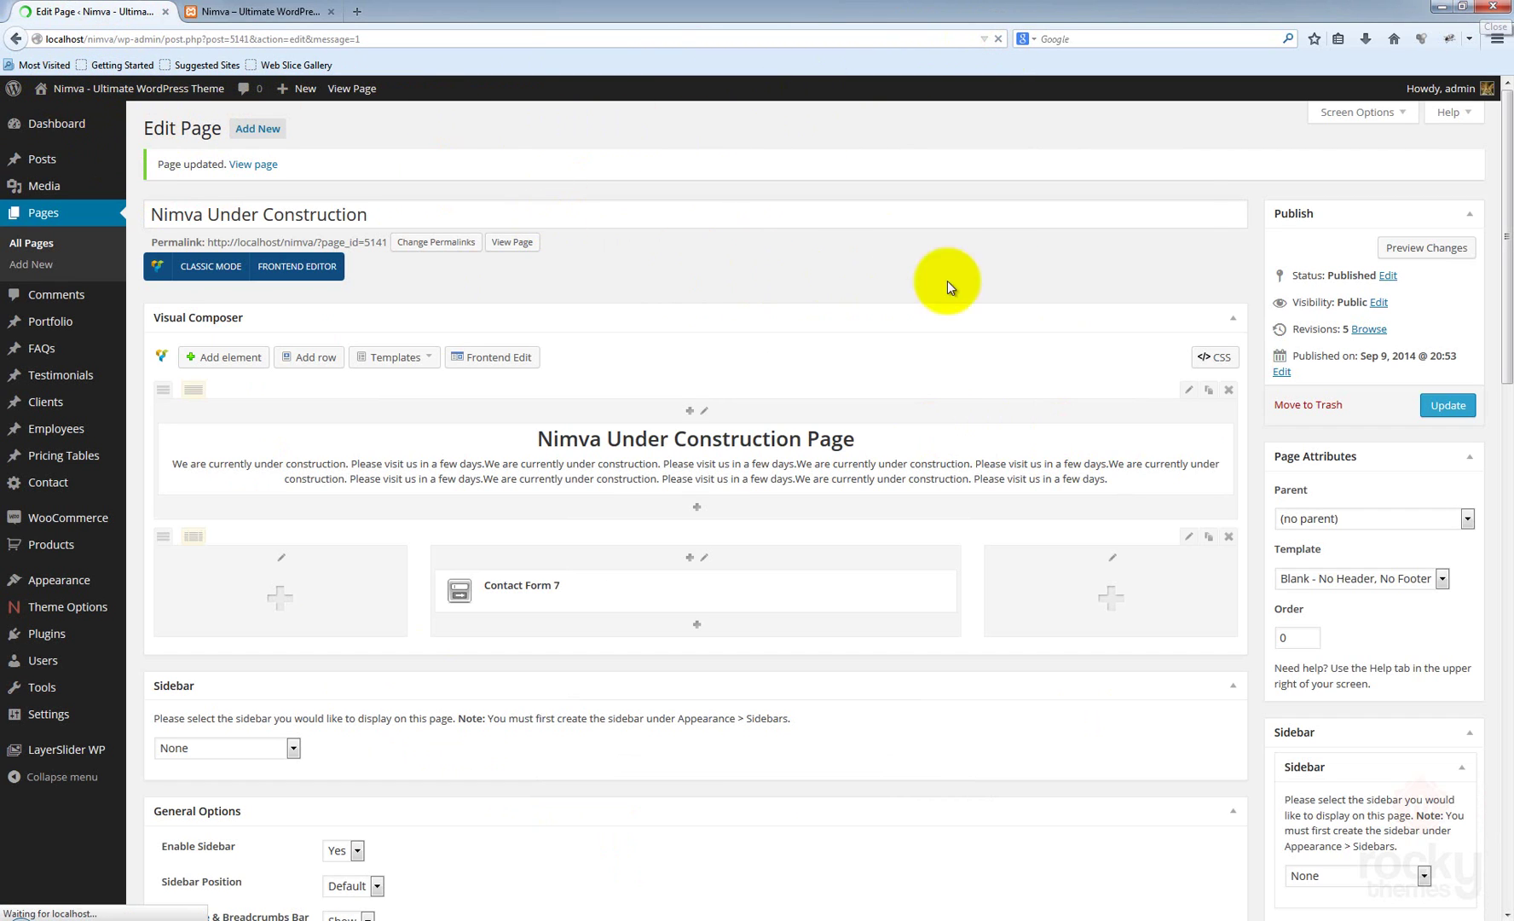
pyautogui.scroll(-6, 963, 336)
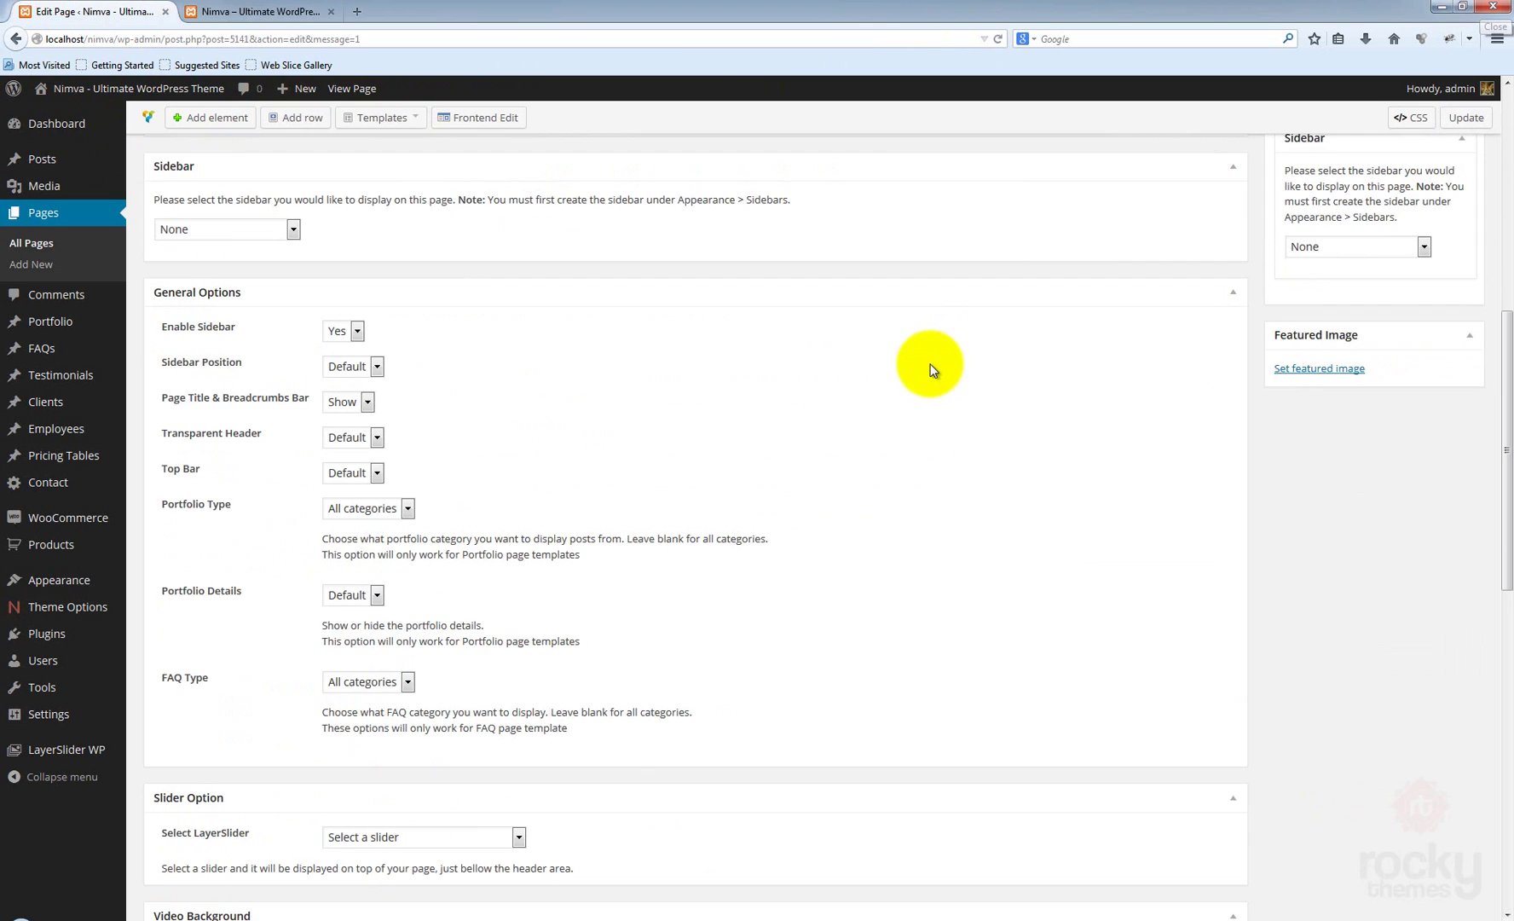
pyautogui.scroll(-5, 932, 369)
pyautogui.scroll(-10, 826, 413)
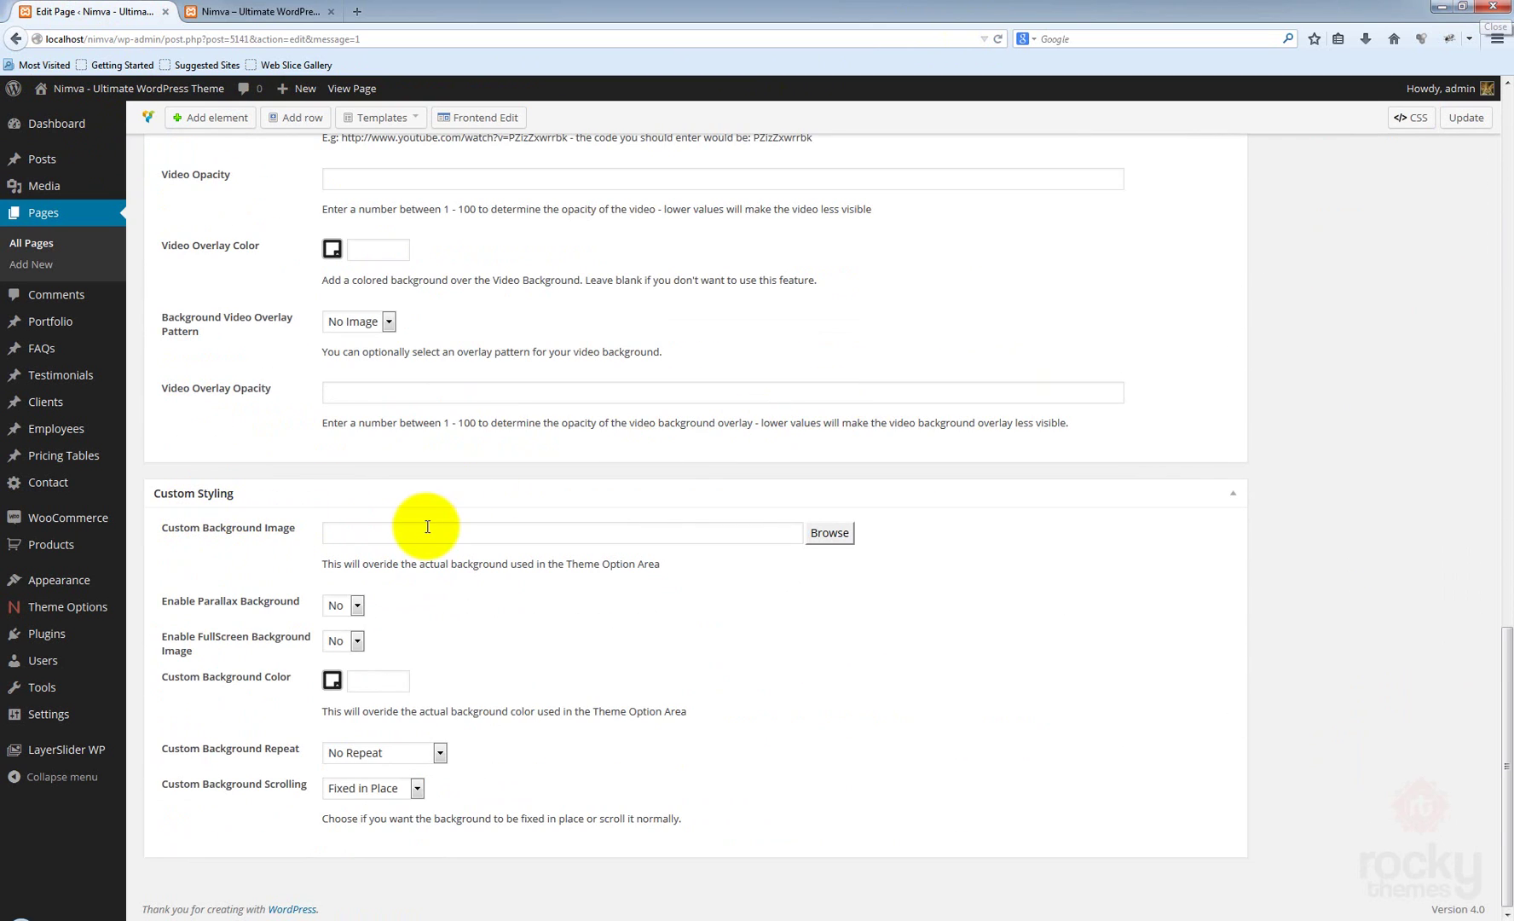
pyautogui.click(352, 534)
pyautogui.click(826, 535)
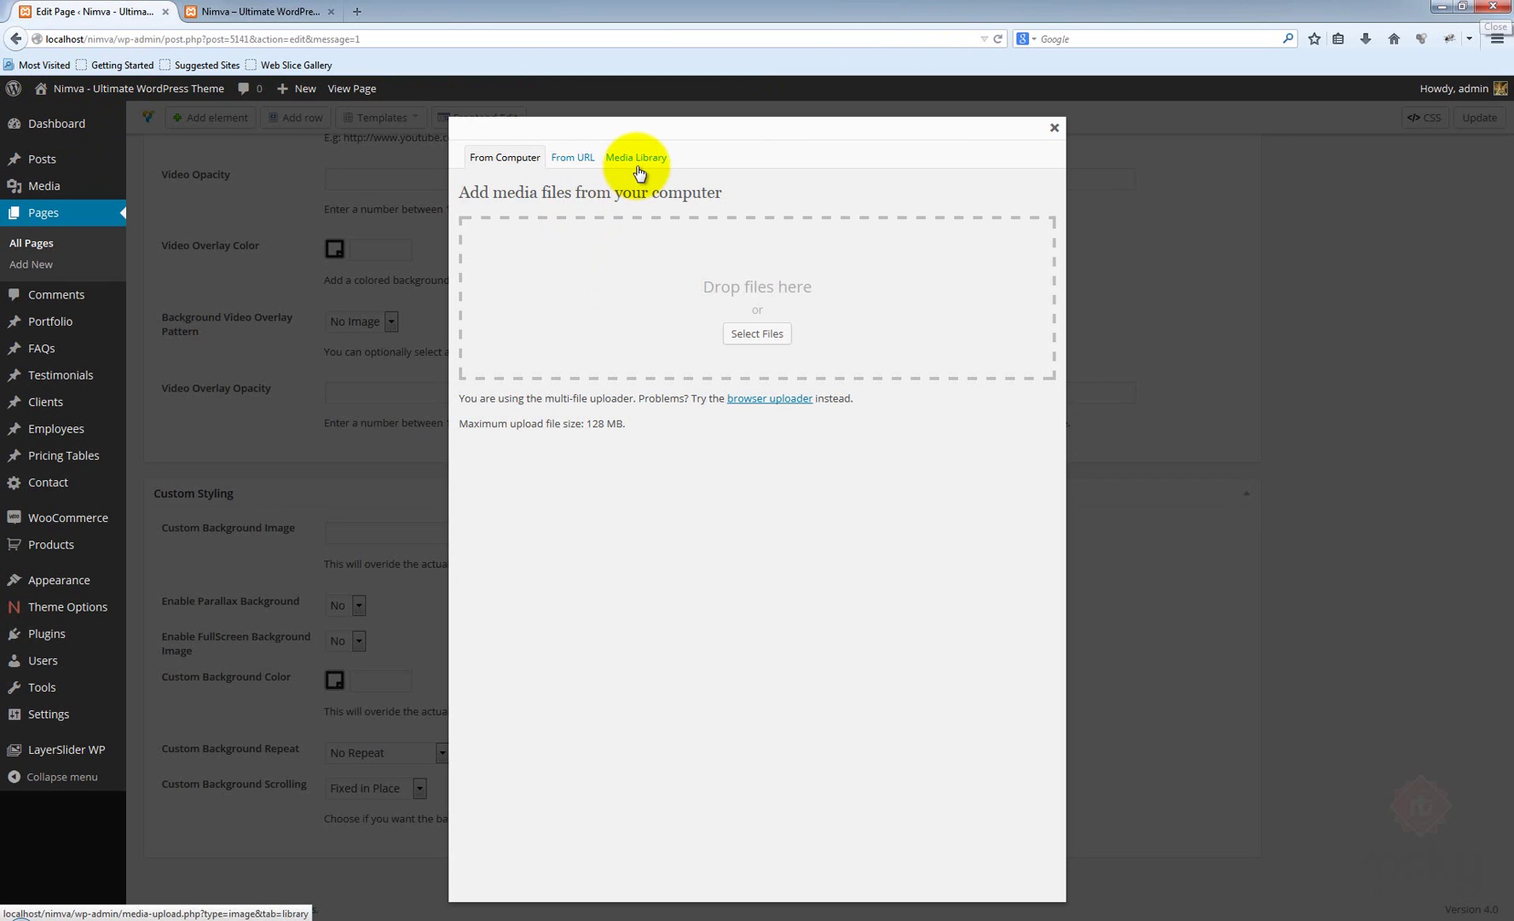
pyautogui.click(636, 160)
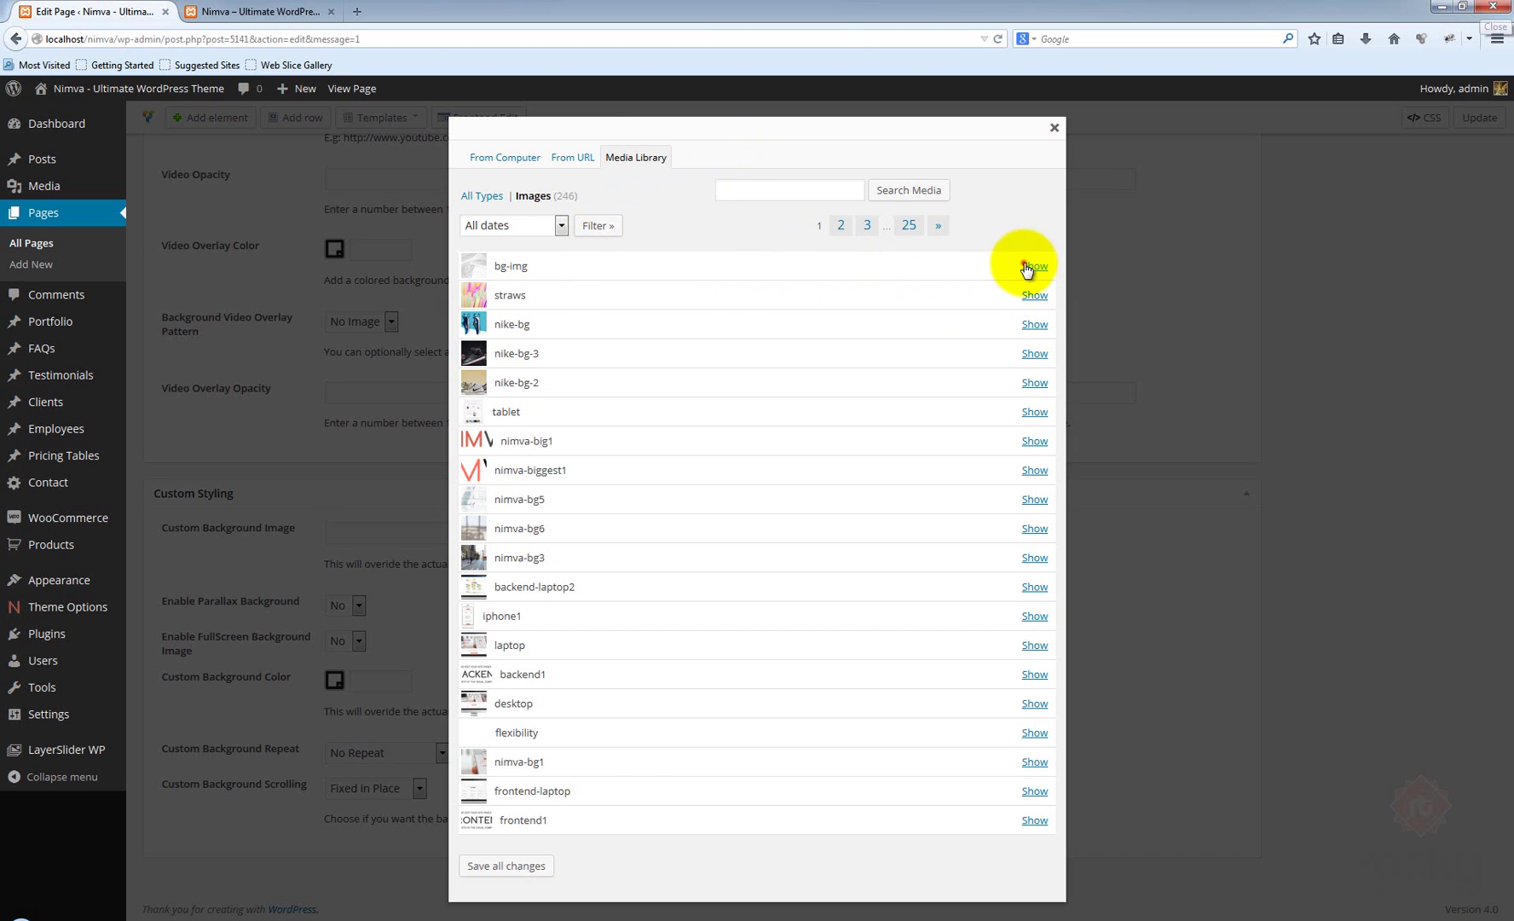
pyautogui.click(1035, 266)
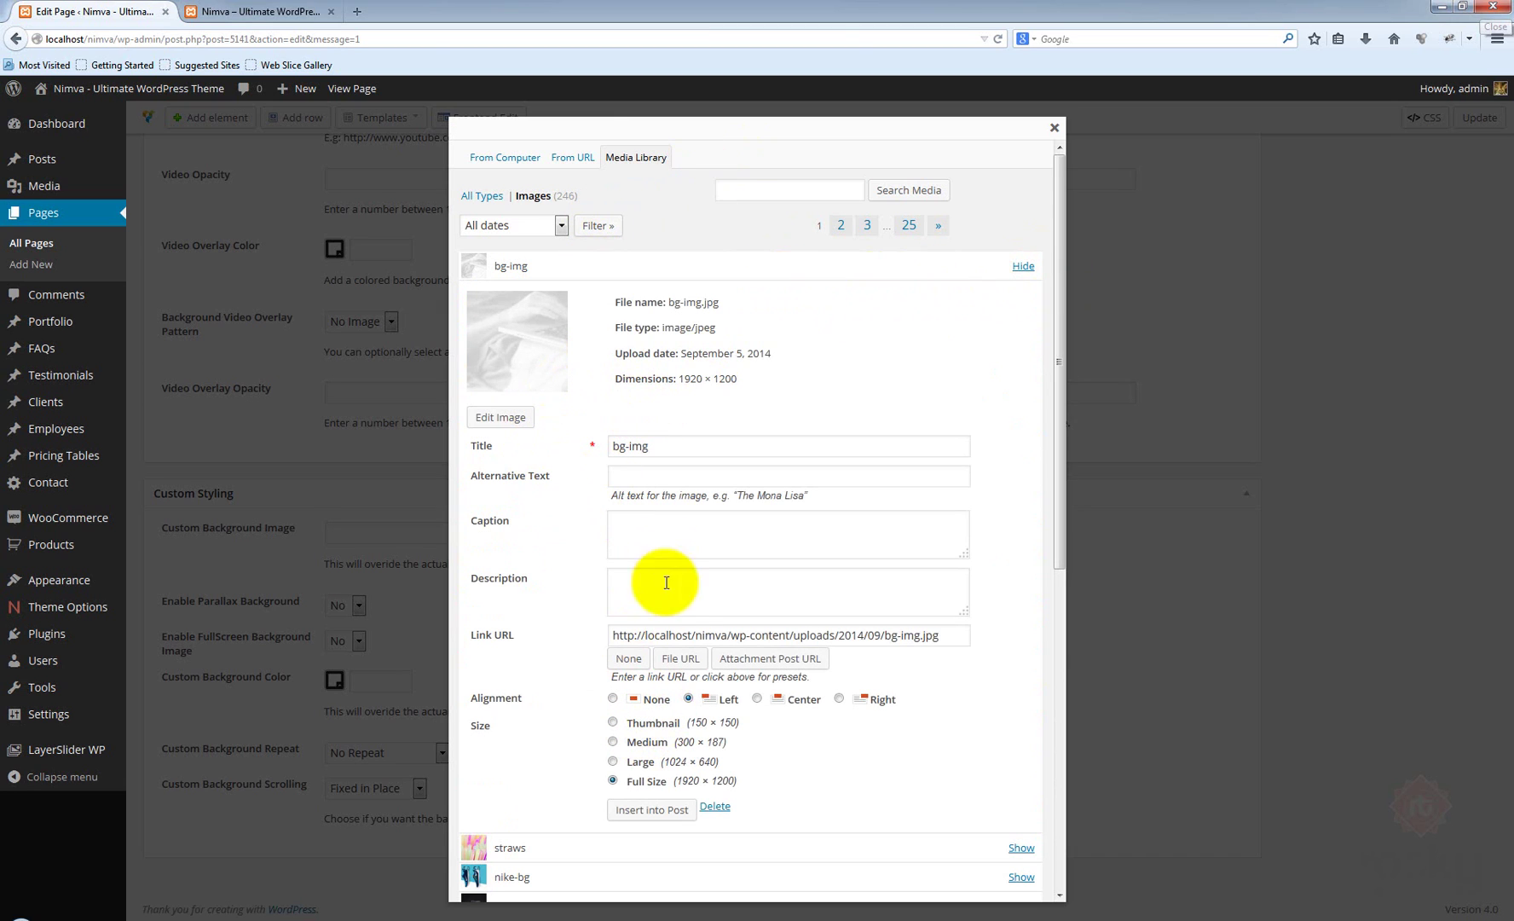
pyautogui.click(653, 810)
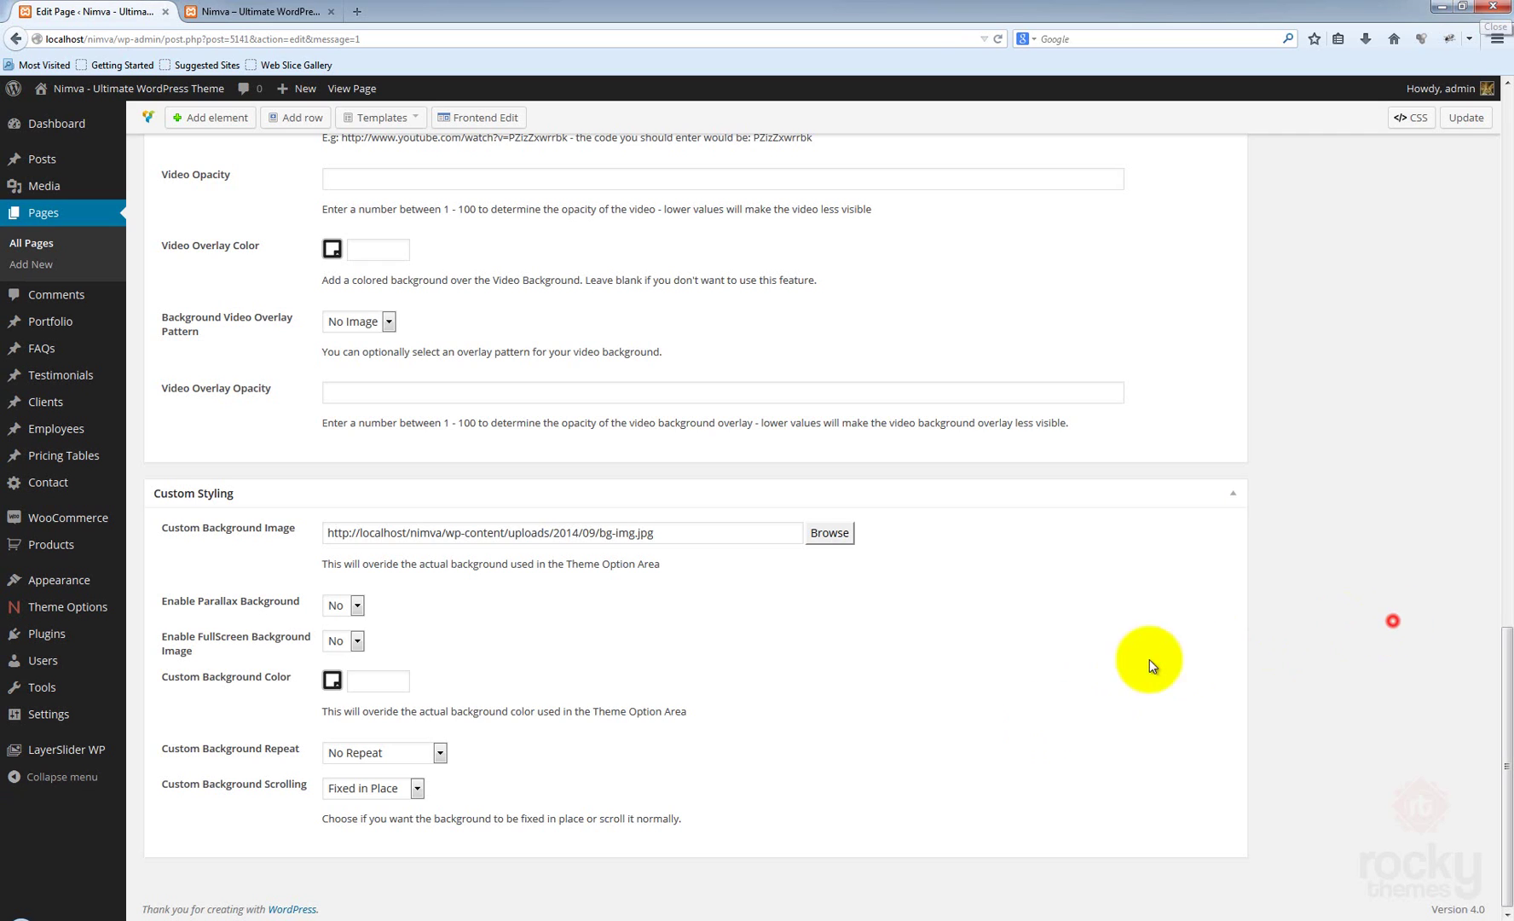
# - Set Enable FullScreen Background Image to Yes and update the page
pyautogui.click(356, 641)
pyautogui.click(339, 675)
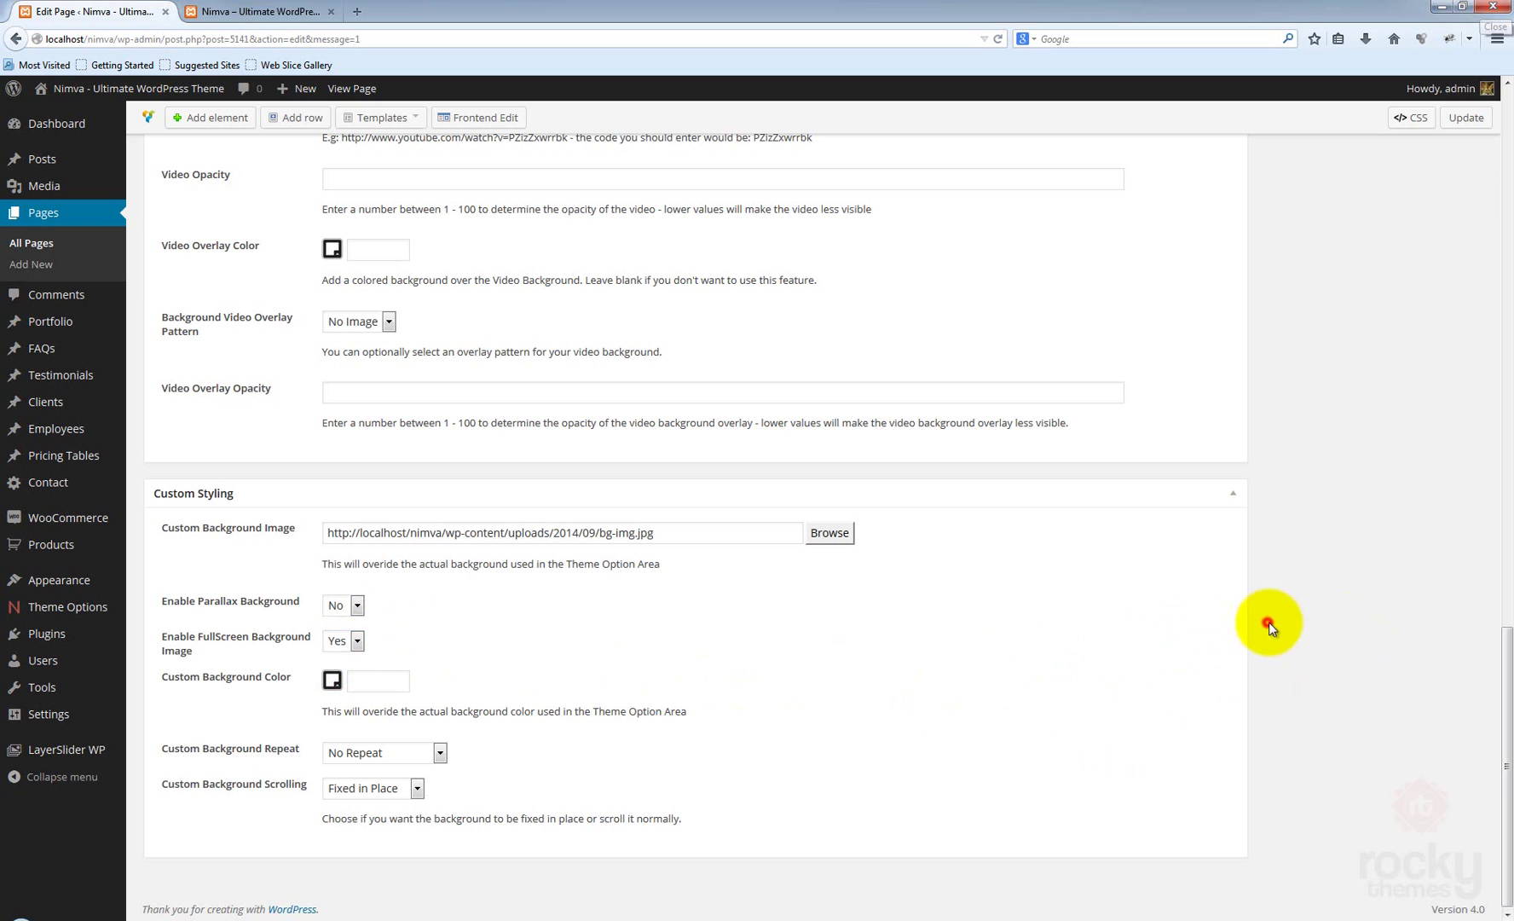
pyautogui.scroll(20, 1322, 633)
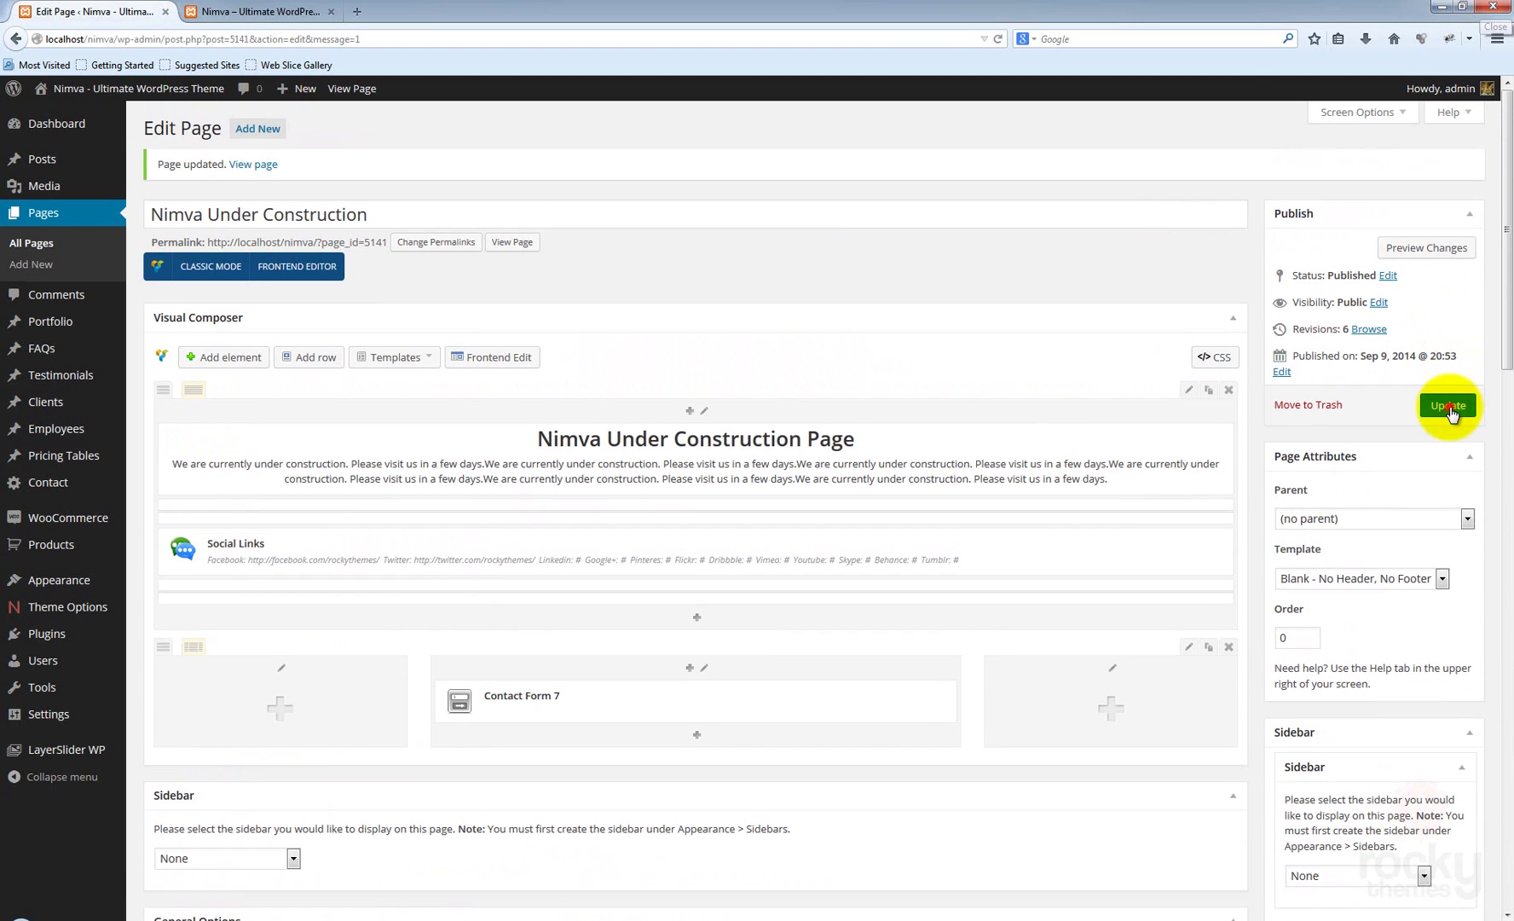
pyautogui.click(1448, 406)
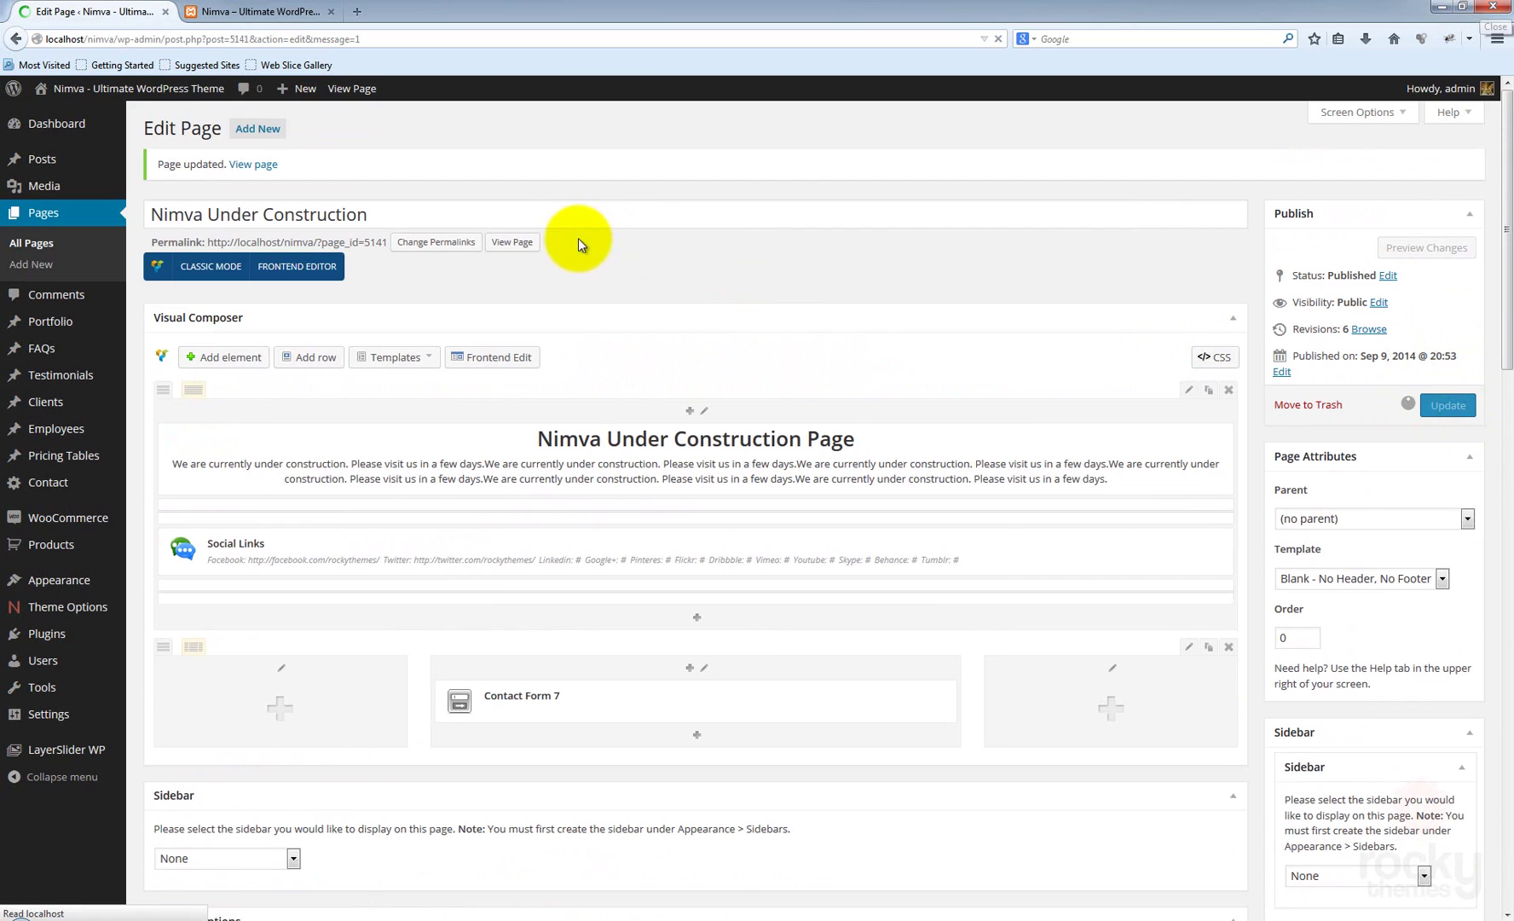
# - Reload the live page to see the full-screen grey laptop background photo
pyautogui.click(234, 15)
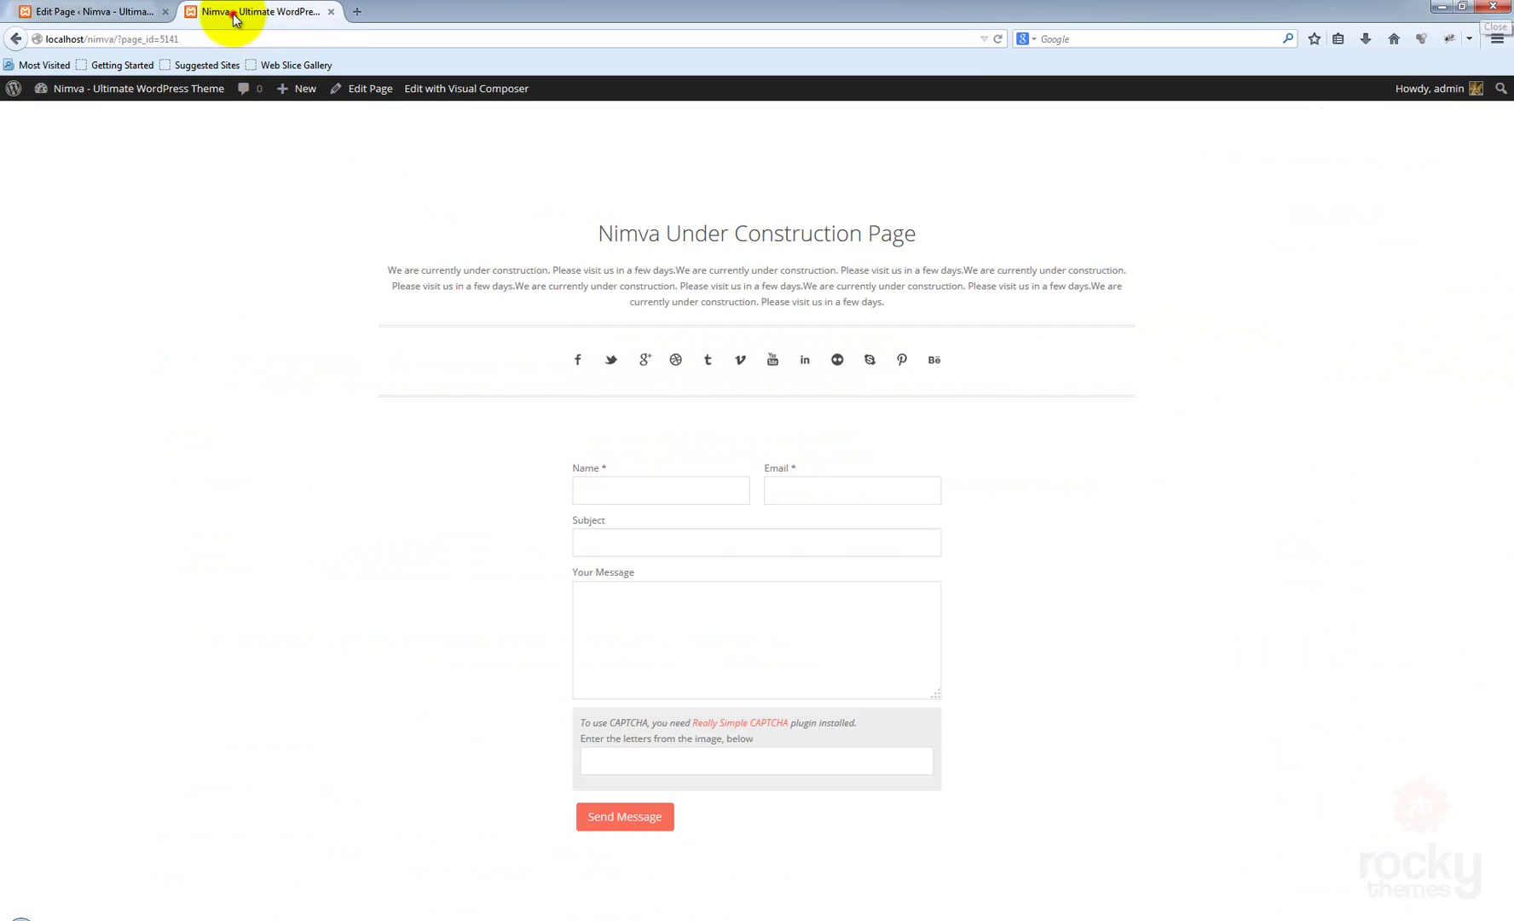
pyautogui.click(996, 40)
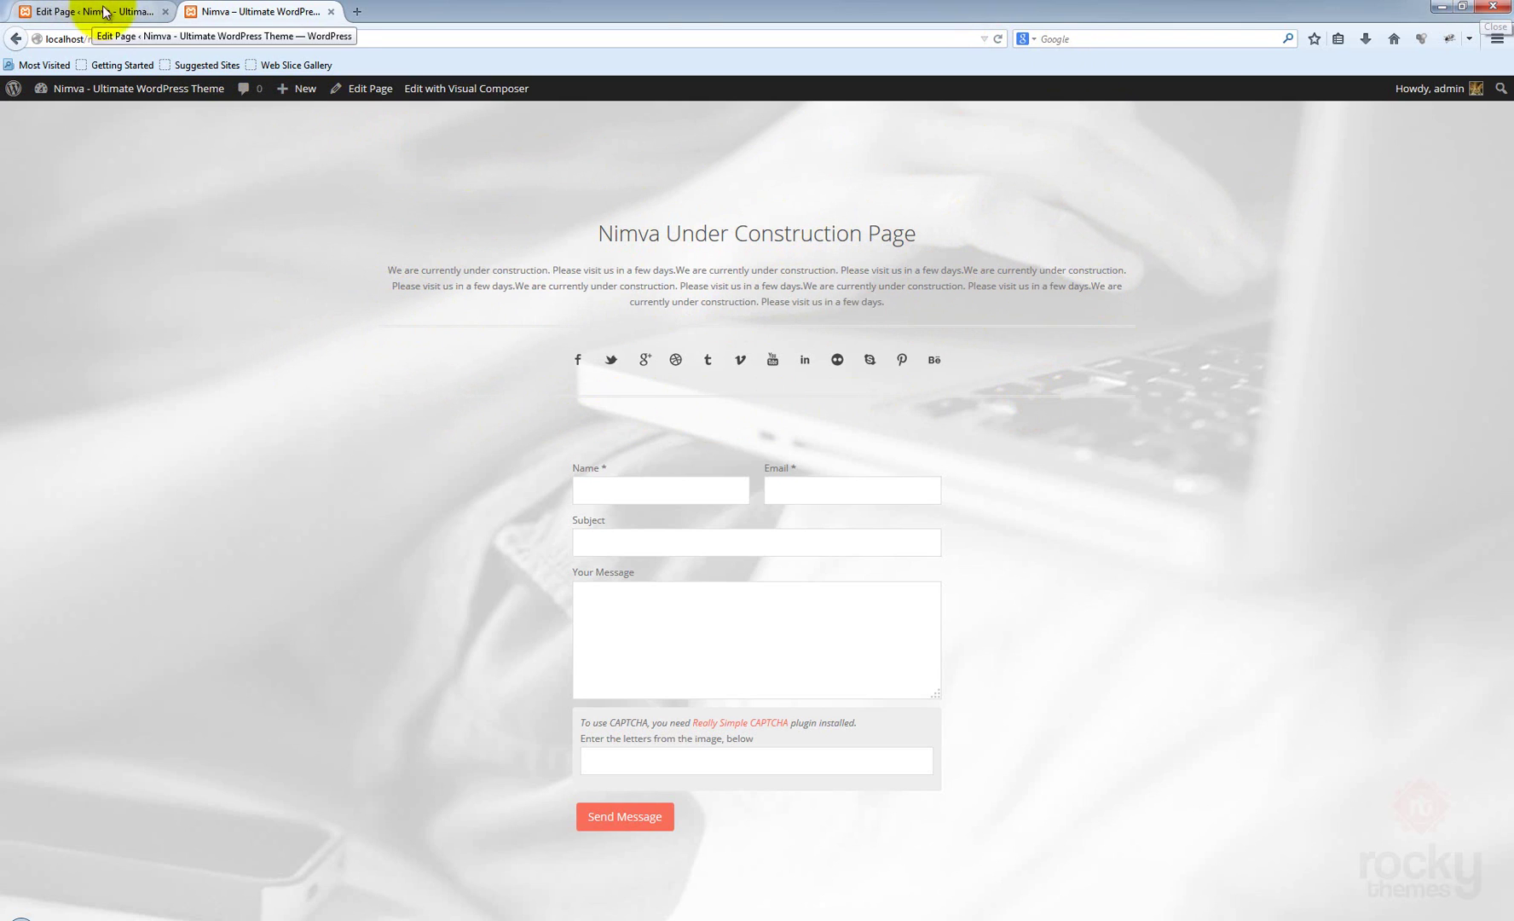
# - Open the page in Visual Composer and save the double separator with a dark grey divider colour
pyautogui.click(441, 90)
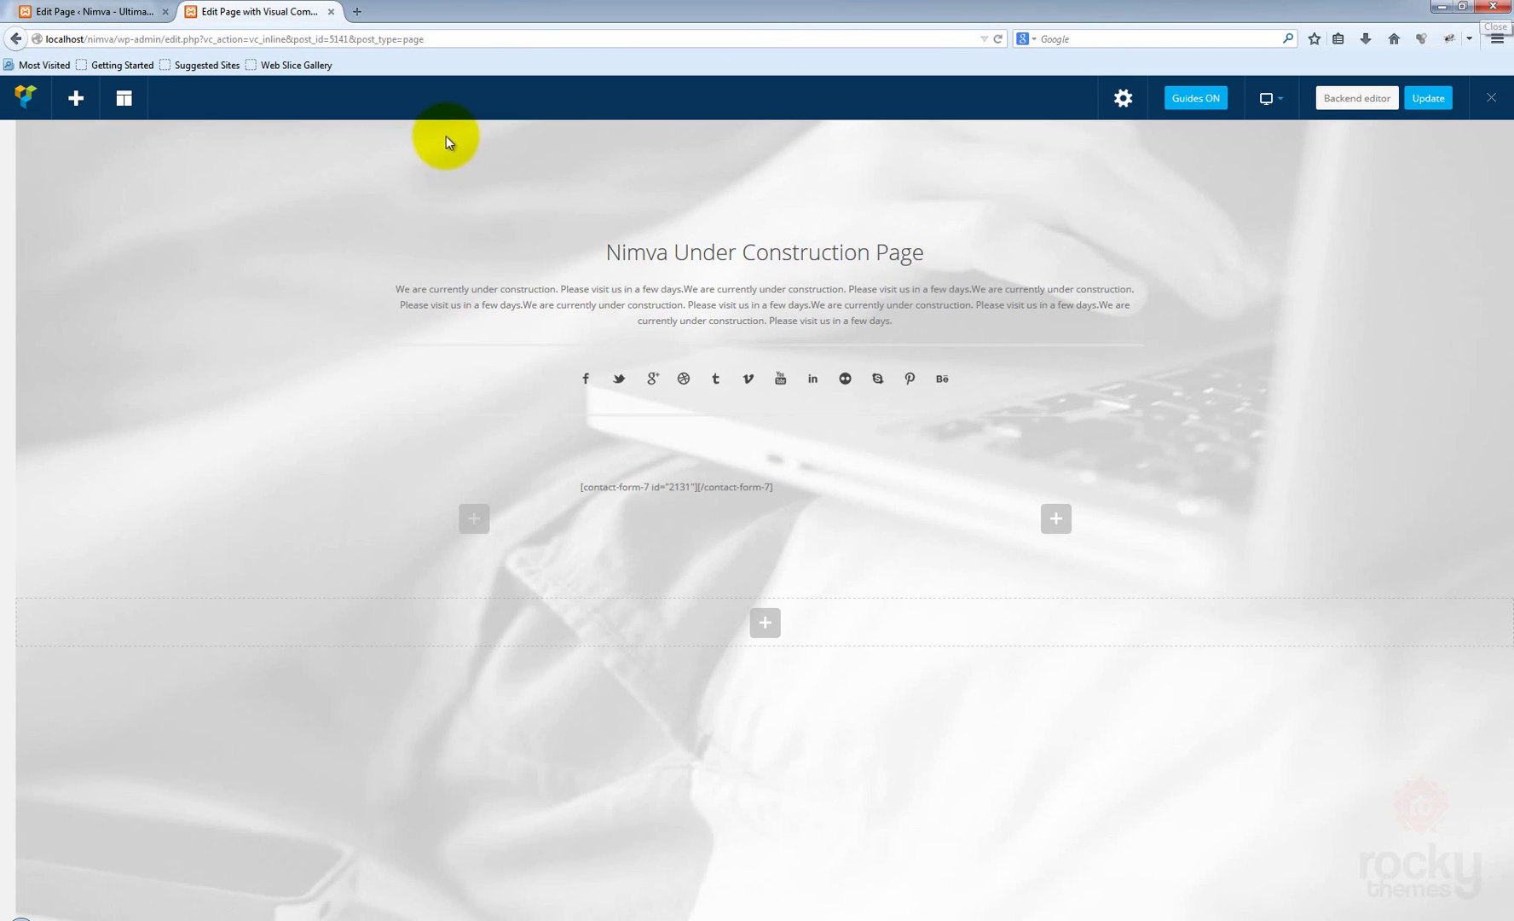
pyautogui.moveTo(862, 353)
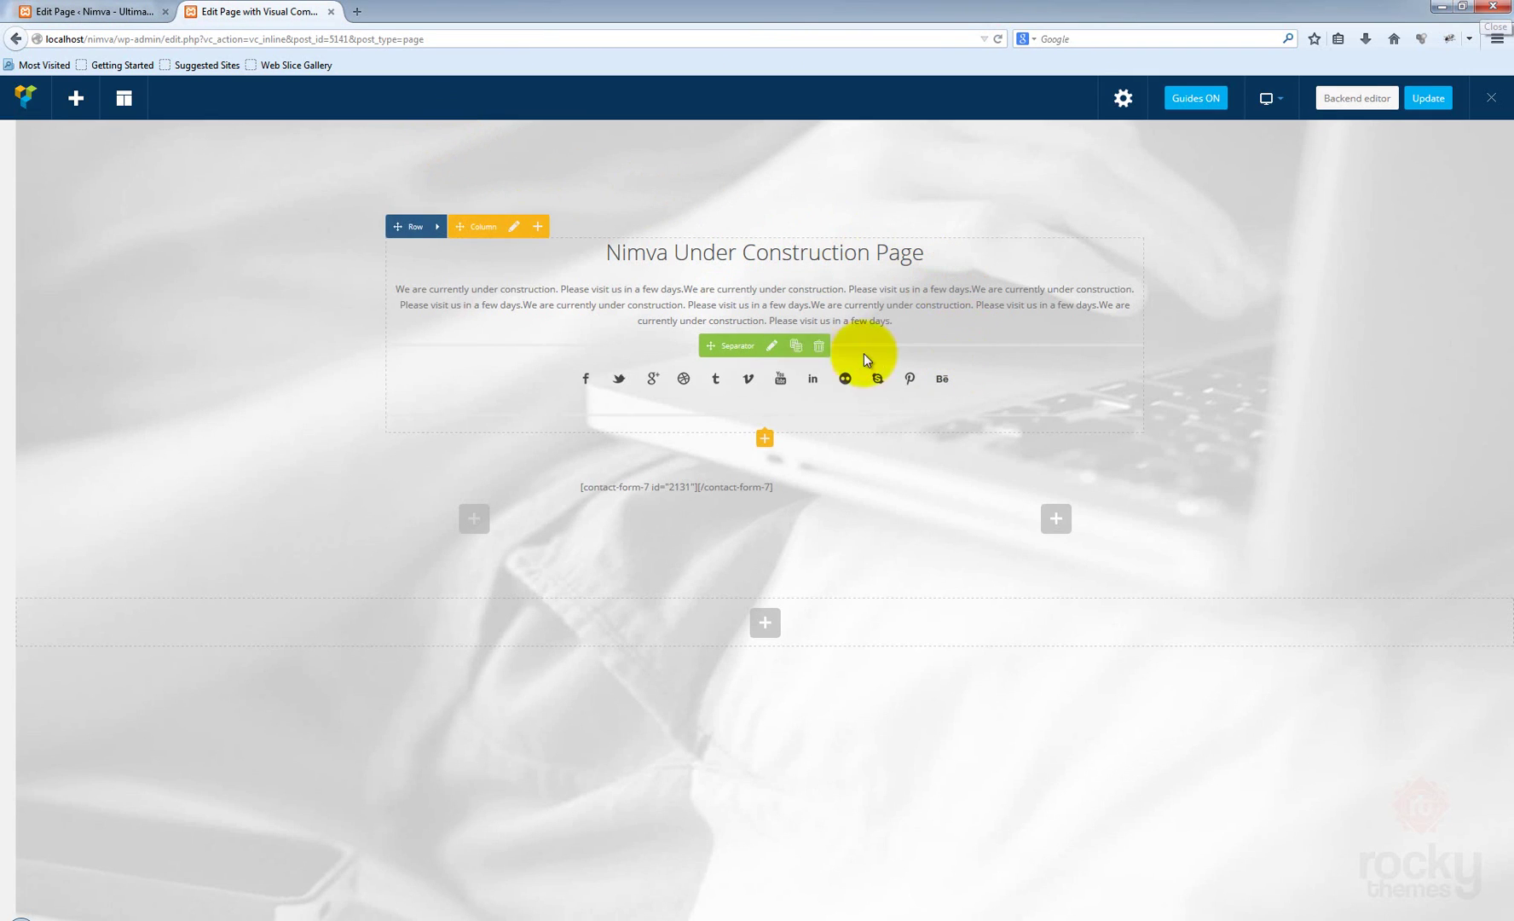
pyautogui.click(771, 352)
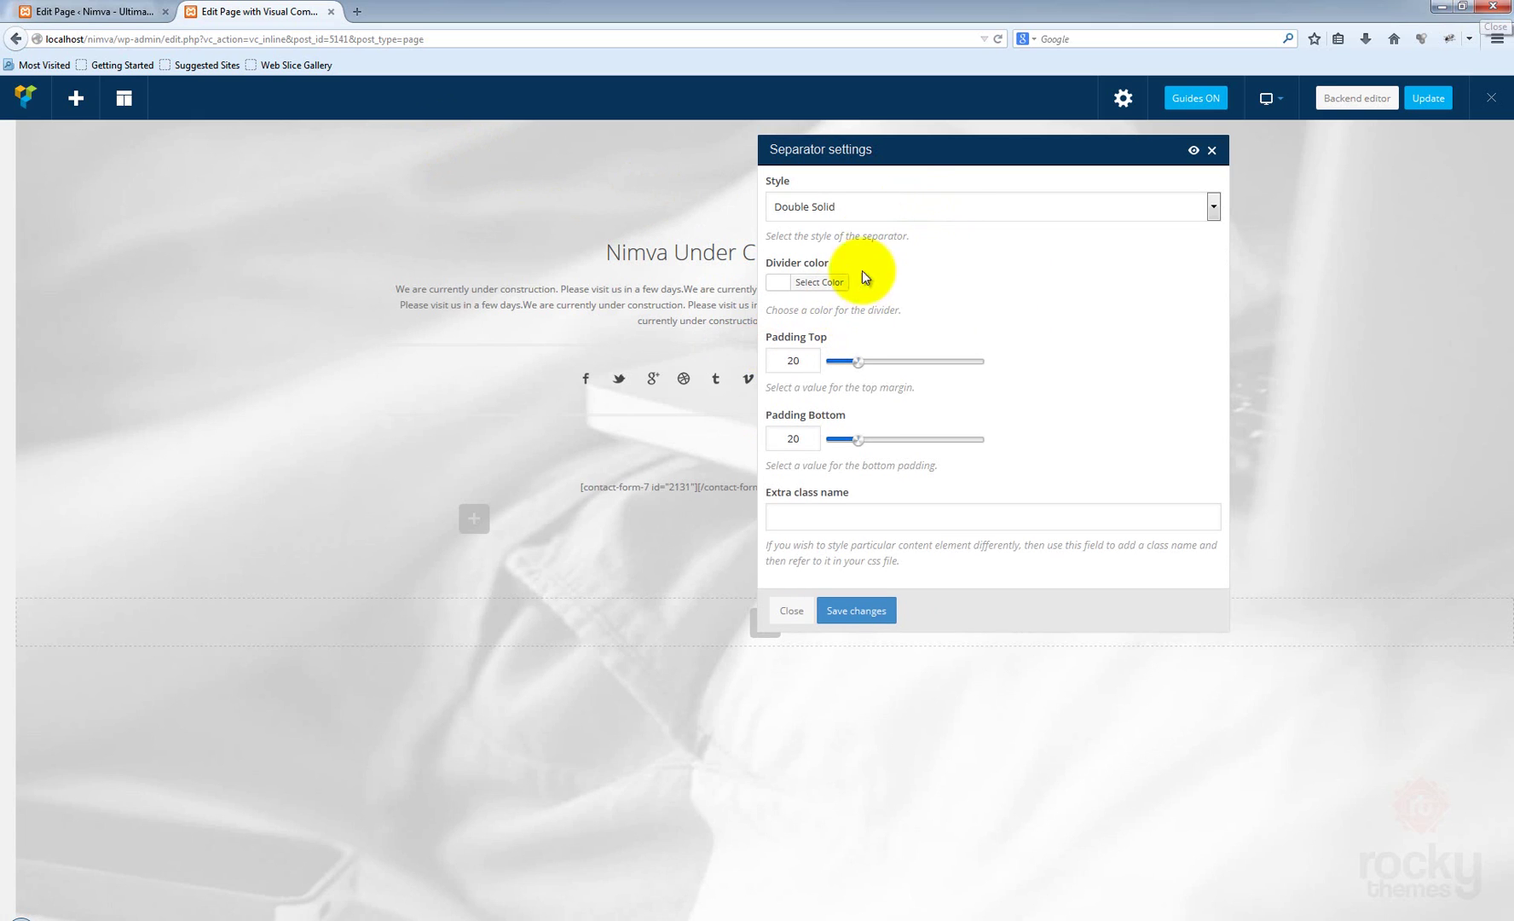
pyautogui.moveTo(904, 161); pyautogui.dragTo(1141, 171)
pyautogui.click(1066, 292)
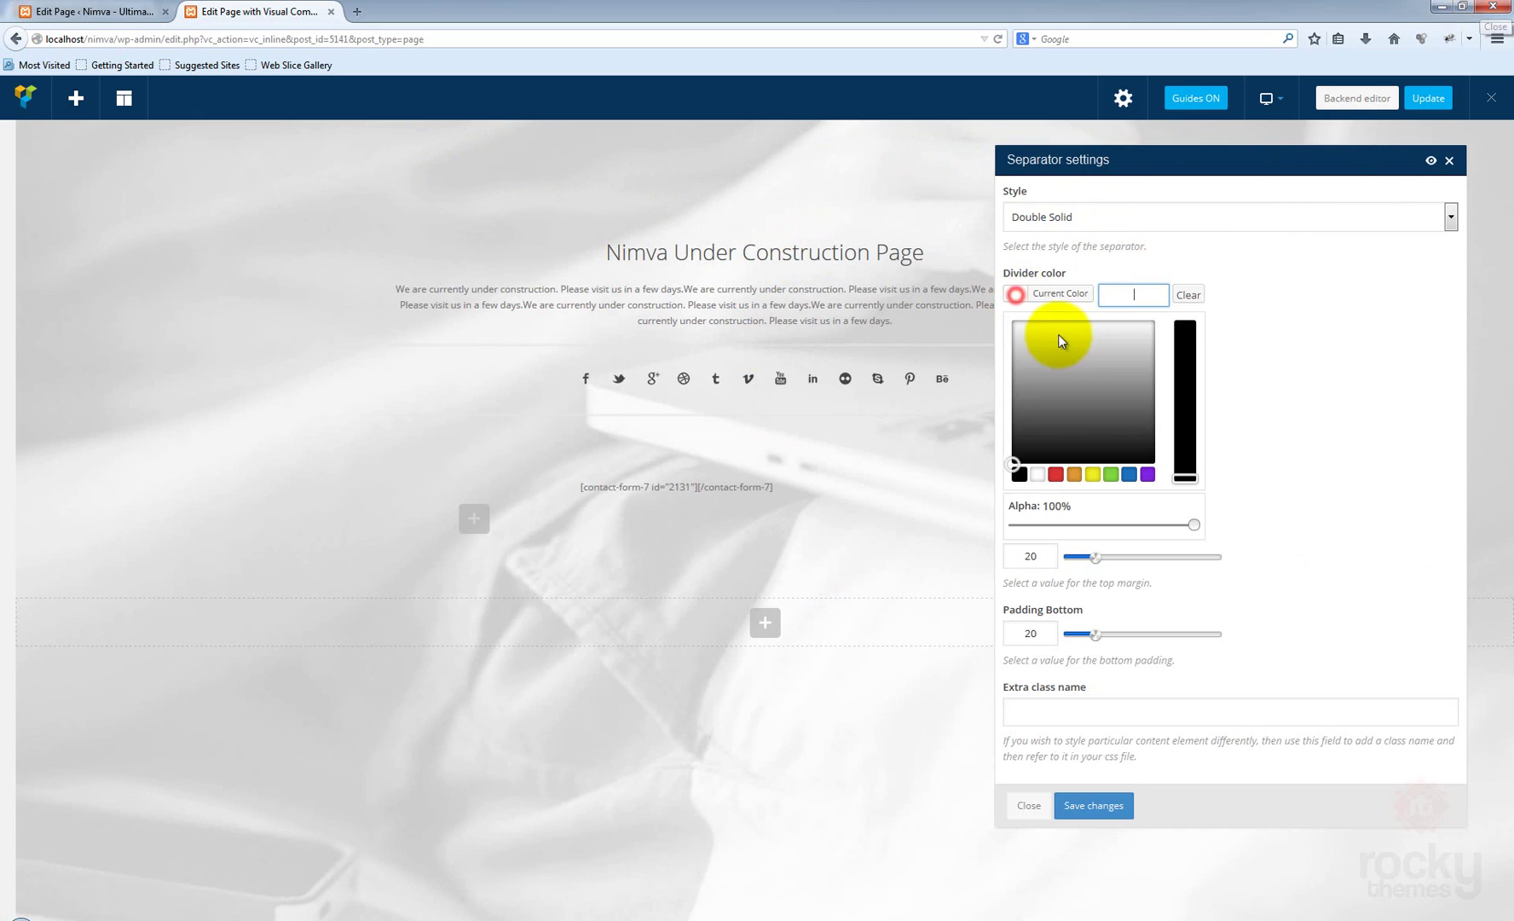
pyautogui.click(1027, 405)
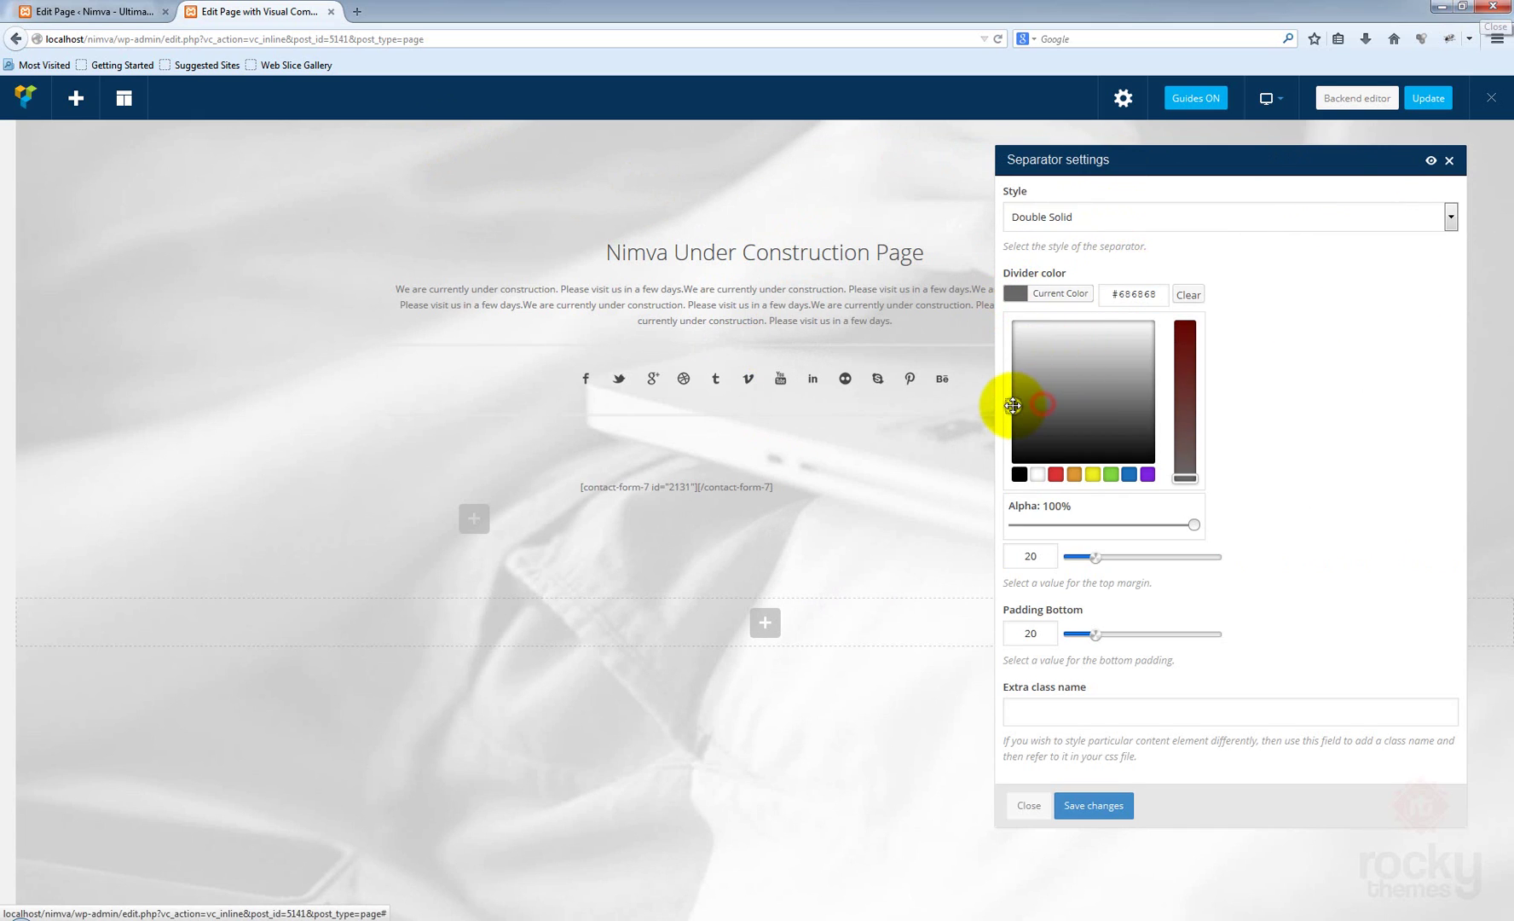
pyautogui.click(1092, 806)
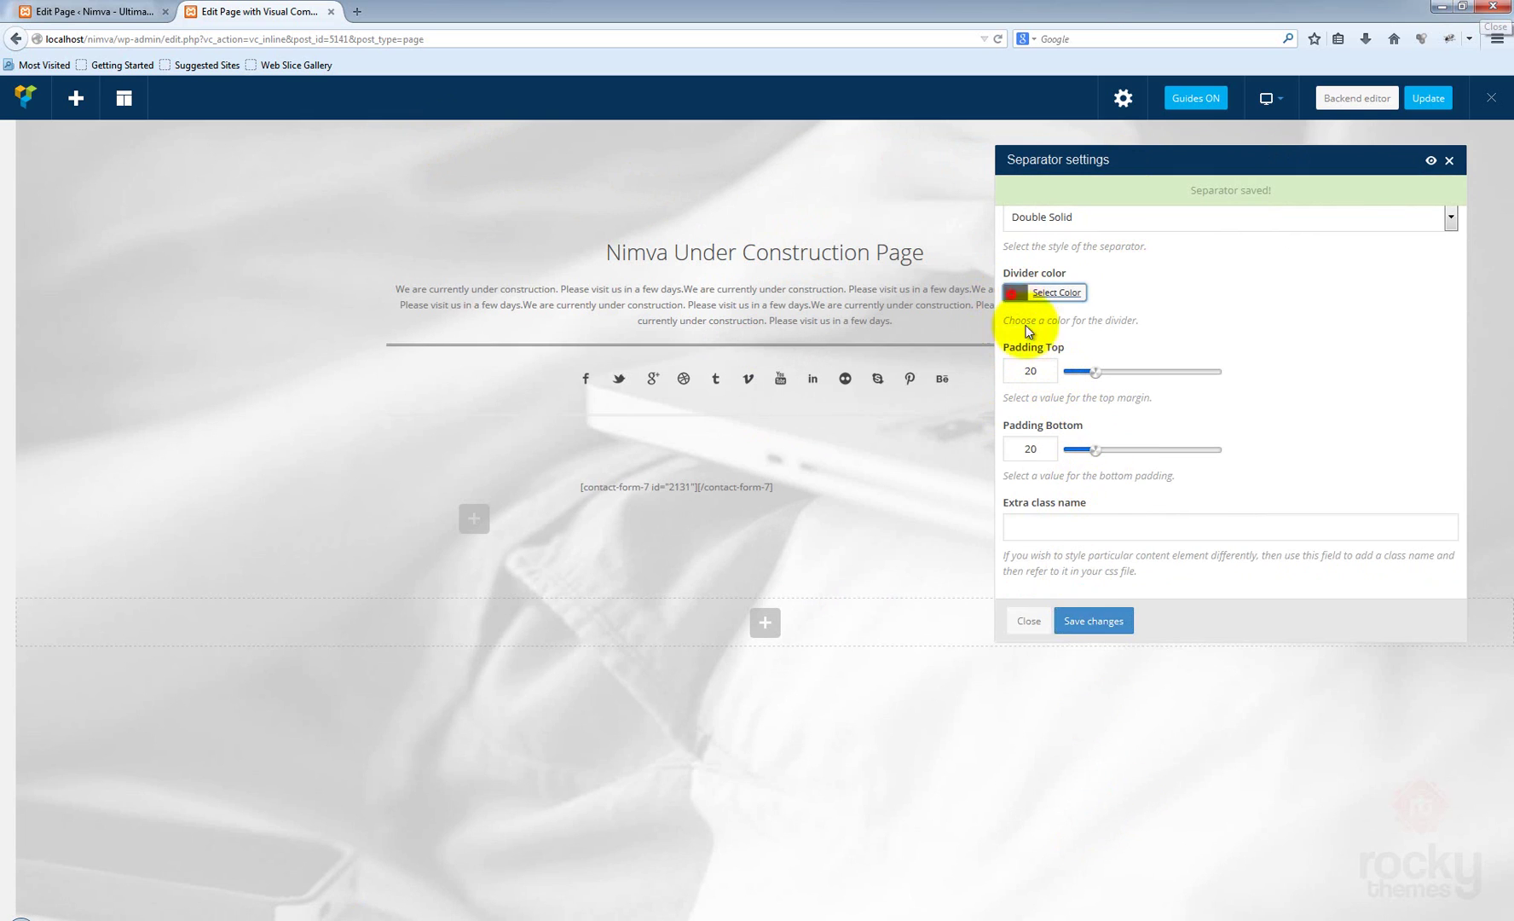
# - Lighten the separator's divider colour to #bababa, save, and close the settings
pyautogui.click(1049, 292)
pyautogui.moveTo(1007, 409); pyautogui.dragTo(1009, 359)
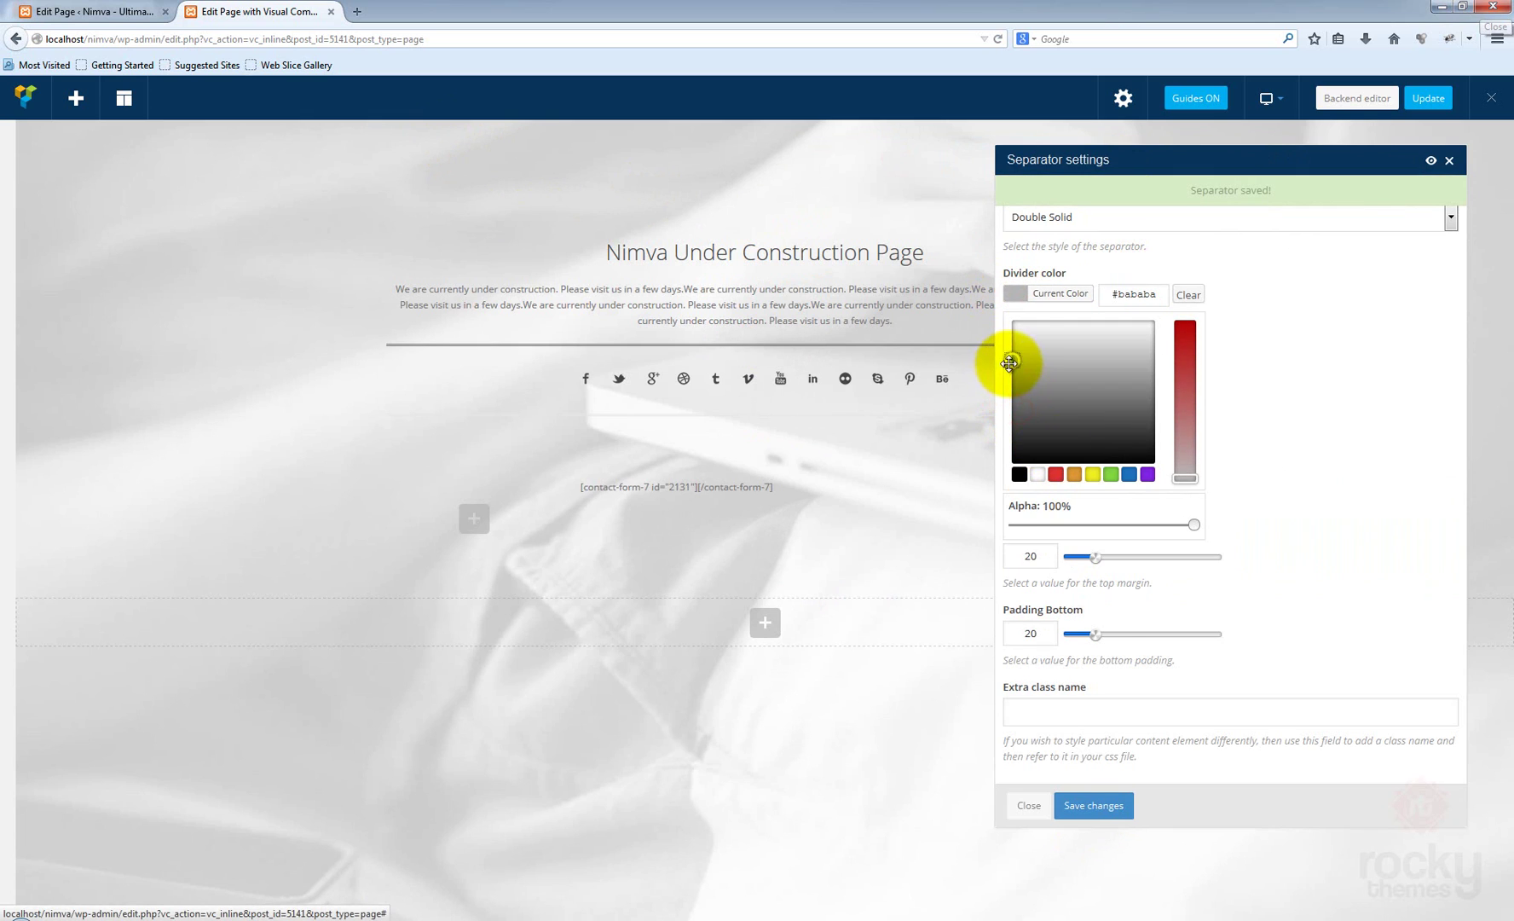
pyautogui.click(1108, 805)
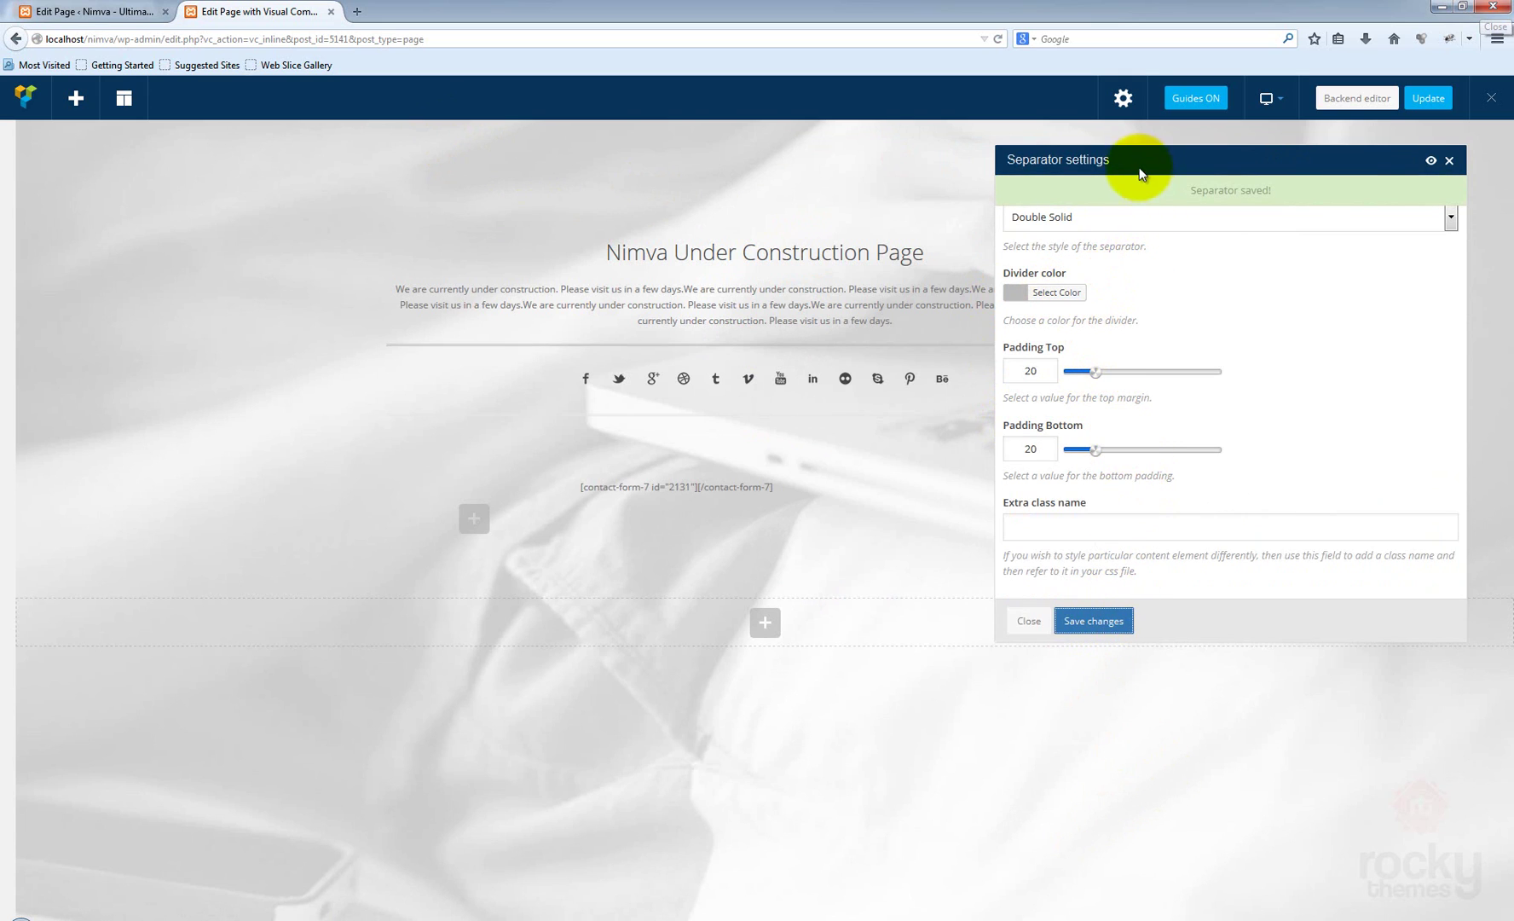
pyautogui.moveTo(1139, 170); pyautogui.dragTo(1118, 258)
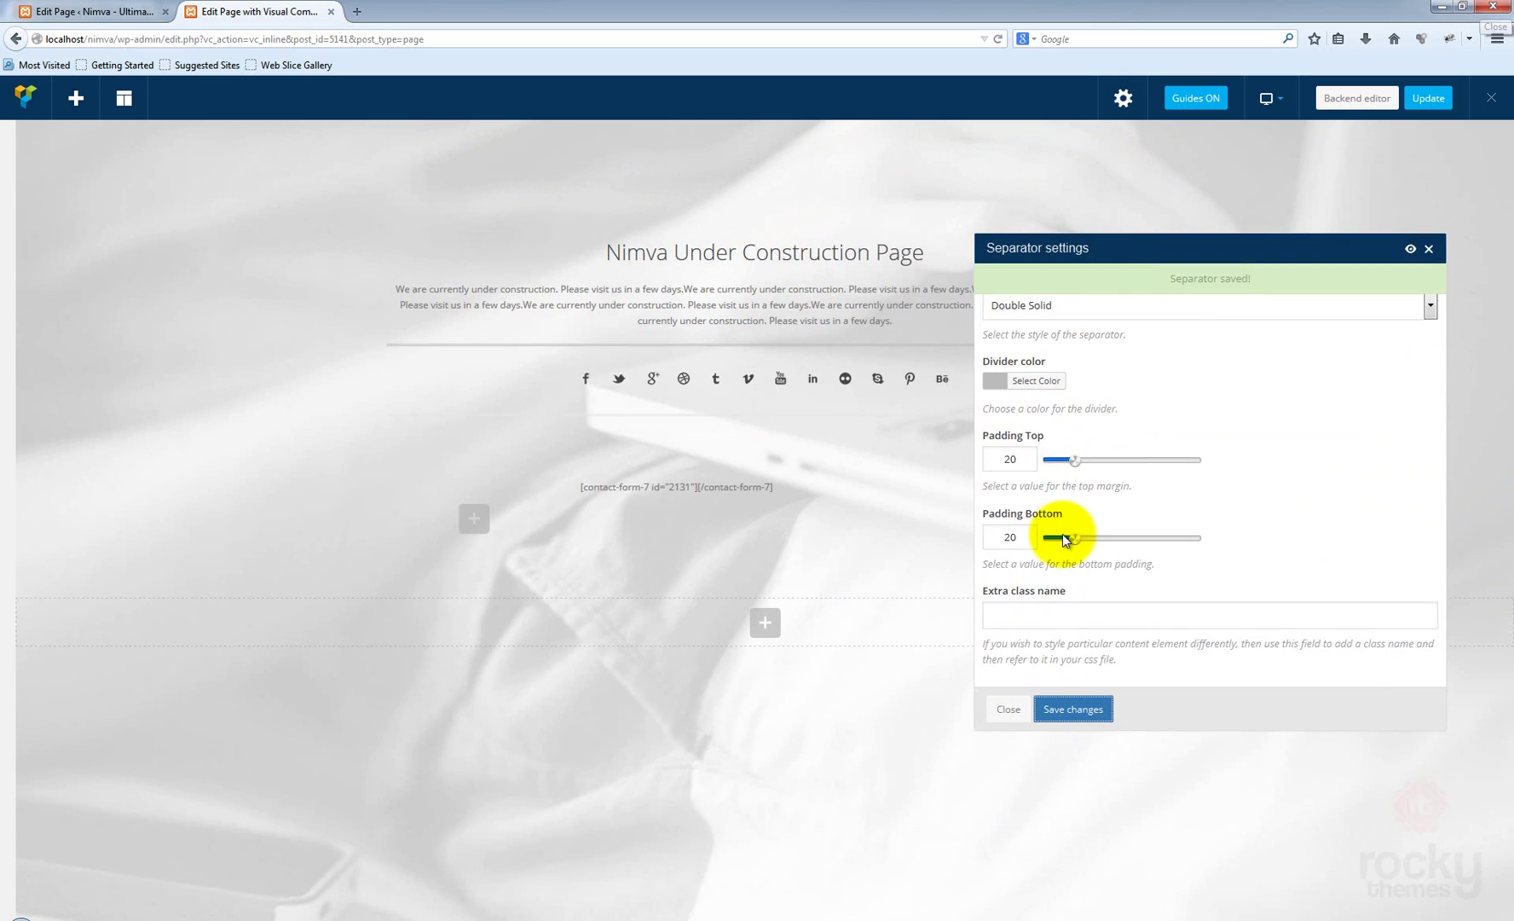
pyautogui.click(993, 380)
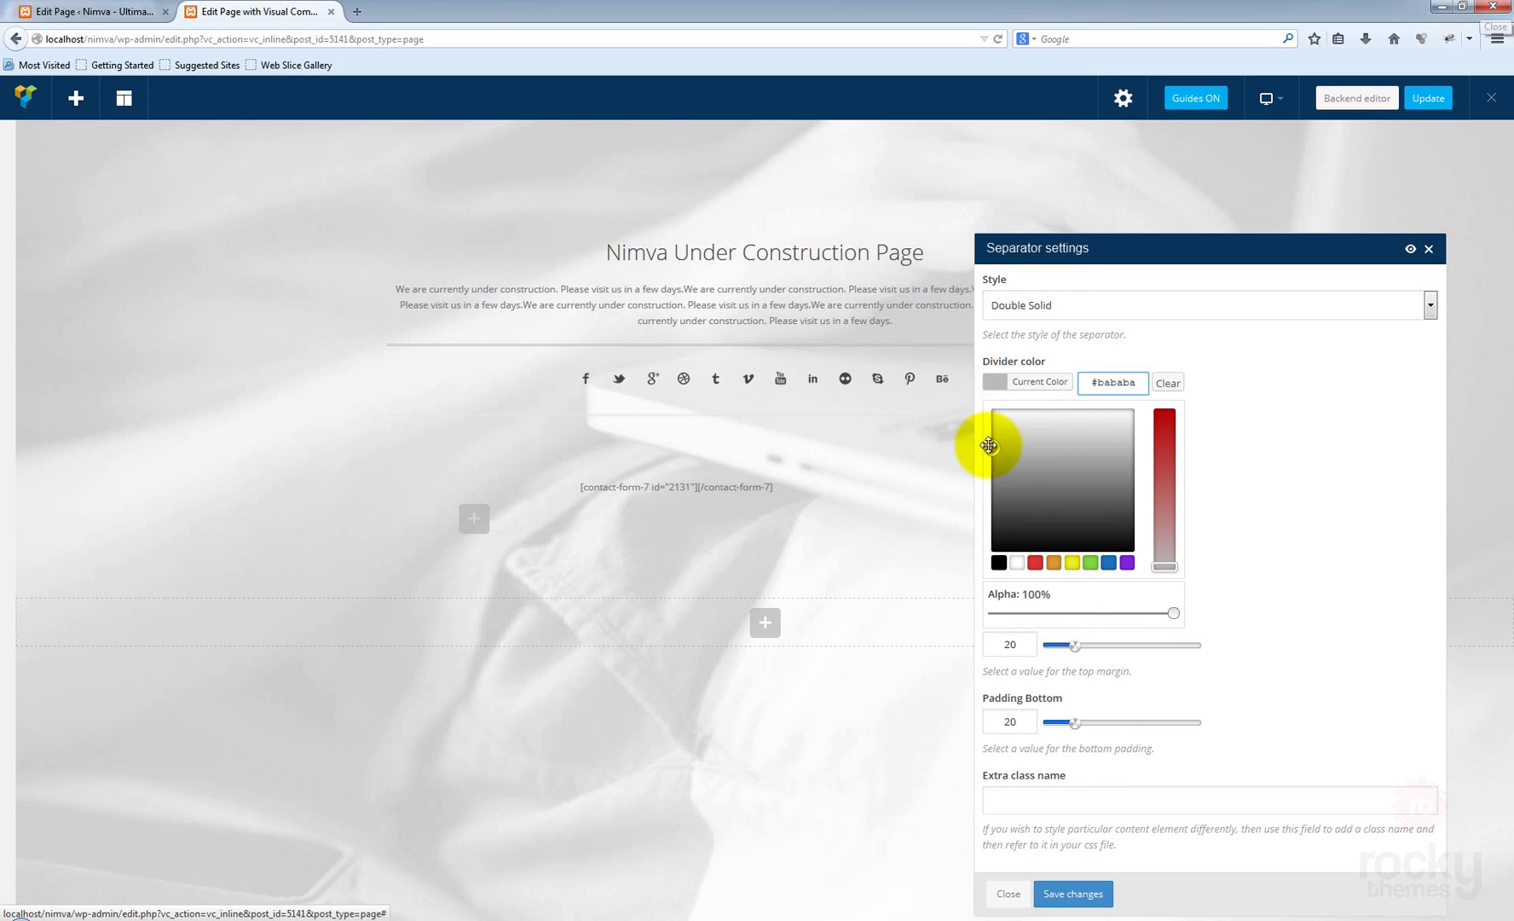
pyautogui.click(1063, 894)
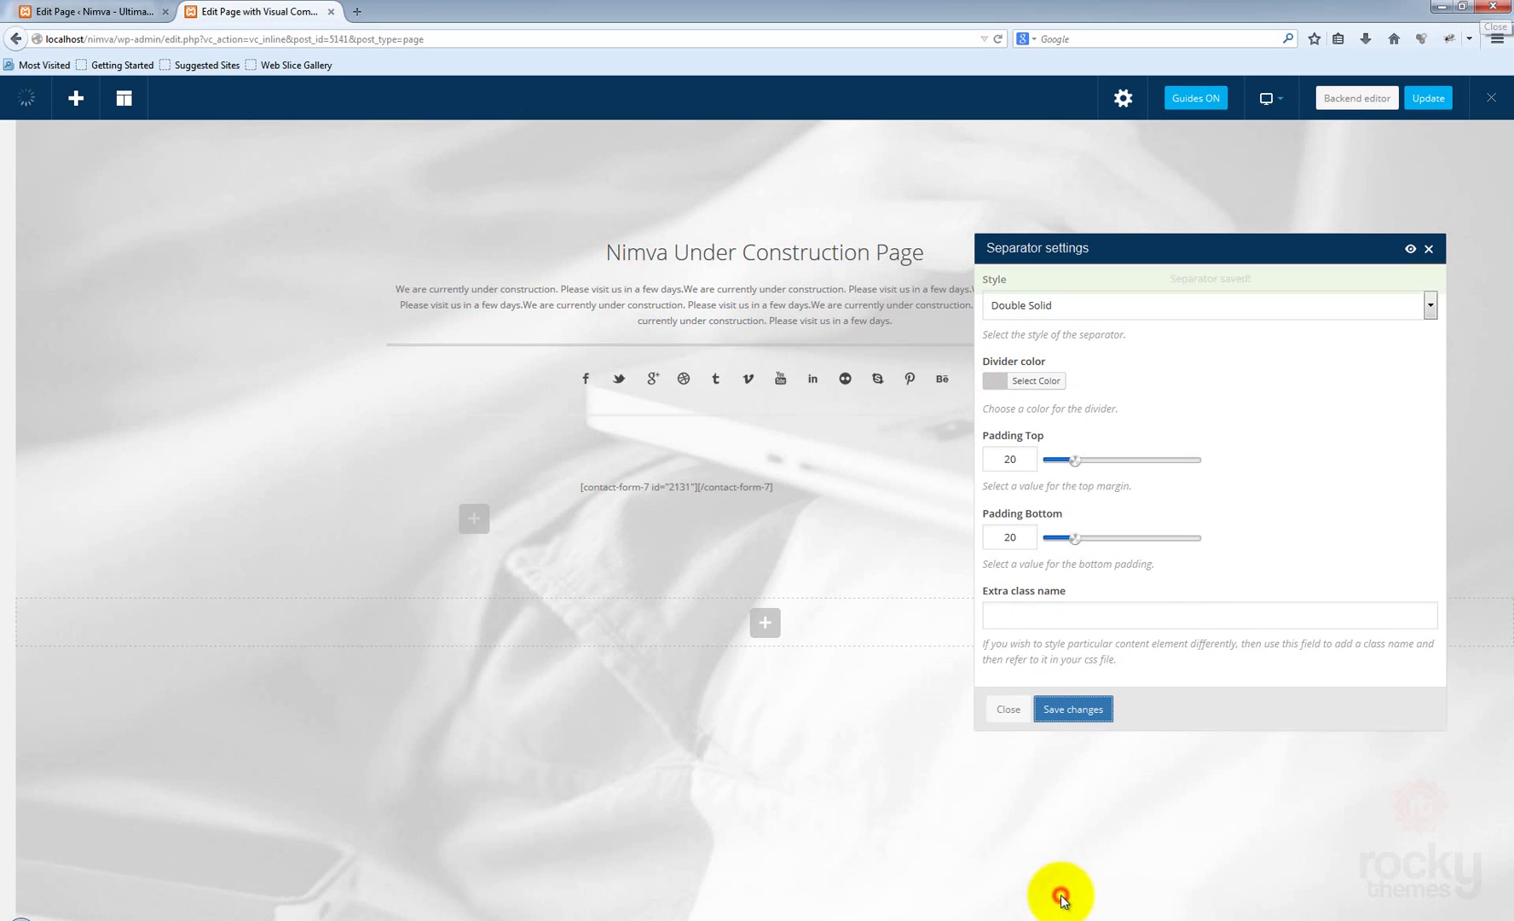
pyautogui.click(1011, 716)
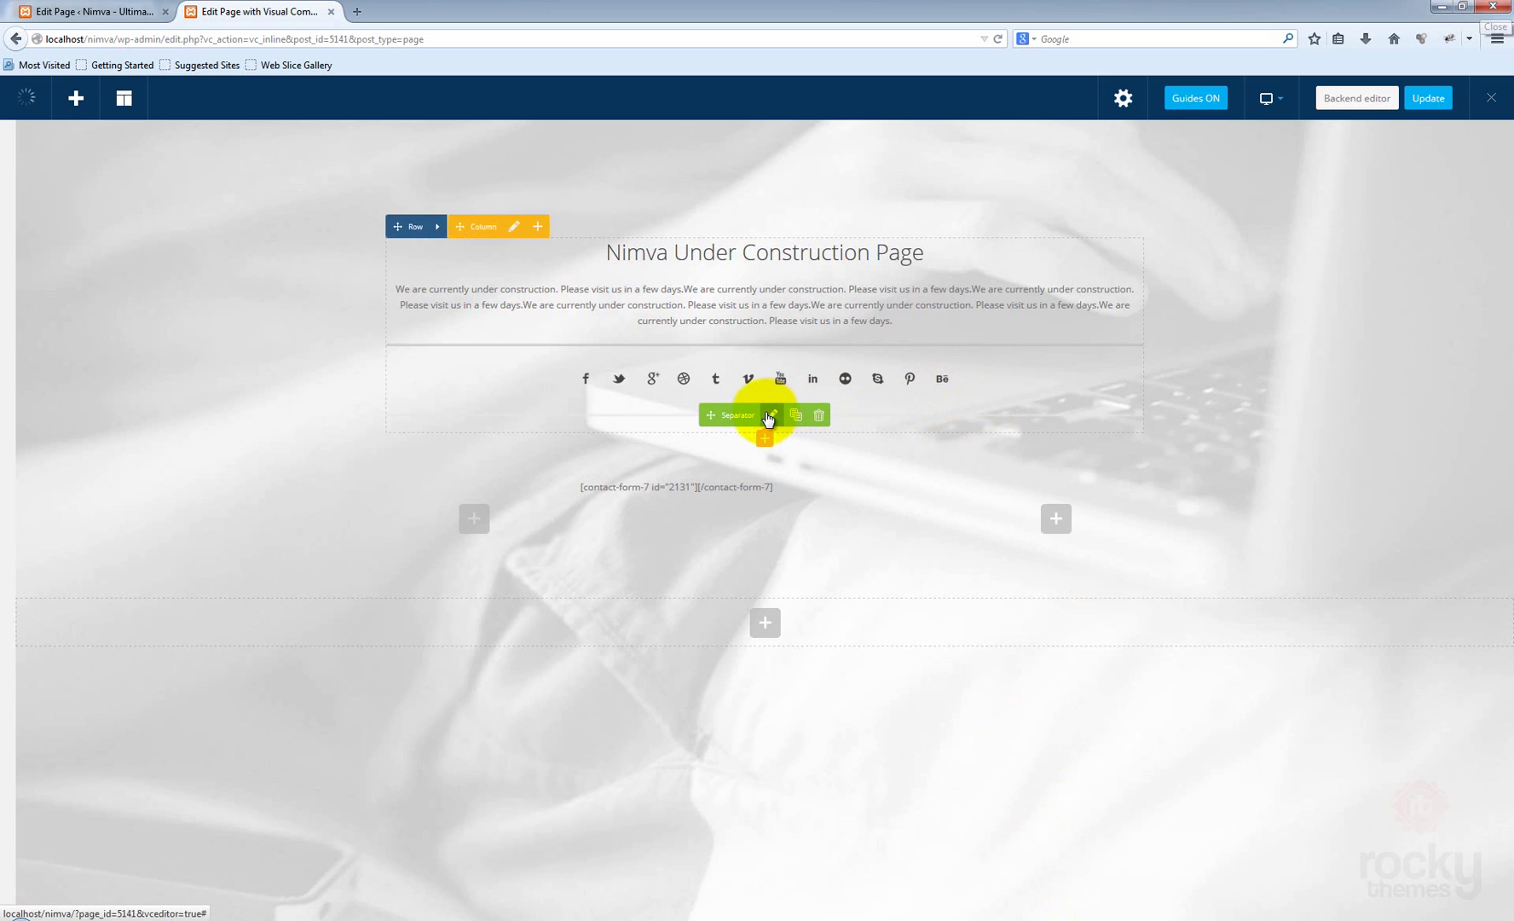
# - Change the separator's divider colour to #c9c9c9 and save it
pyautogui.click(771, 414)
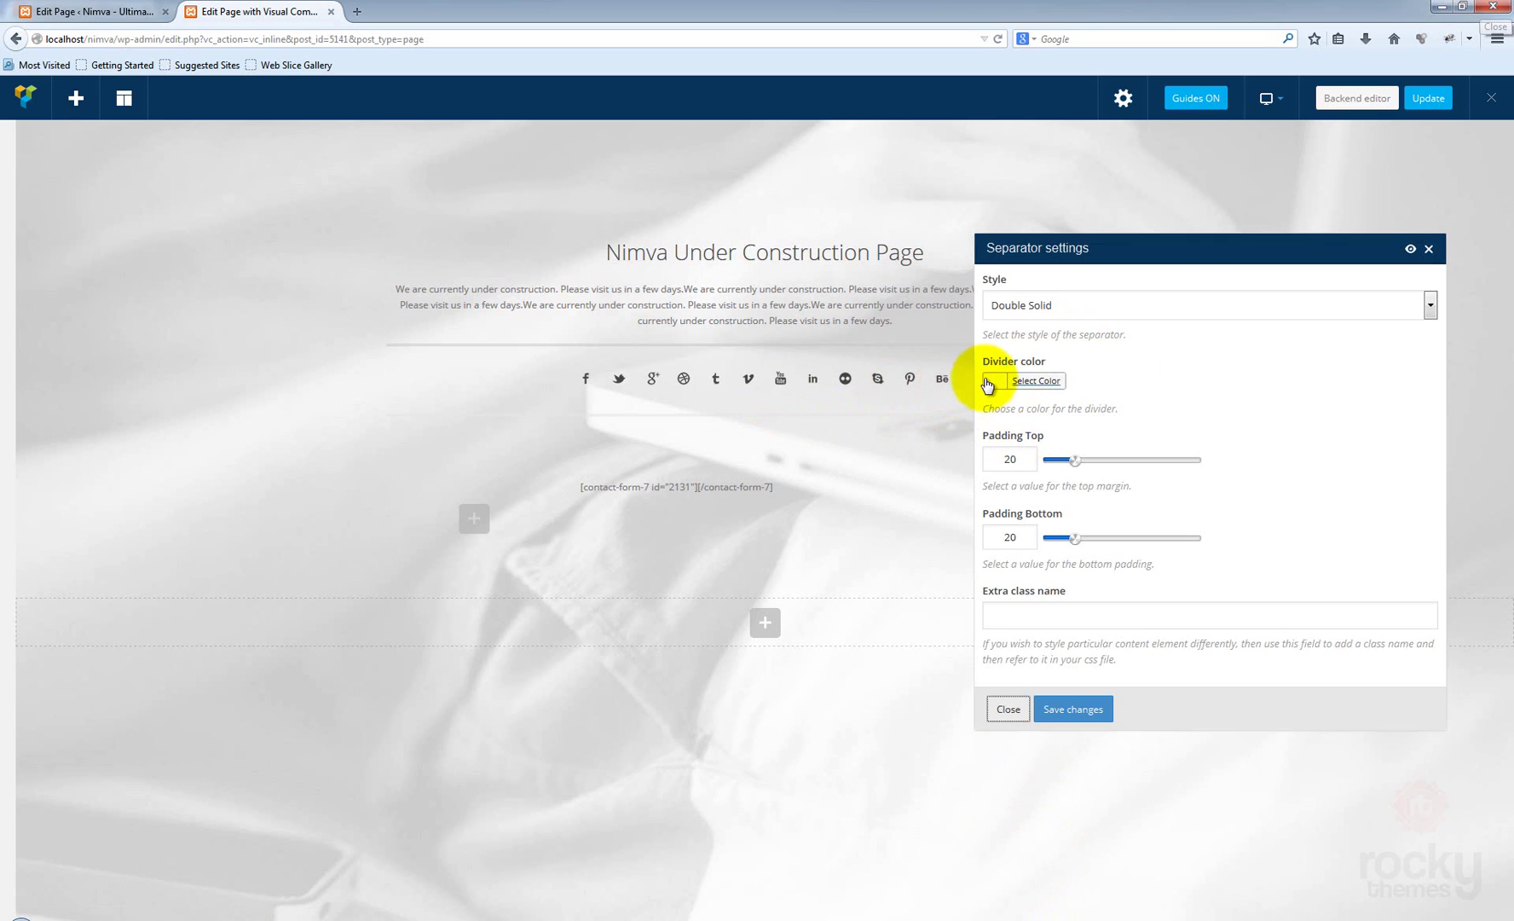
pyautogui.click(998, 381)
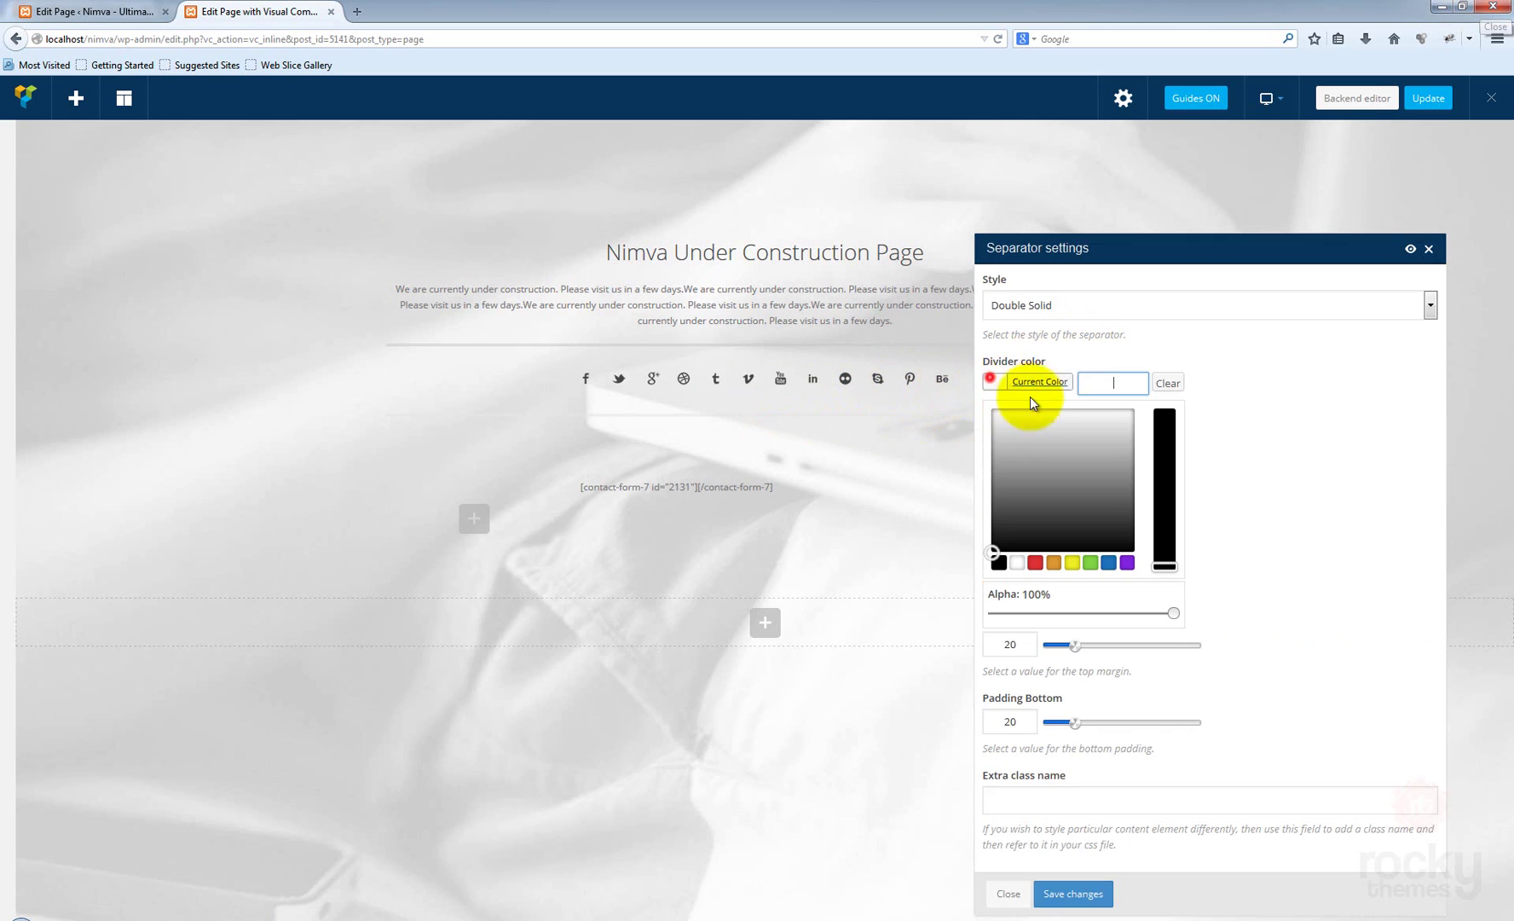
pyautogui.click(1104, 384)
pyautogui.write('#c9c9c9')
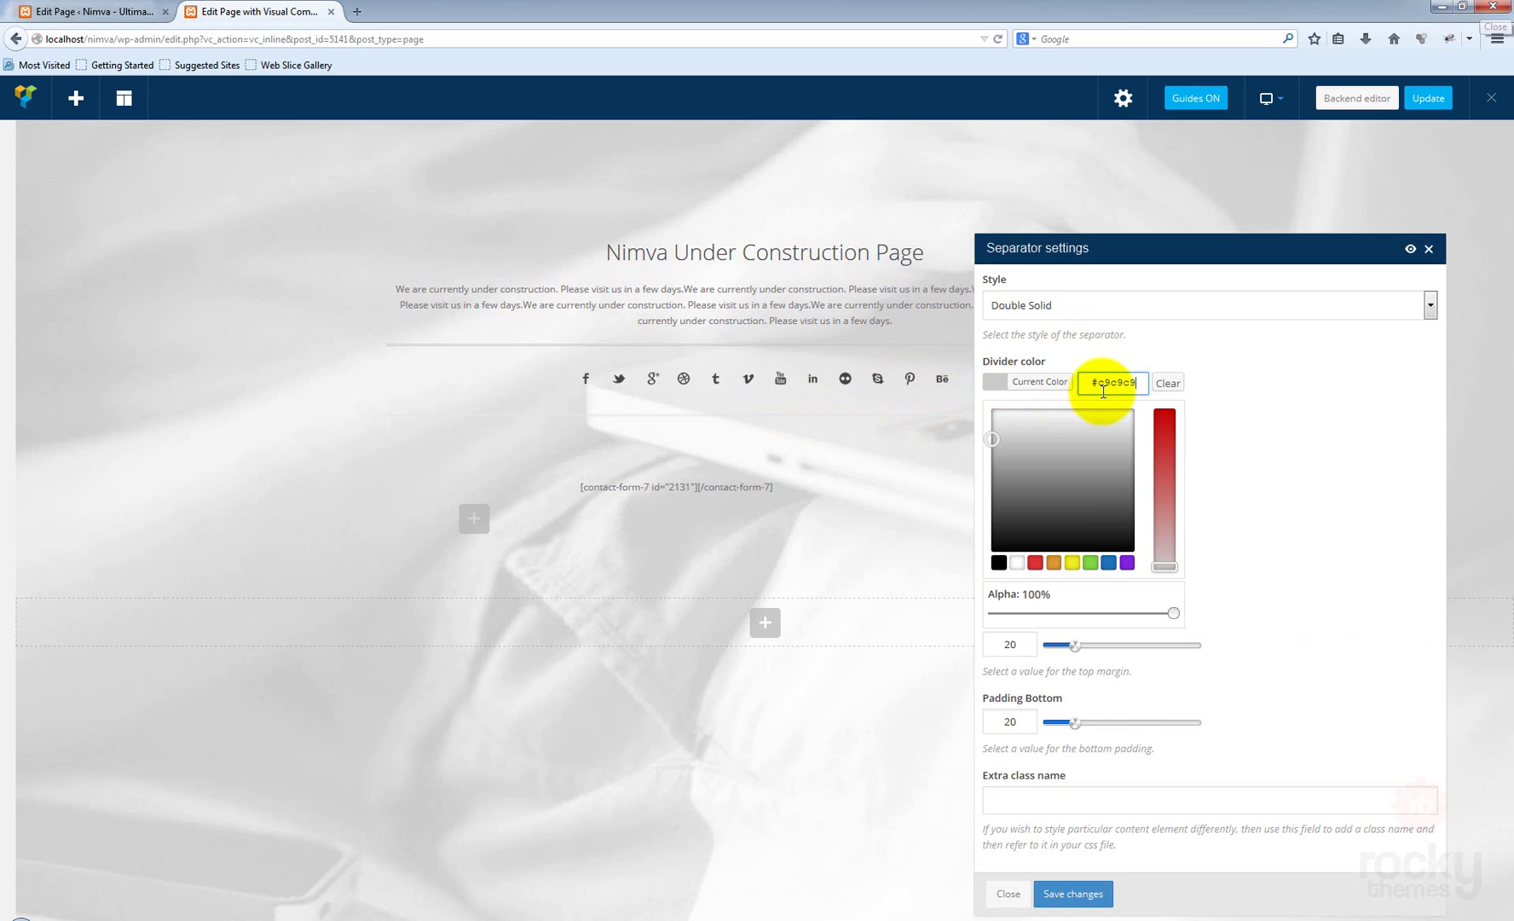
pyautogui.click(1339, 368)
pyautogui.click(1092, 710)
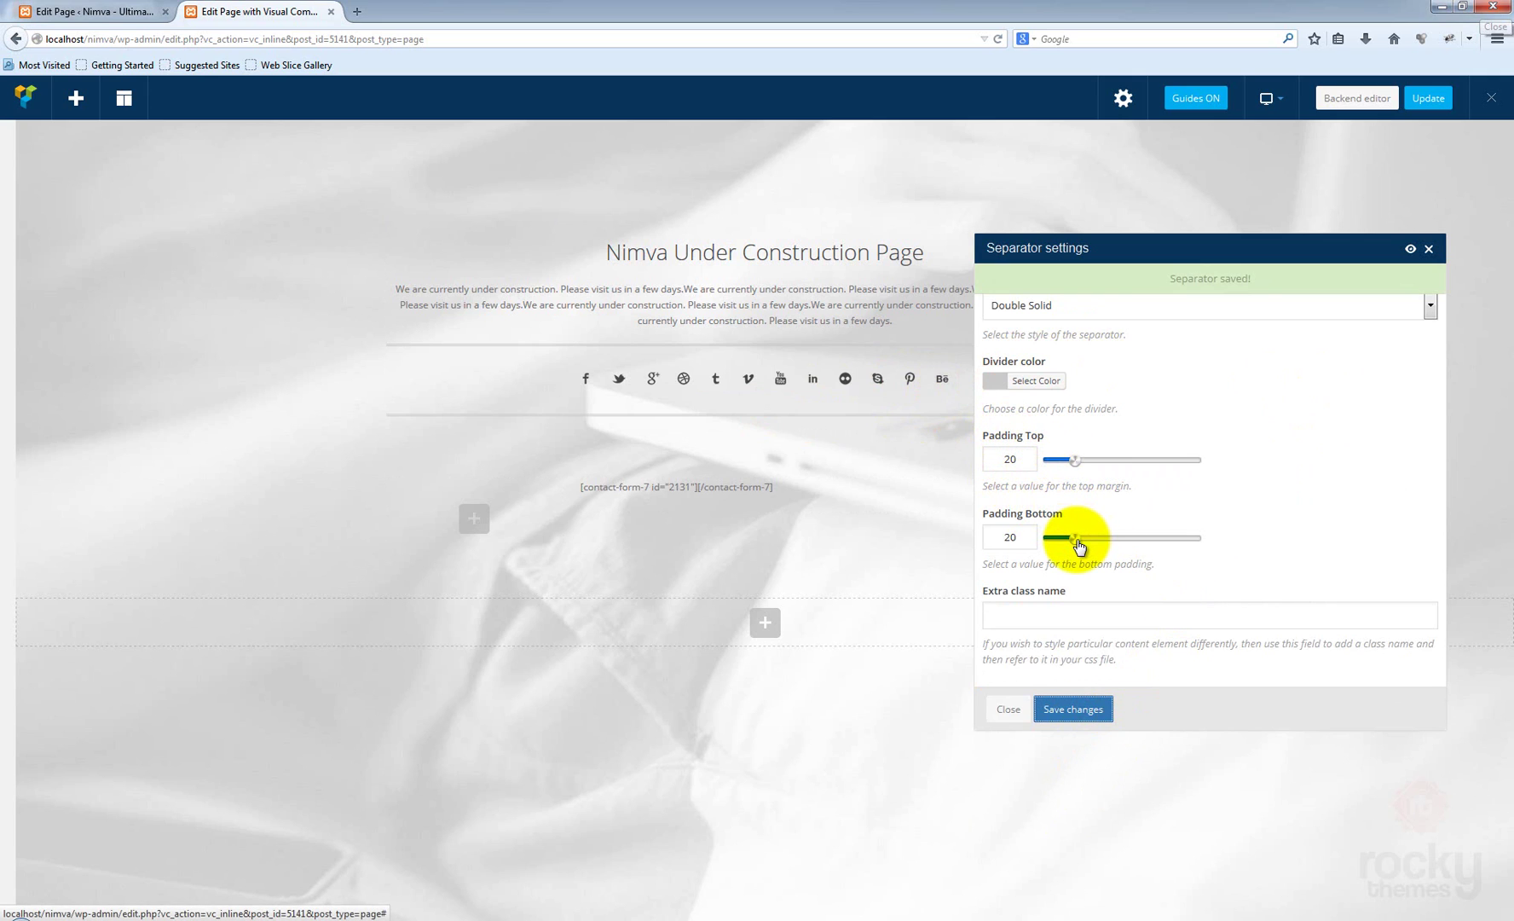
# - Lower the separator's bottom padding from 20 to 9 and save the settings
pyautogui.moveTo(1078, 546); pyautogui.dragTo(1061, 543)
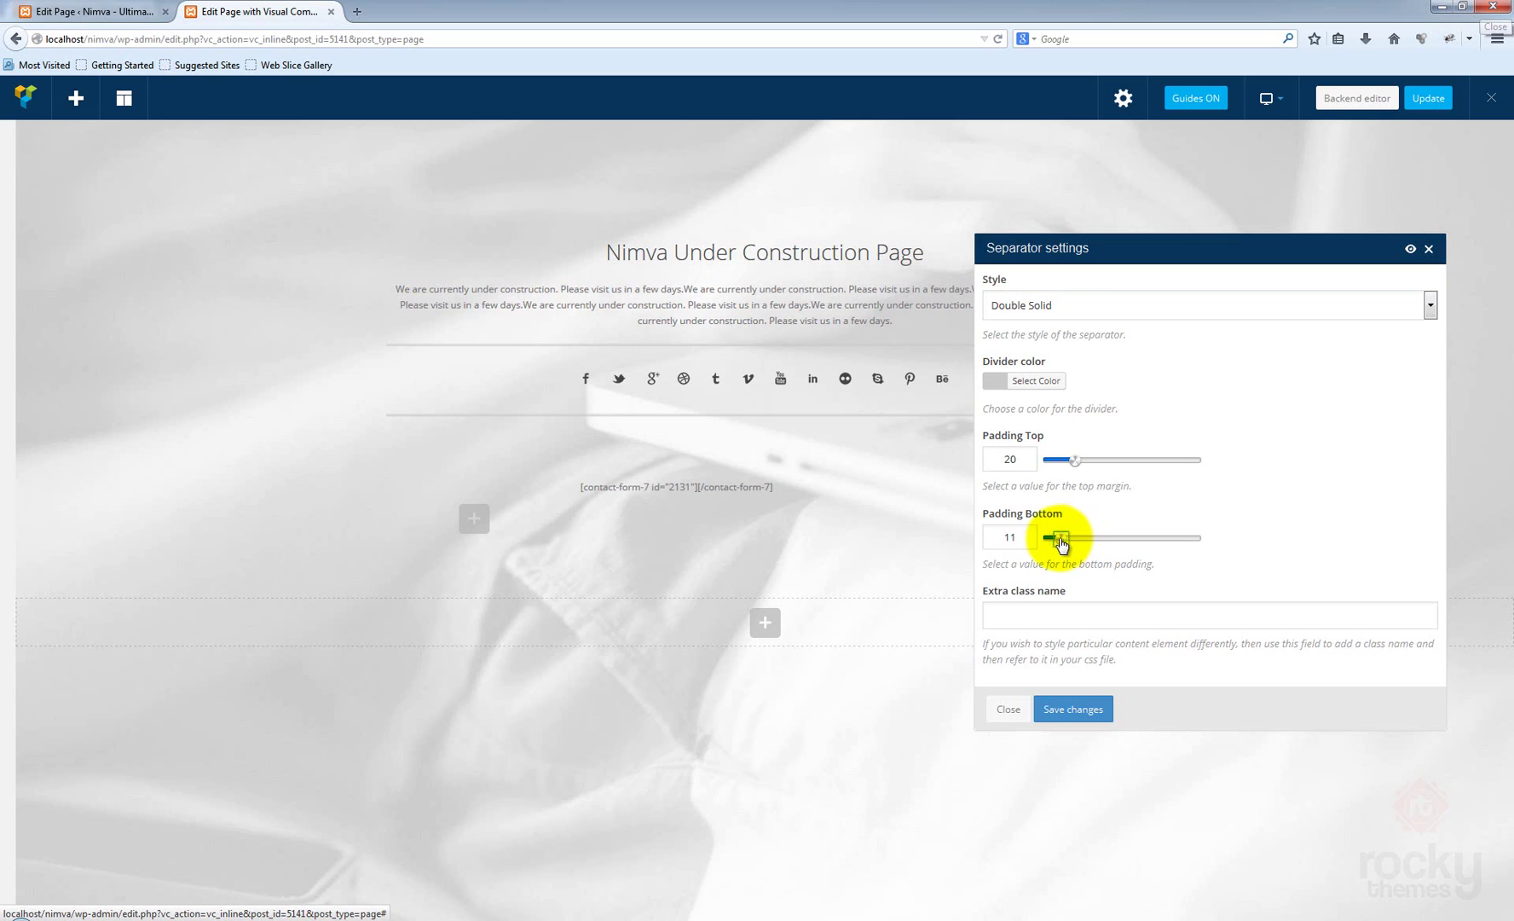
pyautogui.click(1073, 708)
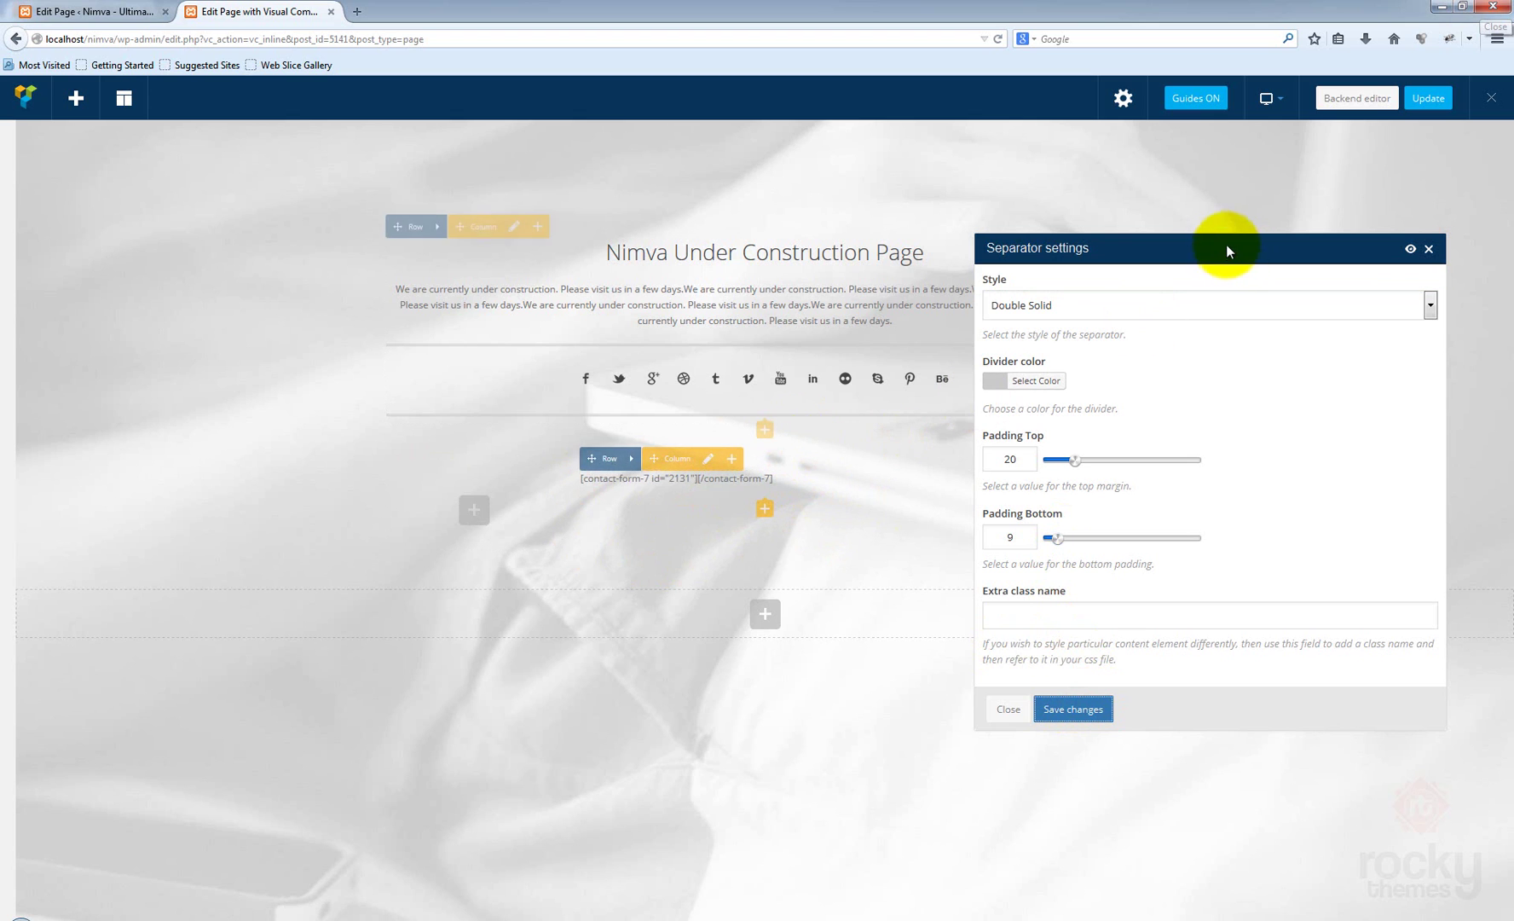
pyautogui.moveTo(1199, 250); pyautogui.dragTo(1175, 529)
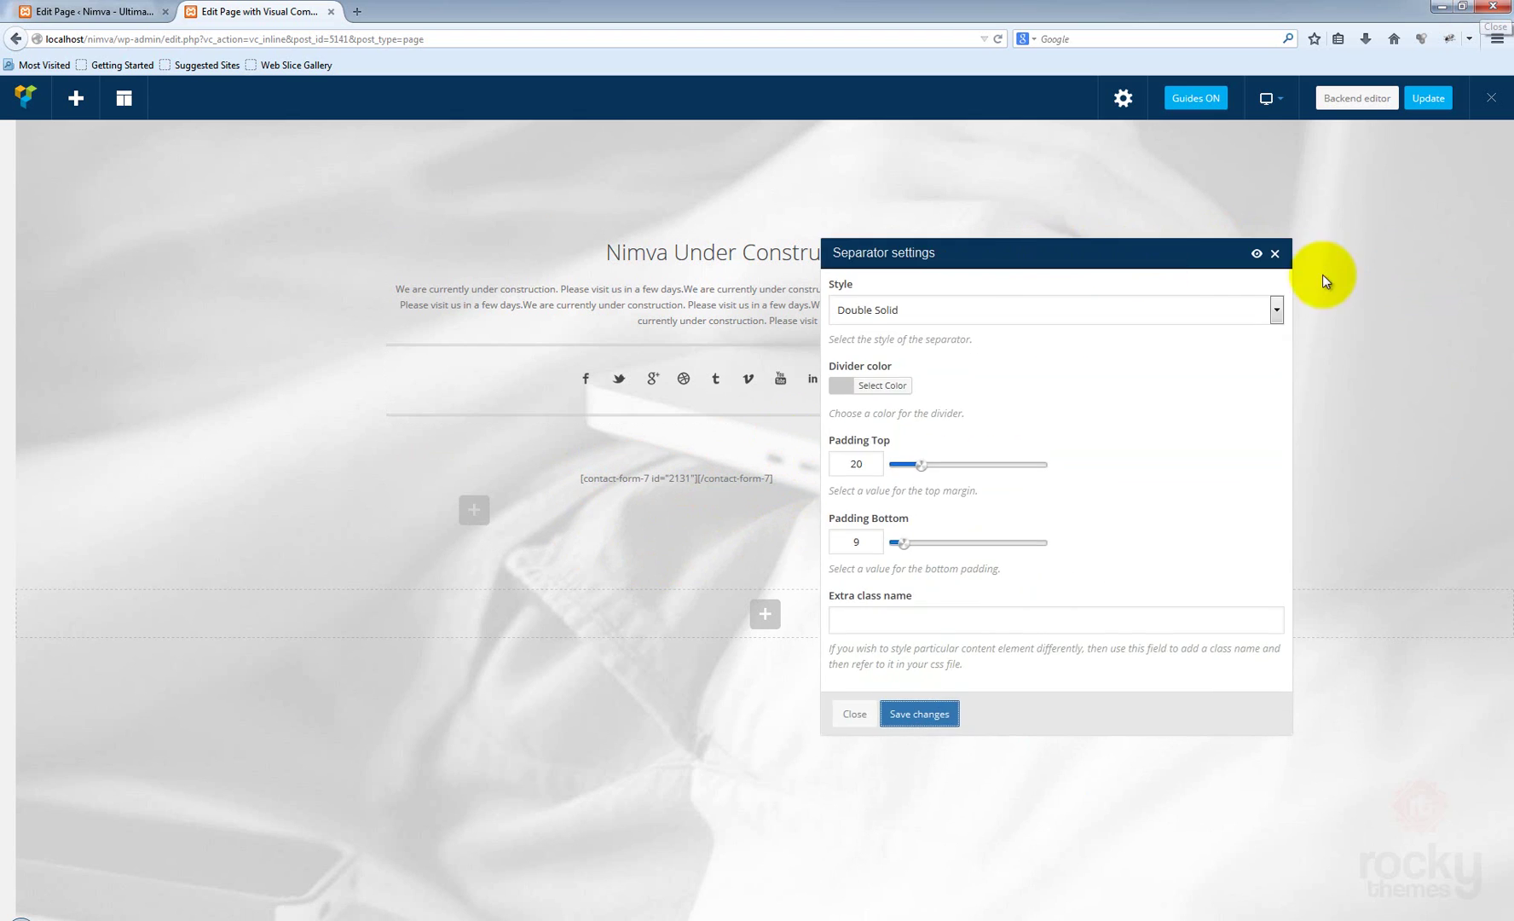
# - Add a title element reading 'Contact Us Here' in the contact form's column
pyautogui.click(1275, 256)
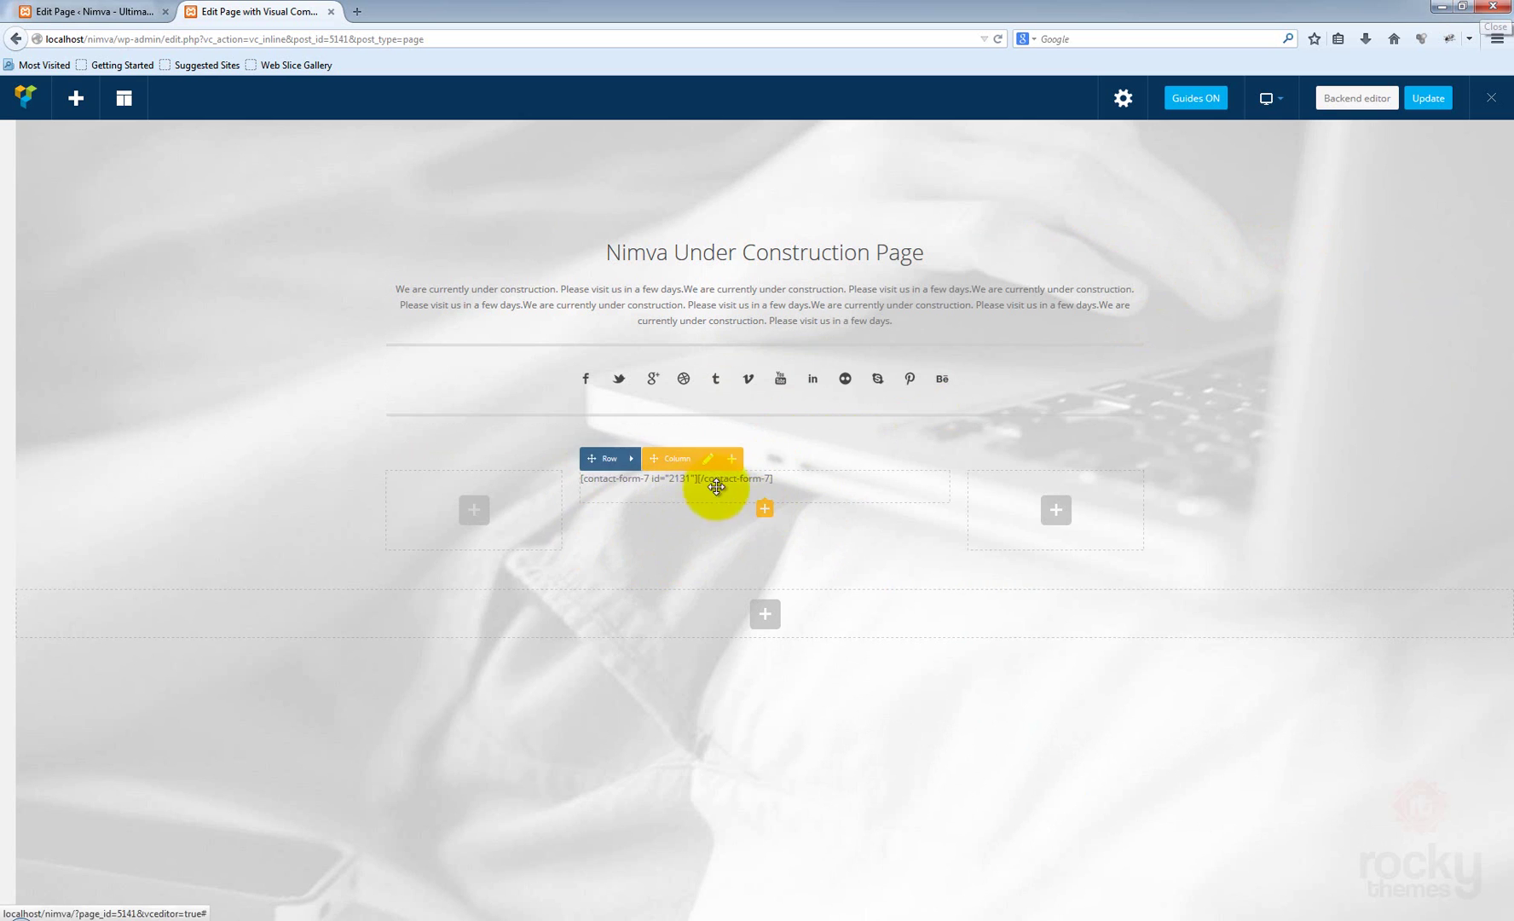
pyautogui.click(766, 509)
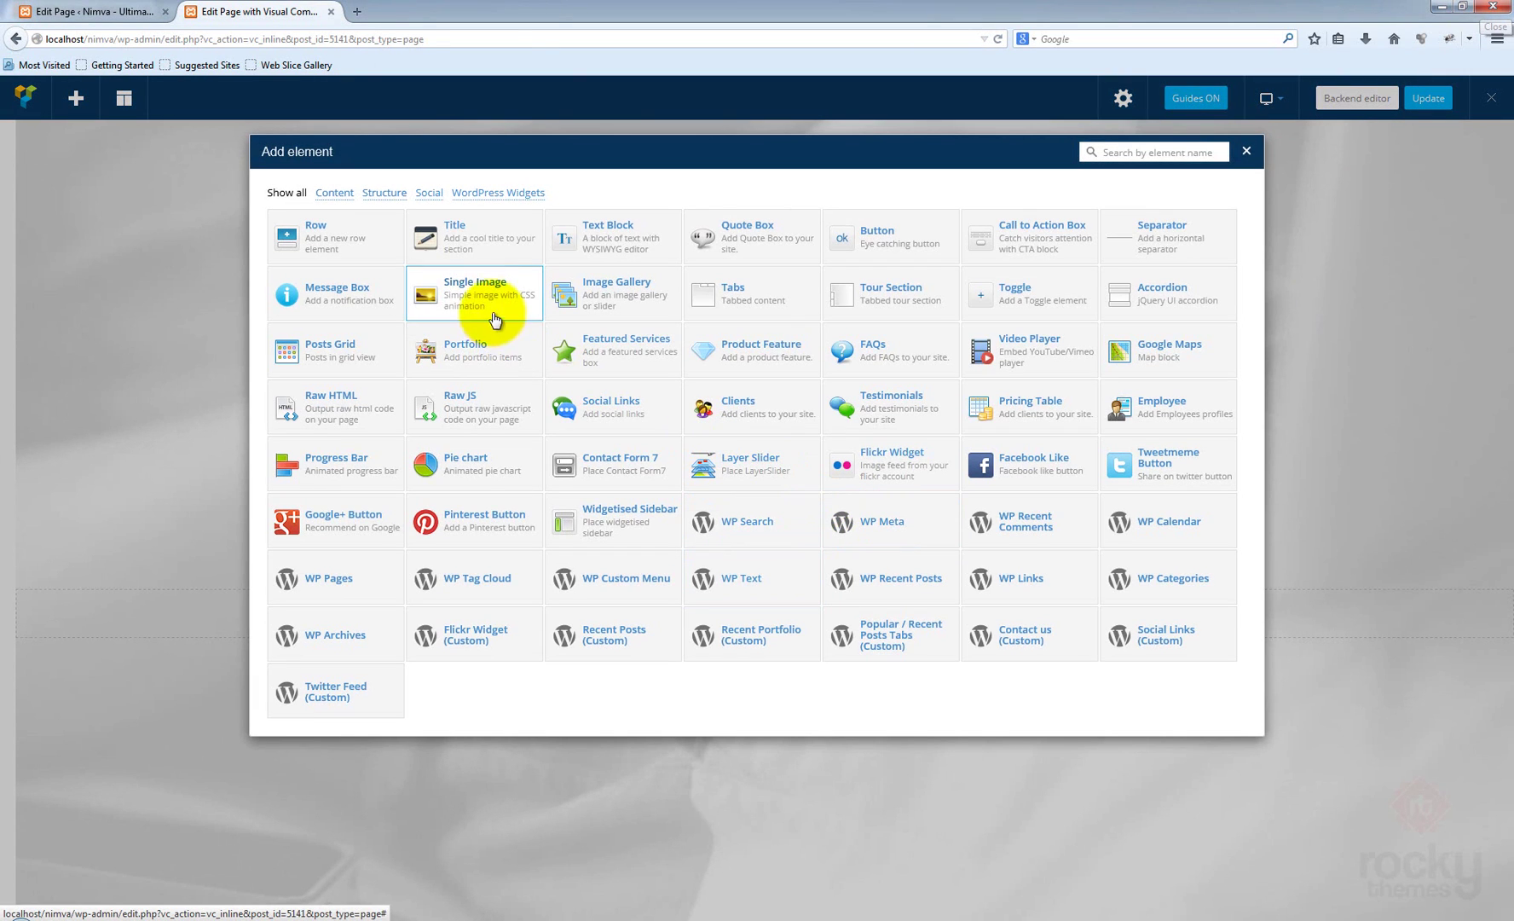
pyautogui.click(465, 245)
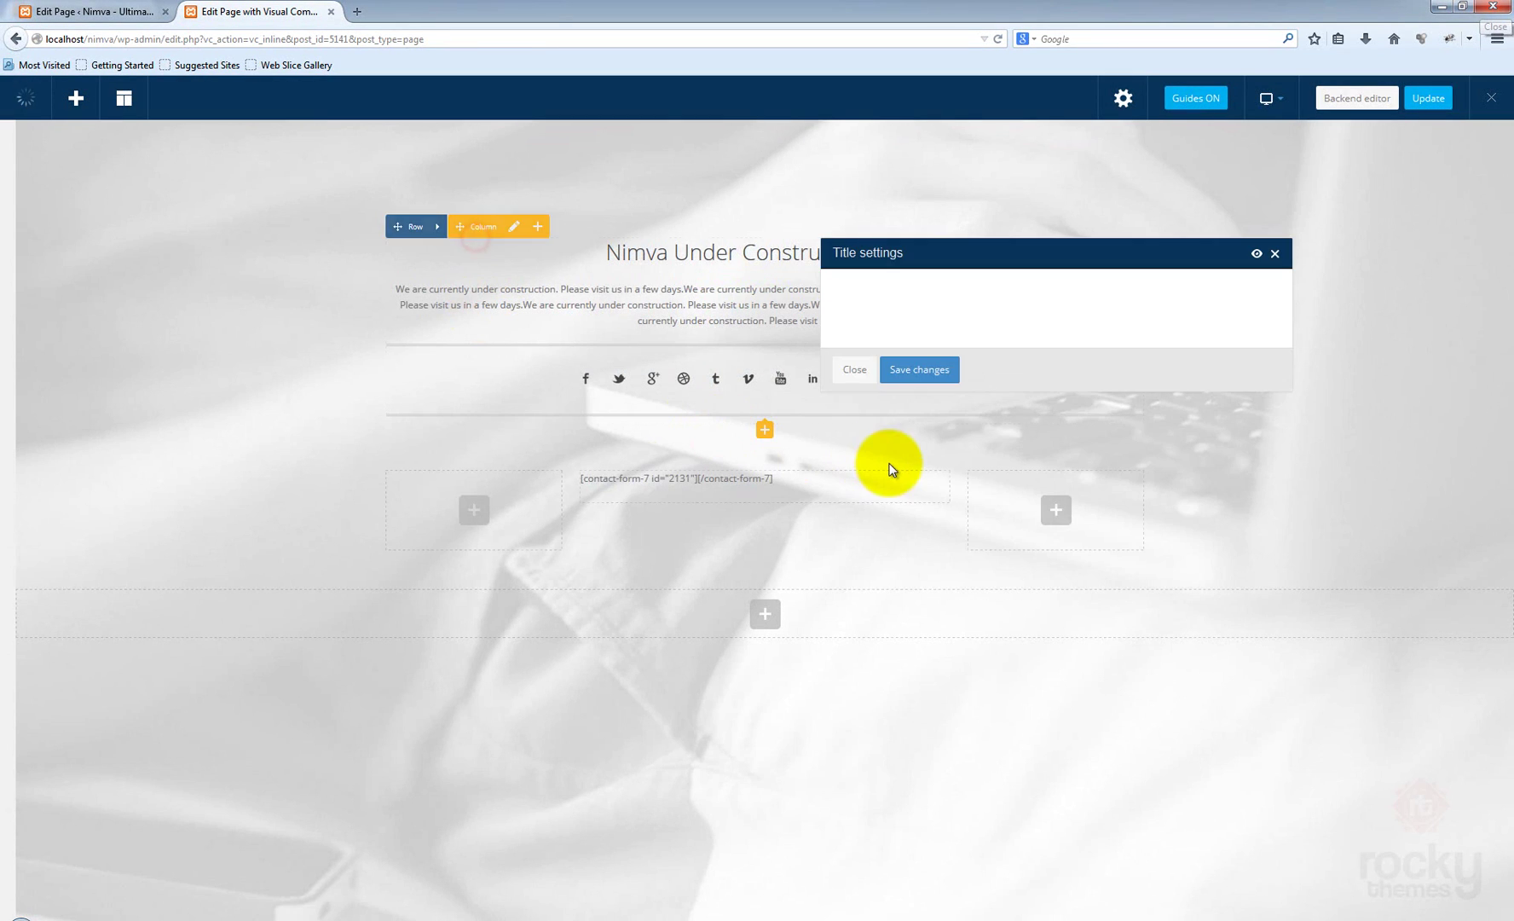
pyautogui.tripleClick(903, 309)
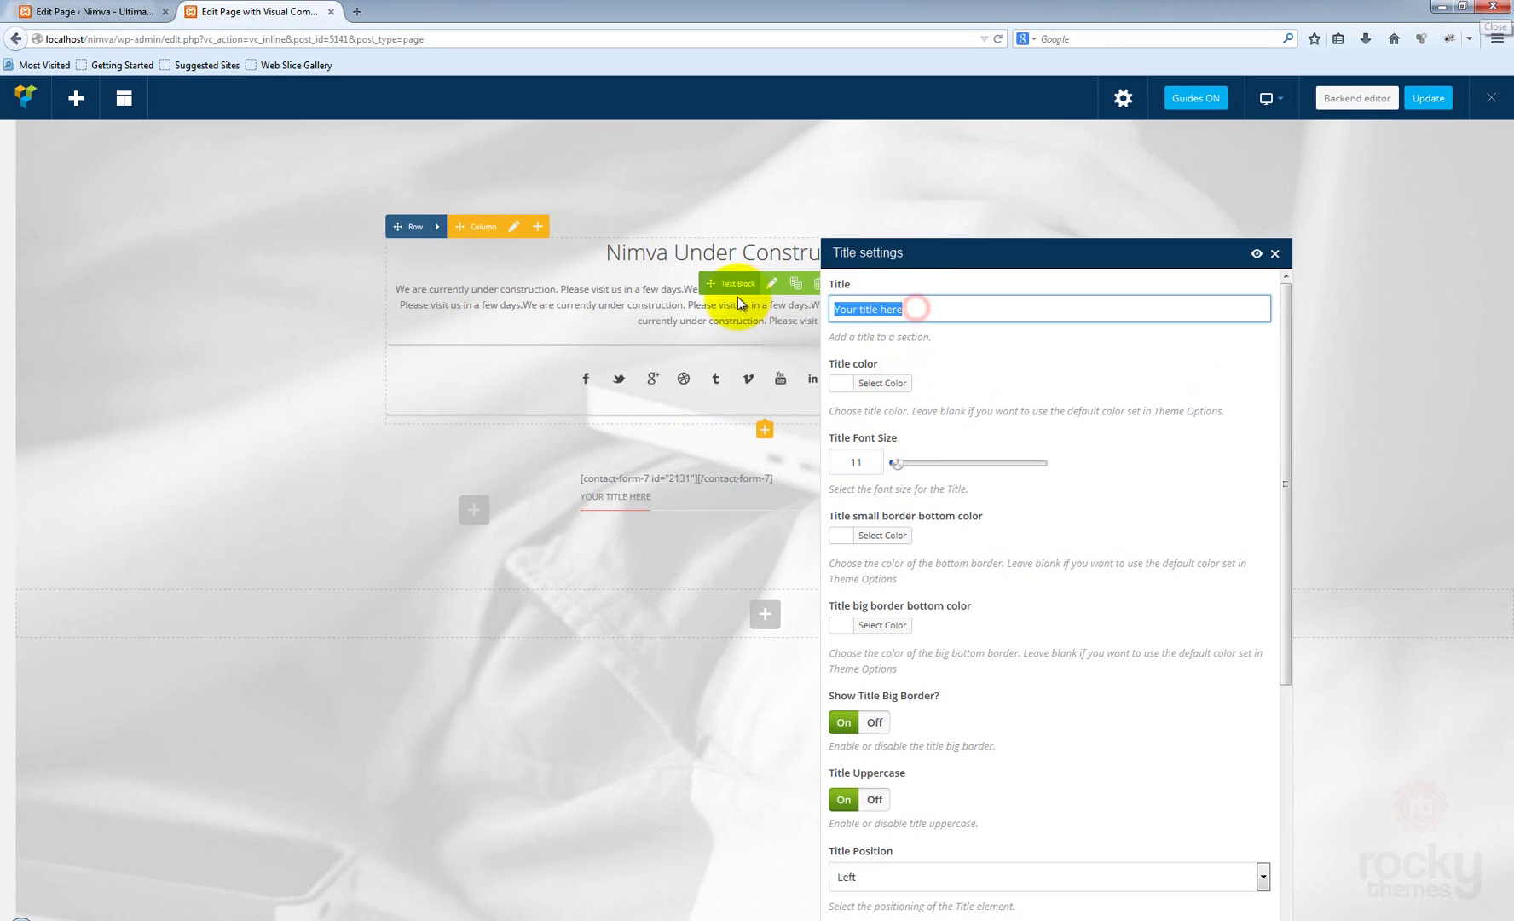
pyautogui.write('Contact Us Here')
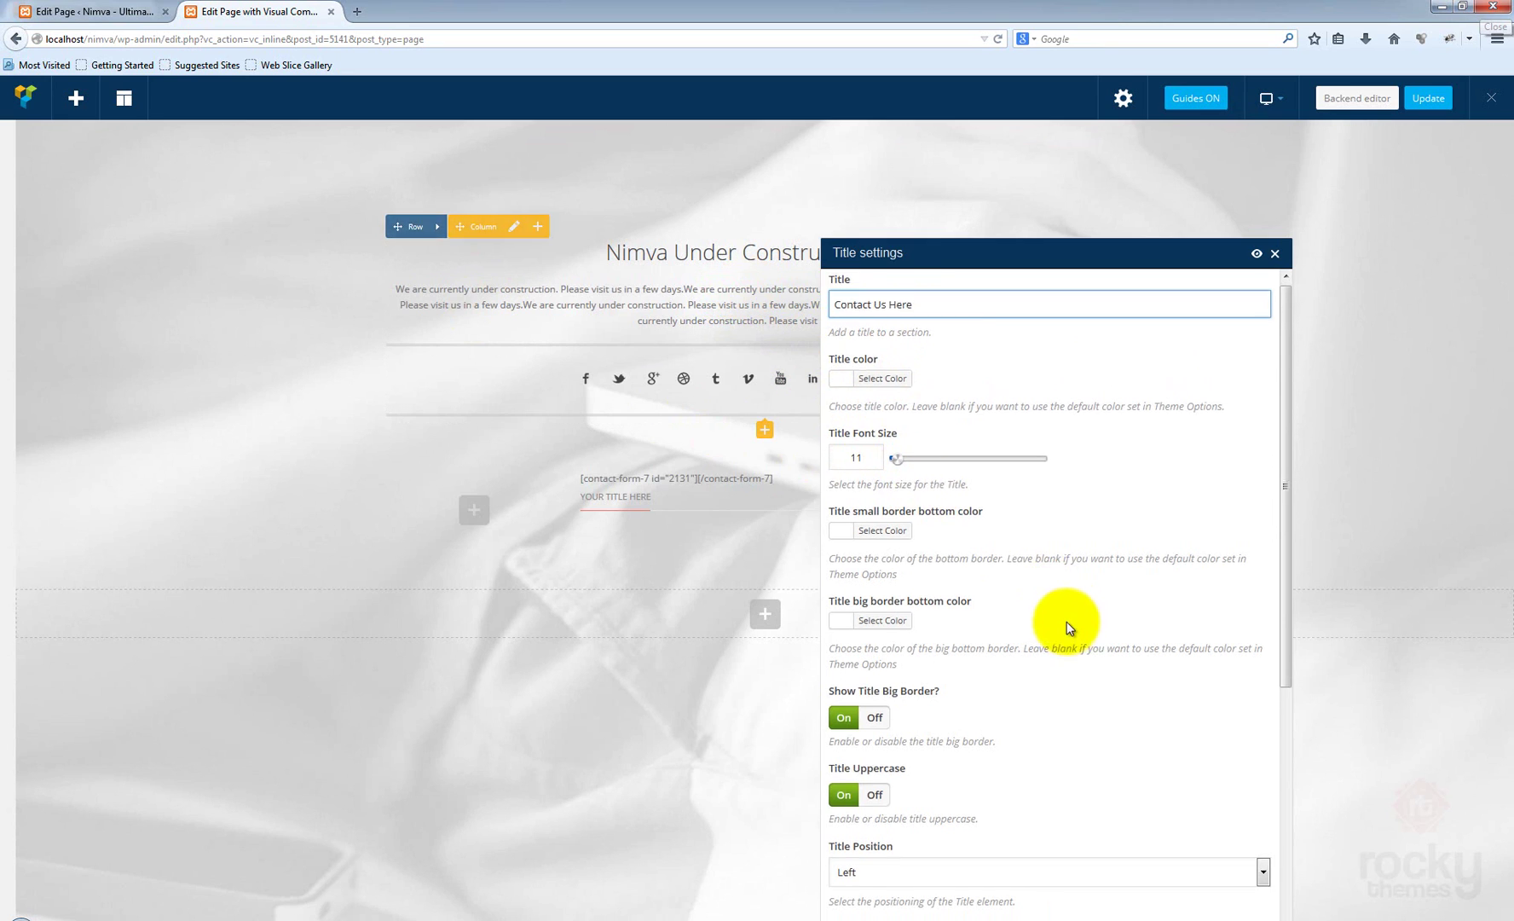
# - Give the 'Contact Us Here' title an icon and save its settings
pyautogui.scroll(-3, 1068, 621)
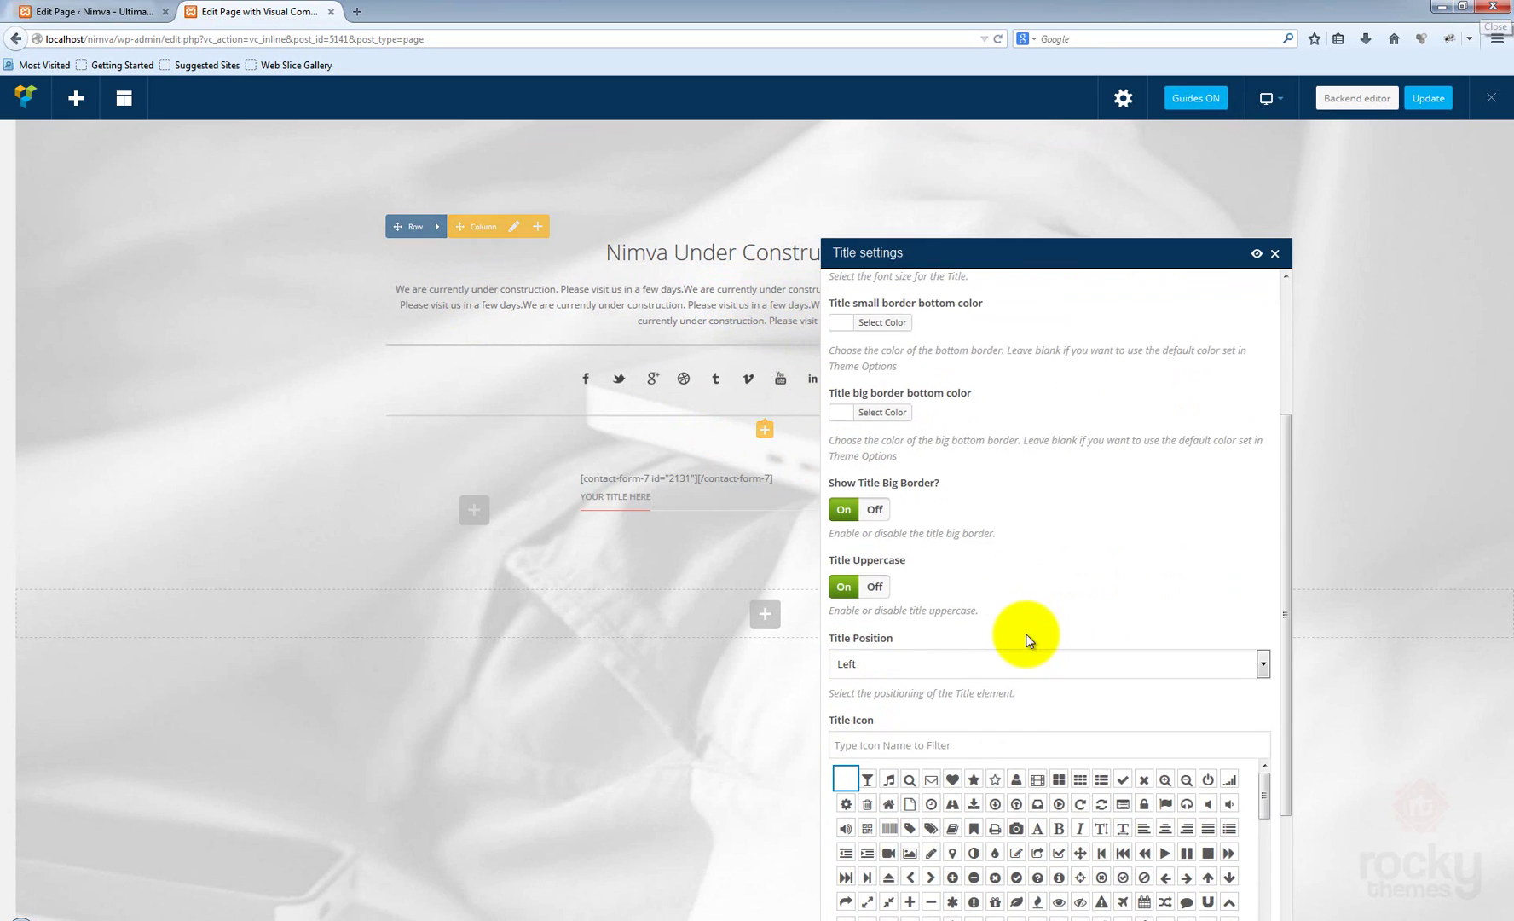
pyautogui.scroll(-3, 1091, 530)
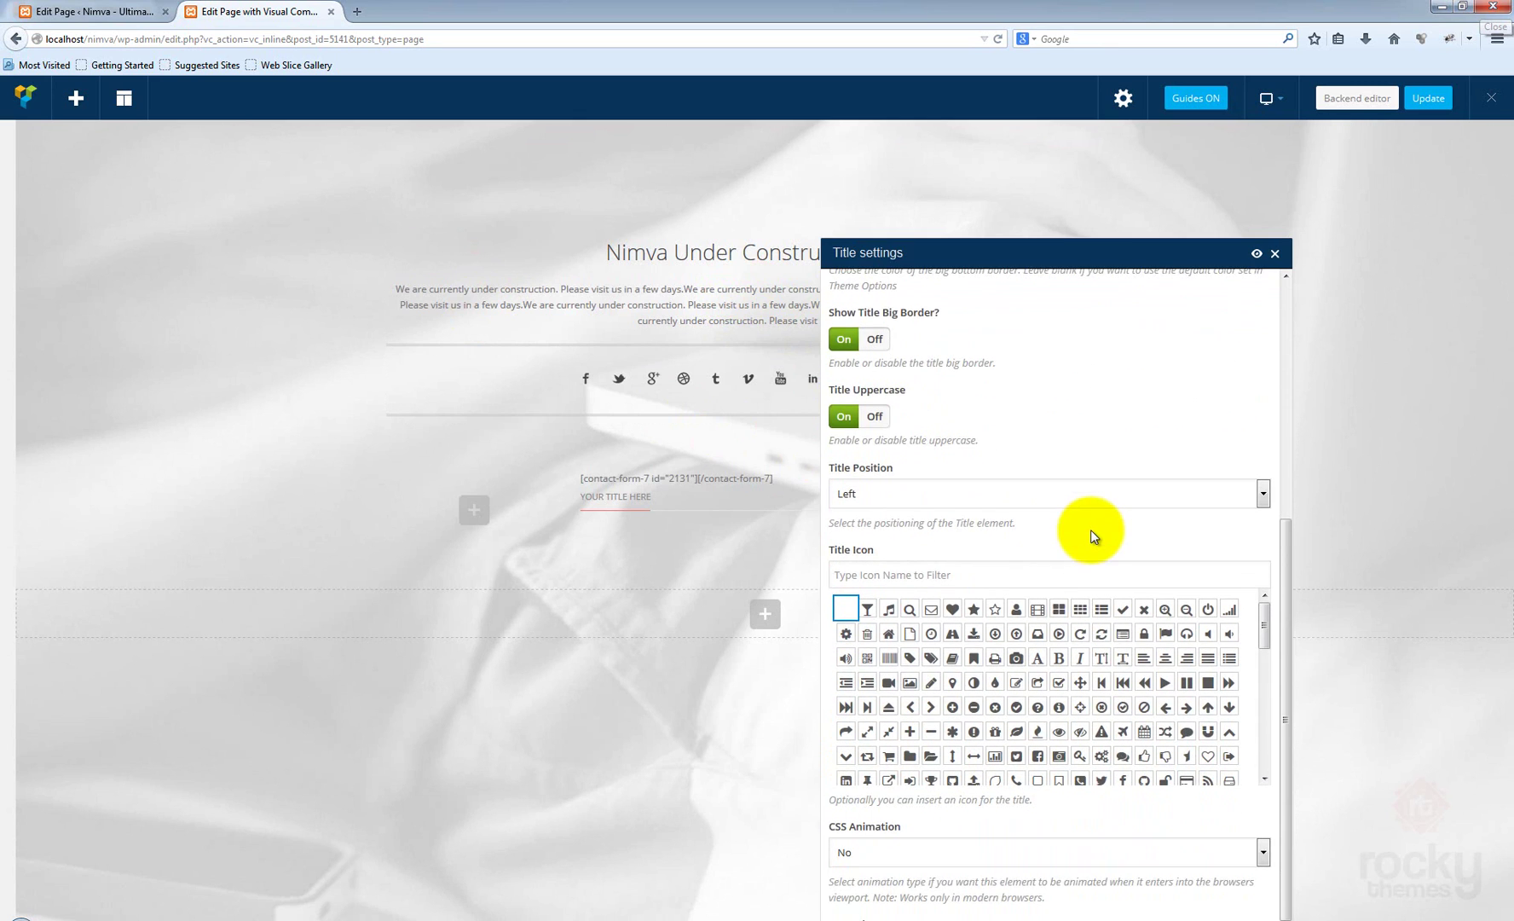
pyautogui.scroll(1, 1090, 531)
pyautogui.scroll(-1, 1059, 501)
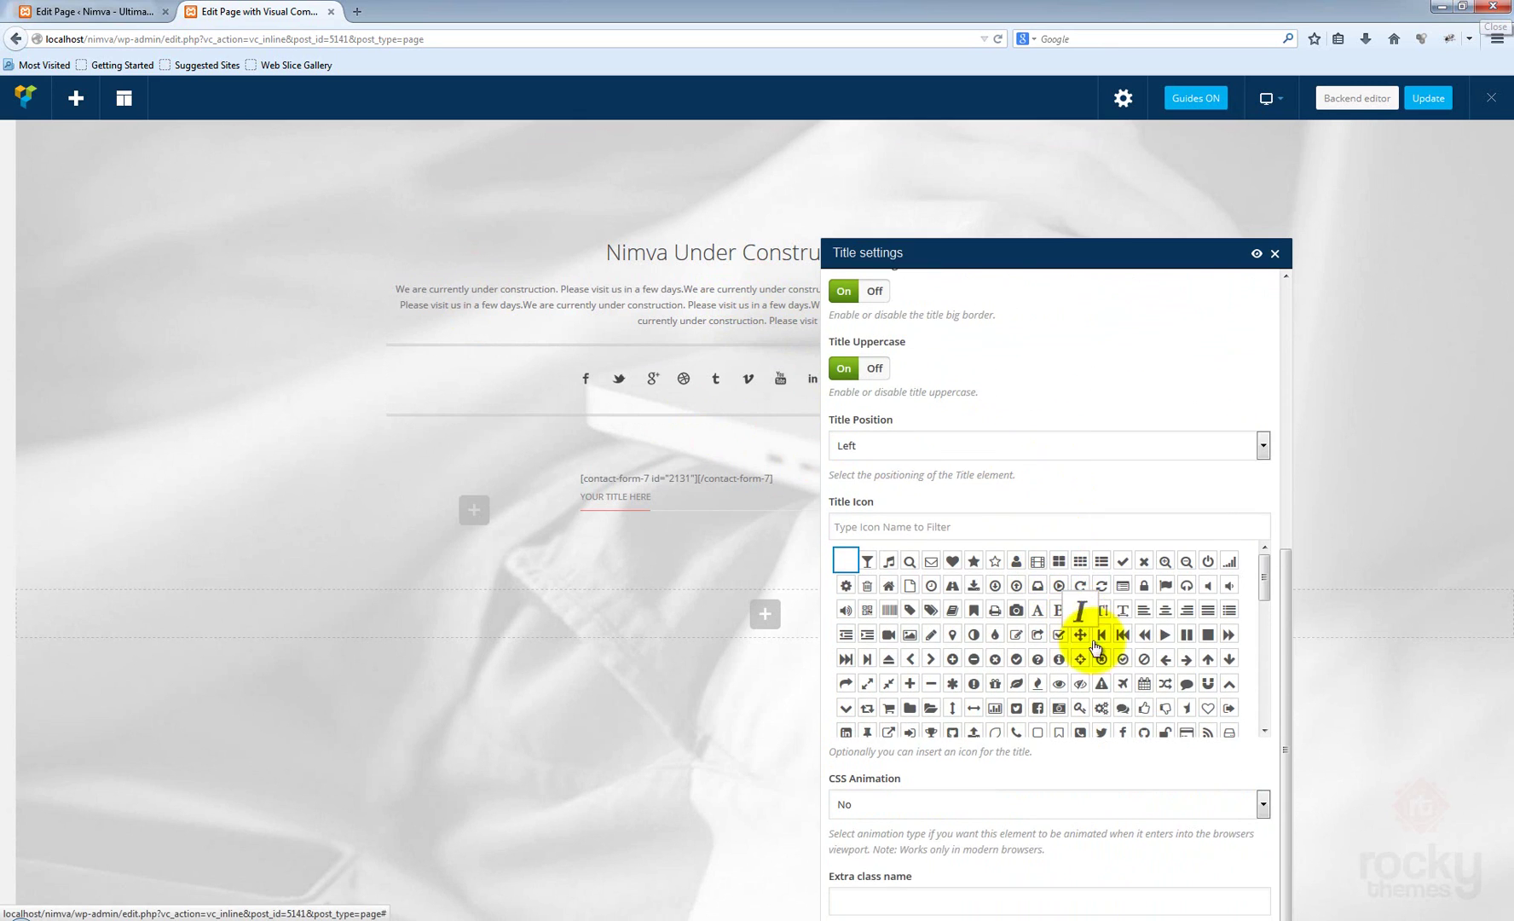
pyautogui.scroll(-2, 1115, 676)
pyautogui.scroll(-2, 1129, 682)
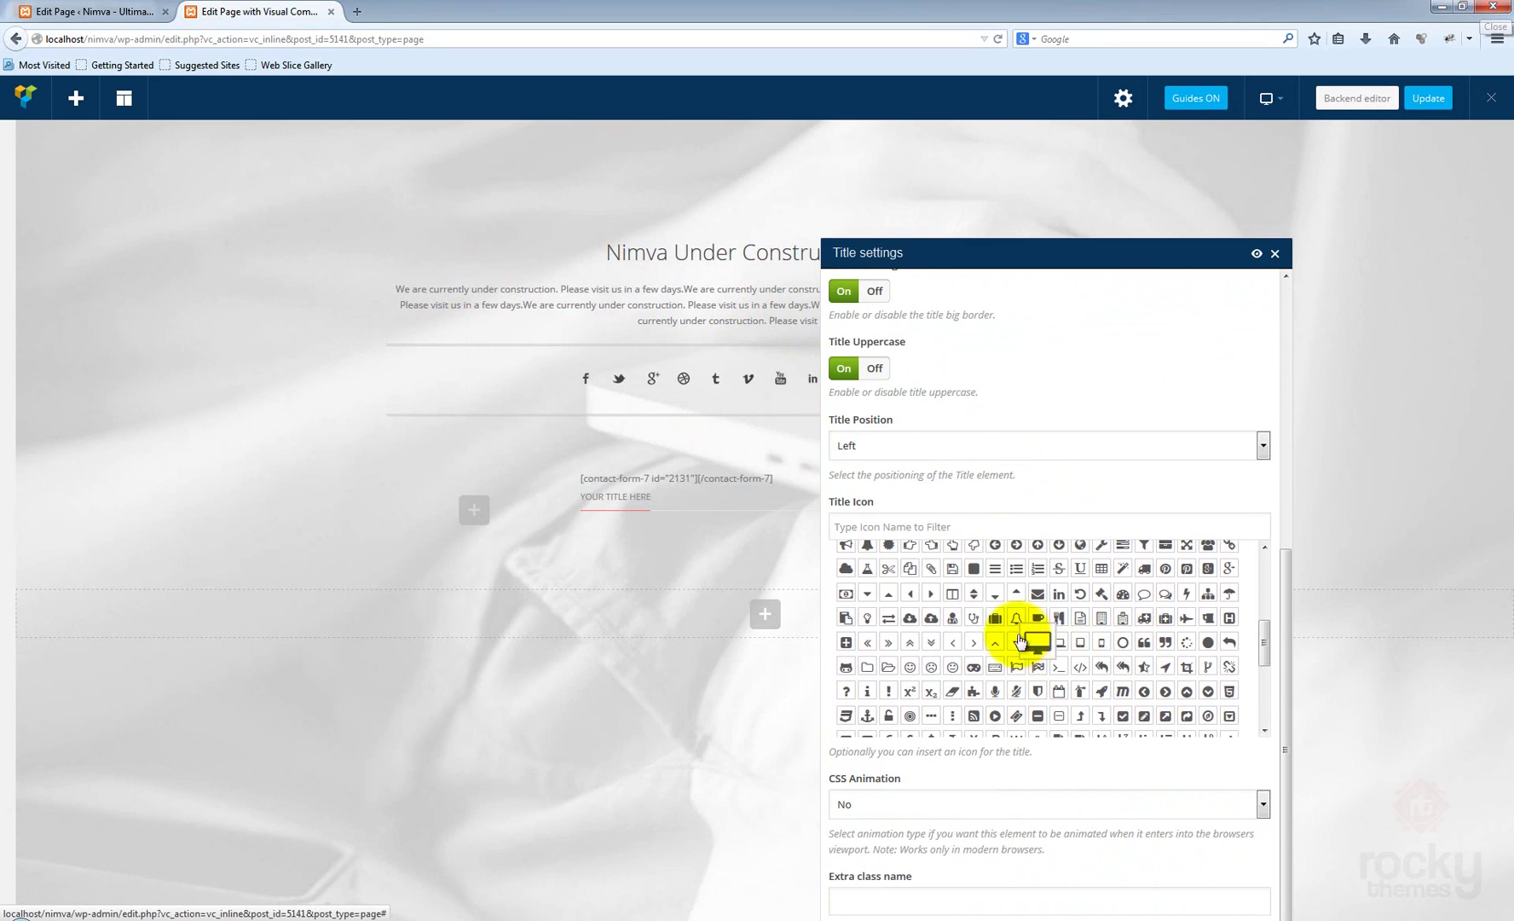
pyautogui.click(868, 597)
pyautogui.scroll(-3, 1115, 666)
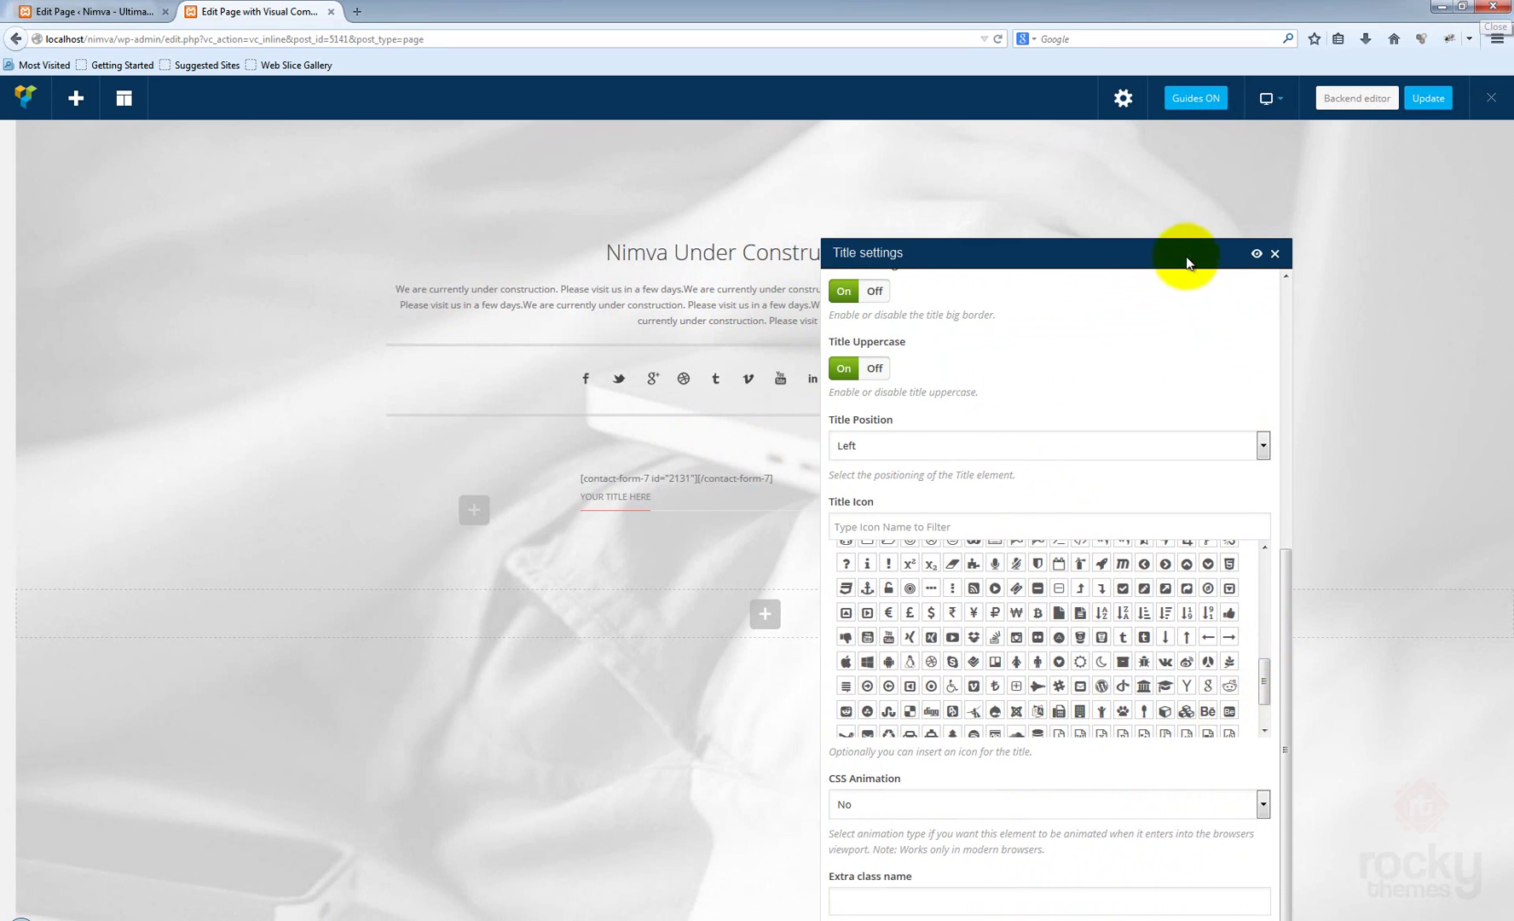
pyautogui.moveTo(1188, 262); pyautogui.dragTo(1213, 153)
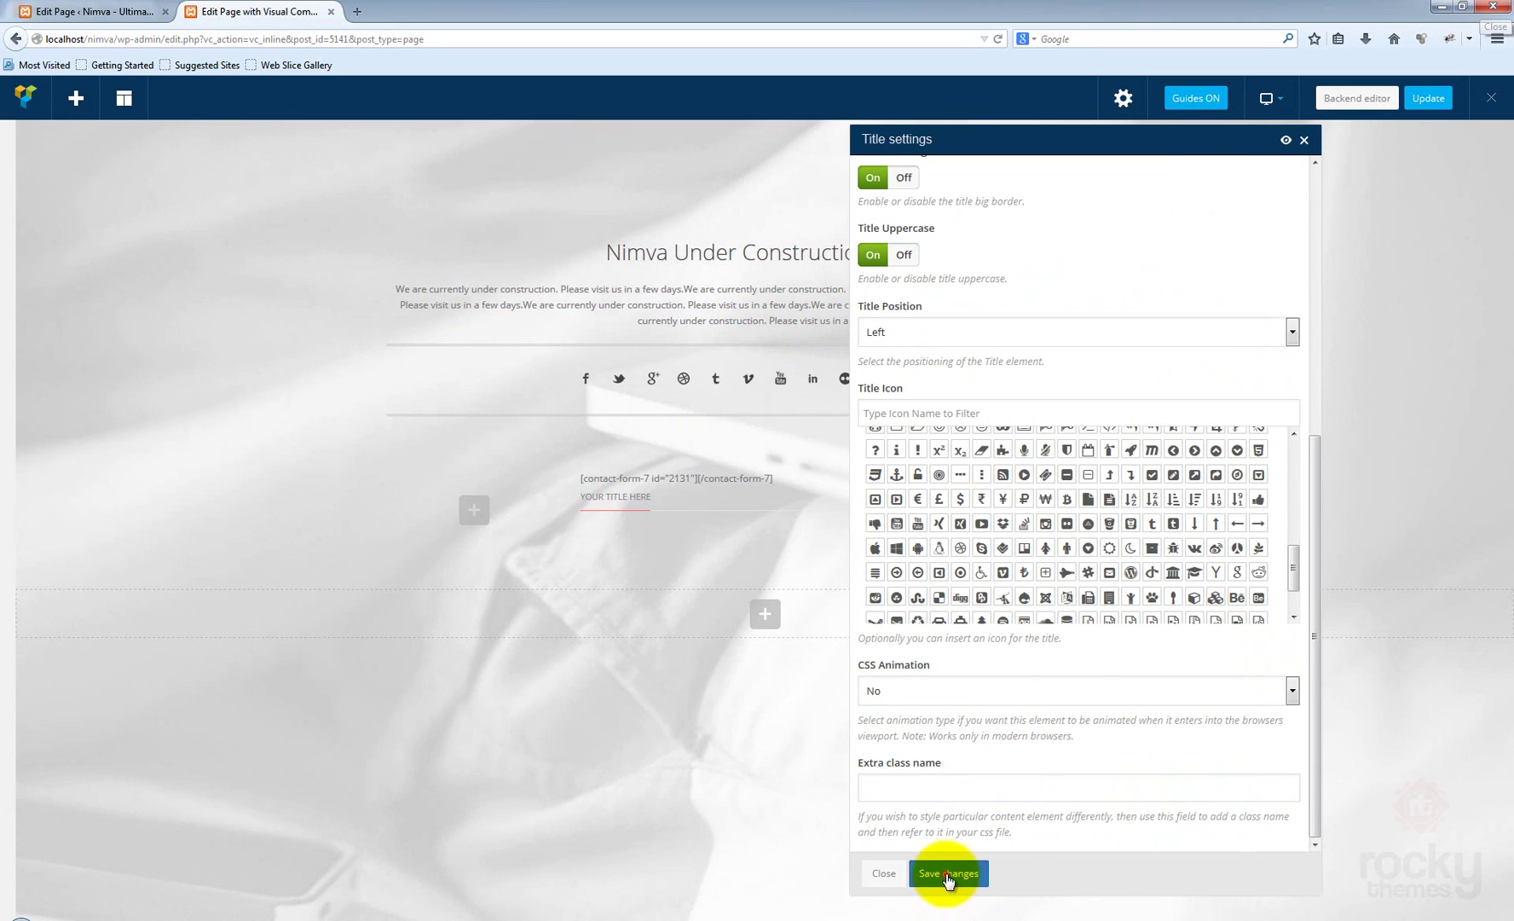
pyautogui.click(949, 874)
pyautogui.click(884, 873)
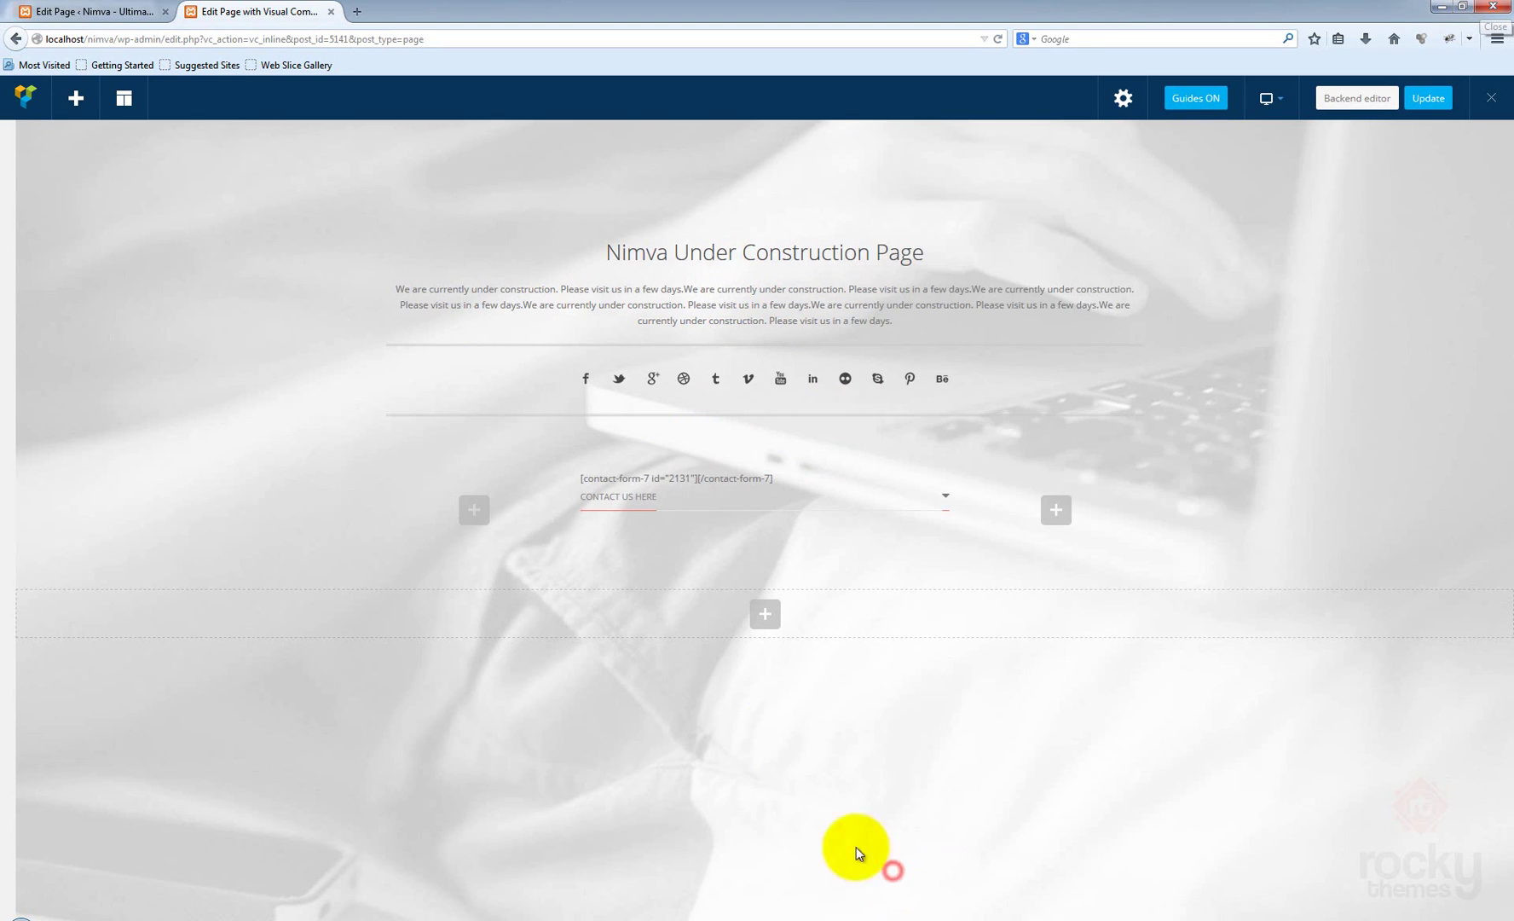
# - Place the 'Contact Us Here' title above the form and save the row's Padding Top as 0
pyautogui.moveTo(608, 507)
pyautogui.moveTo(723, 502); pyautogui.dragTo(734, 477)
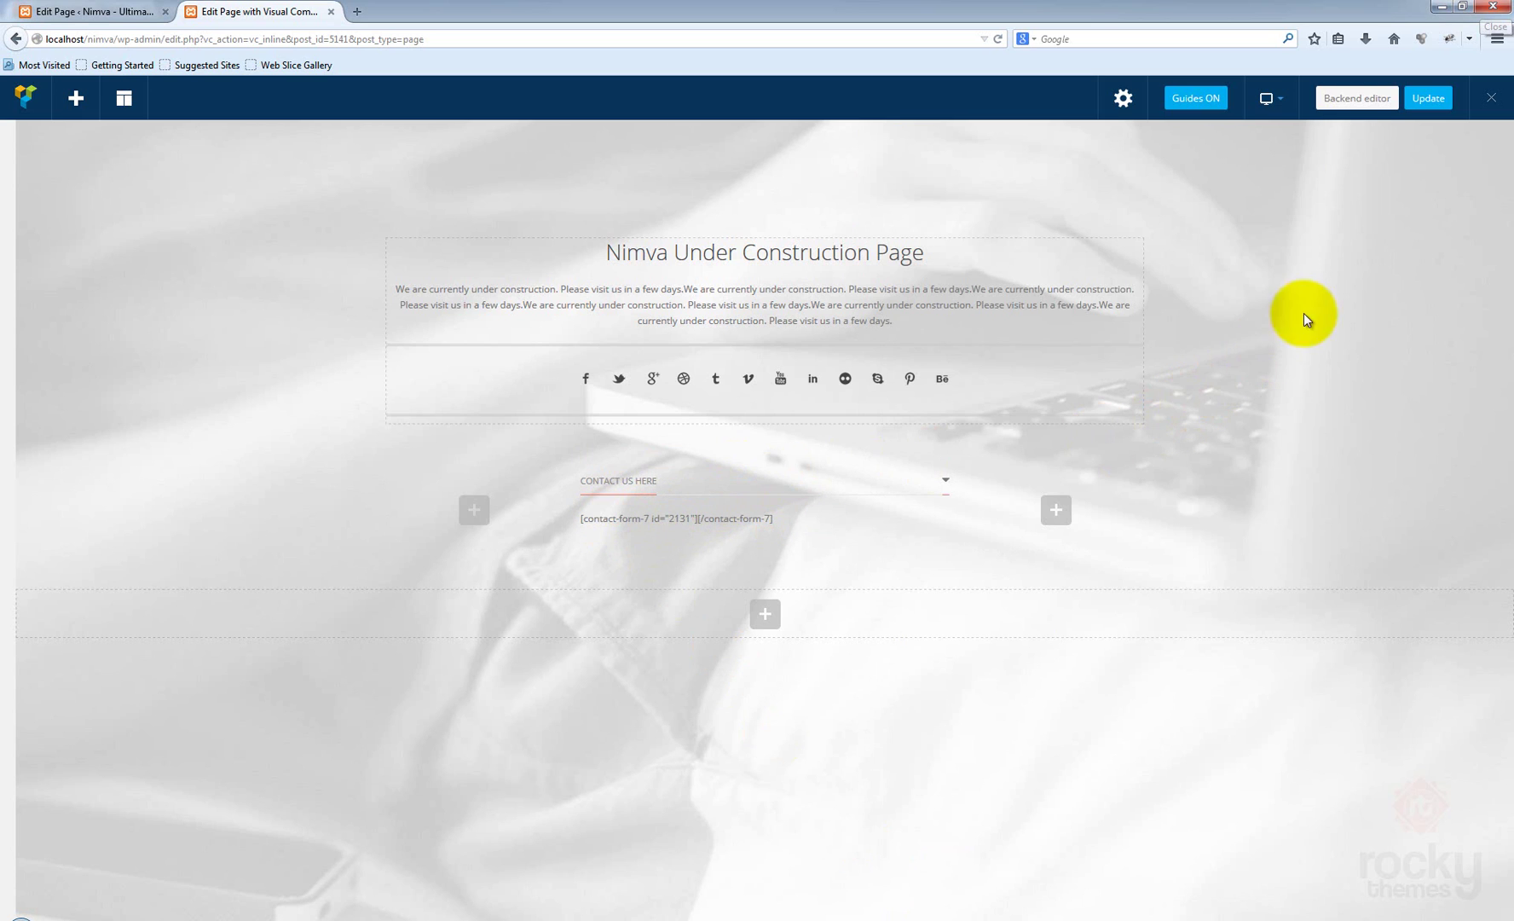
pyautogui.moveTo(468, 465)
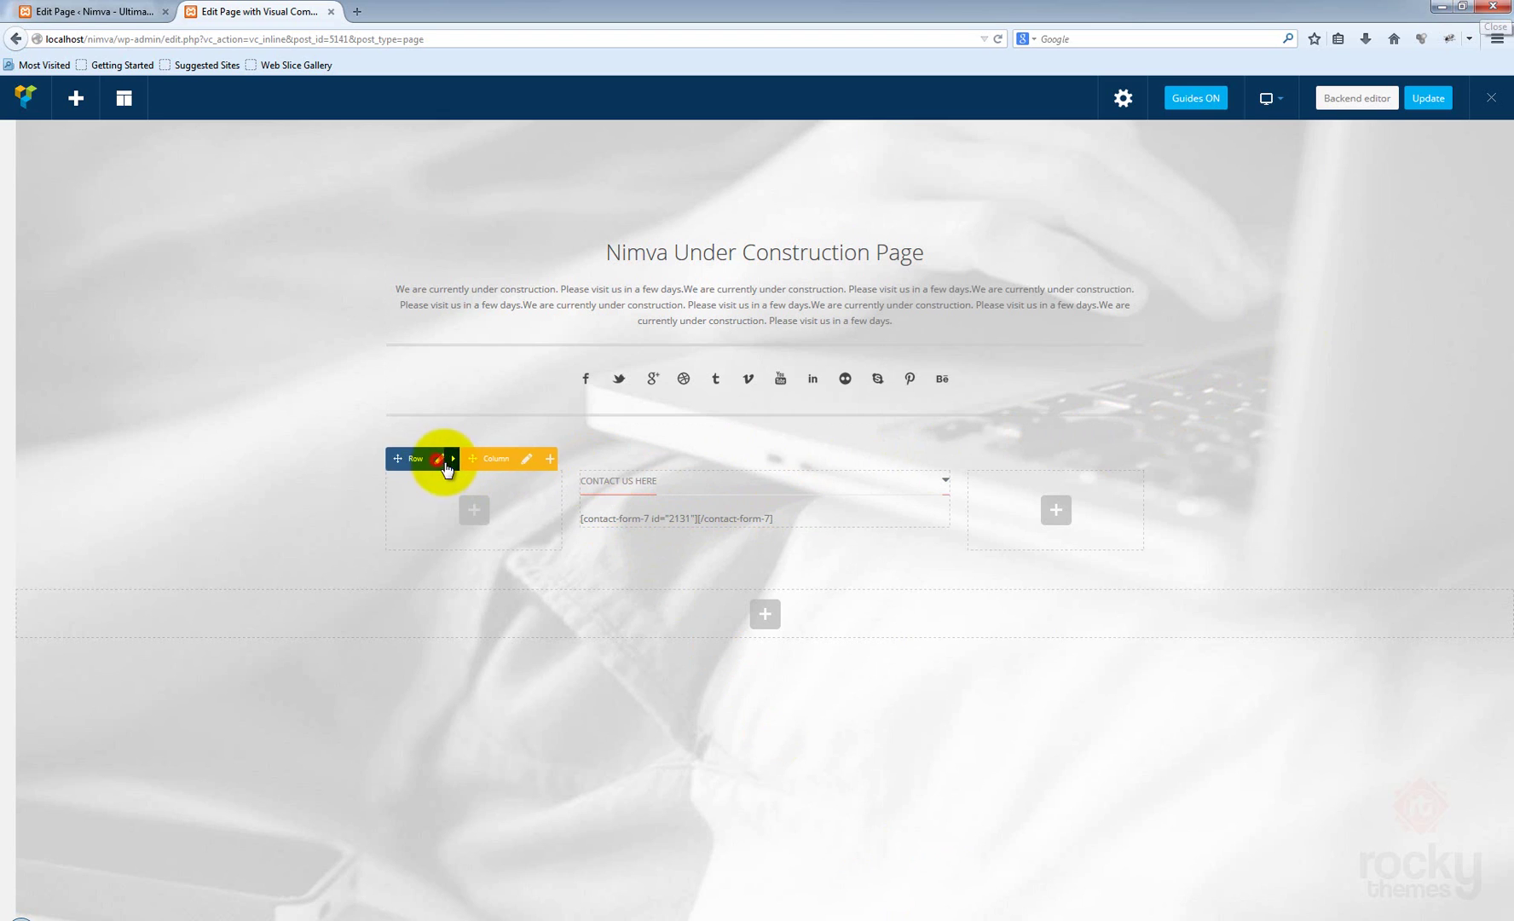
pyautogui.click(442, 459)
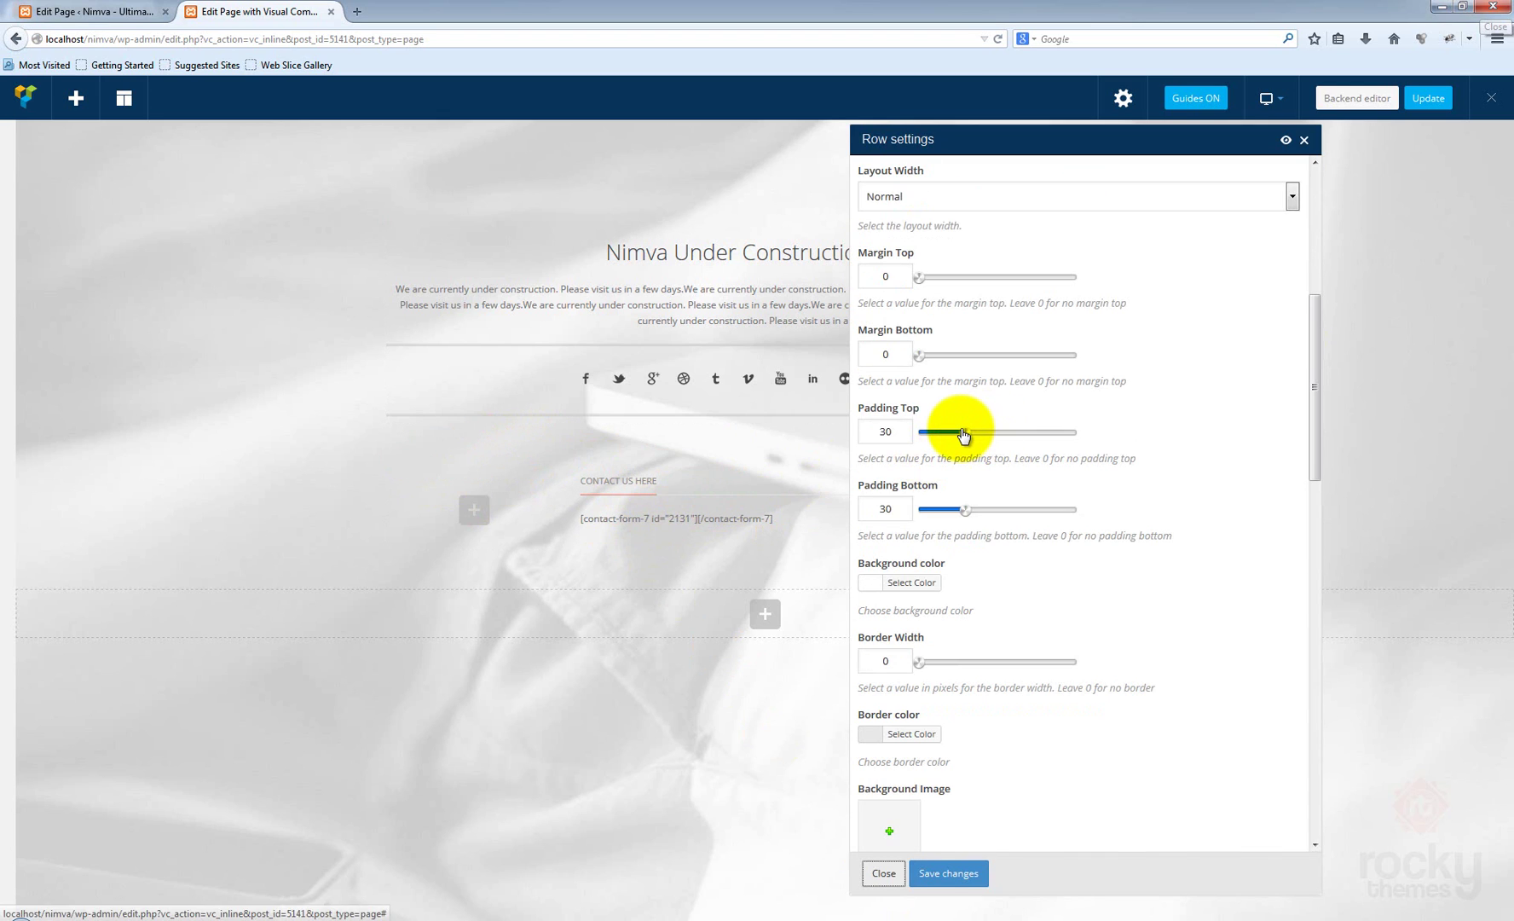
pyautogui.moveTo(483, 477)
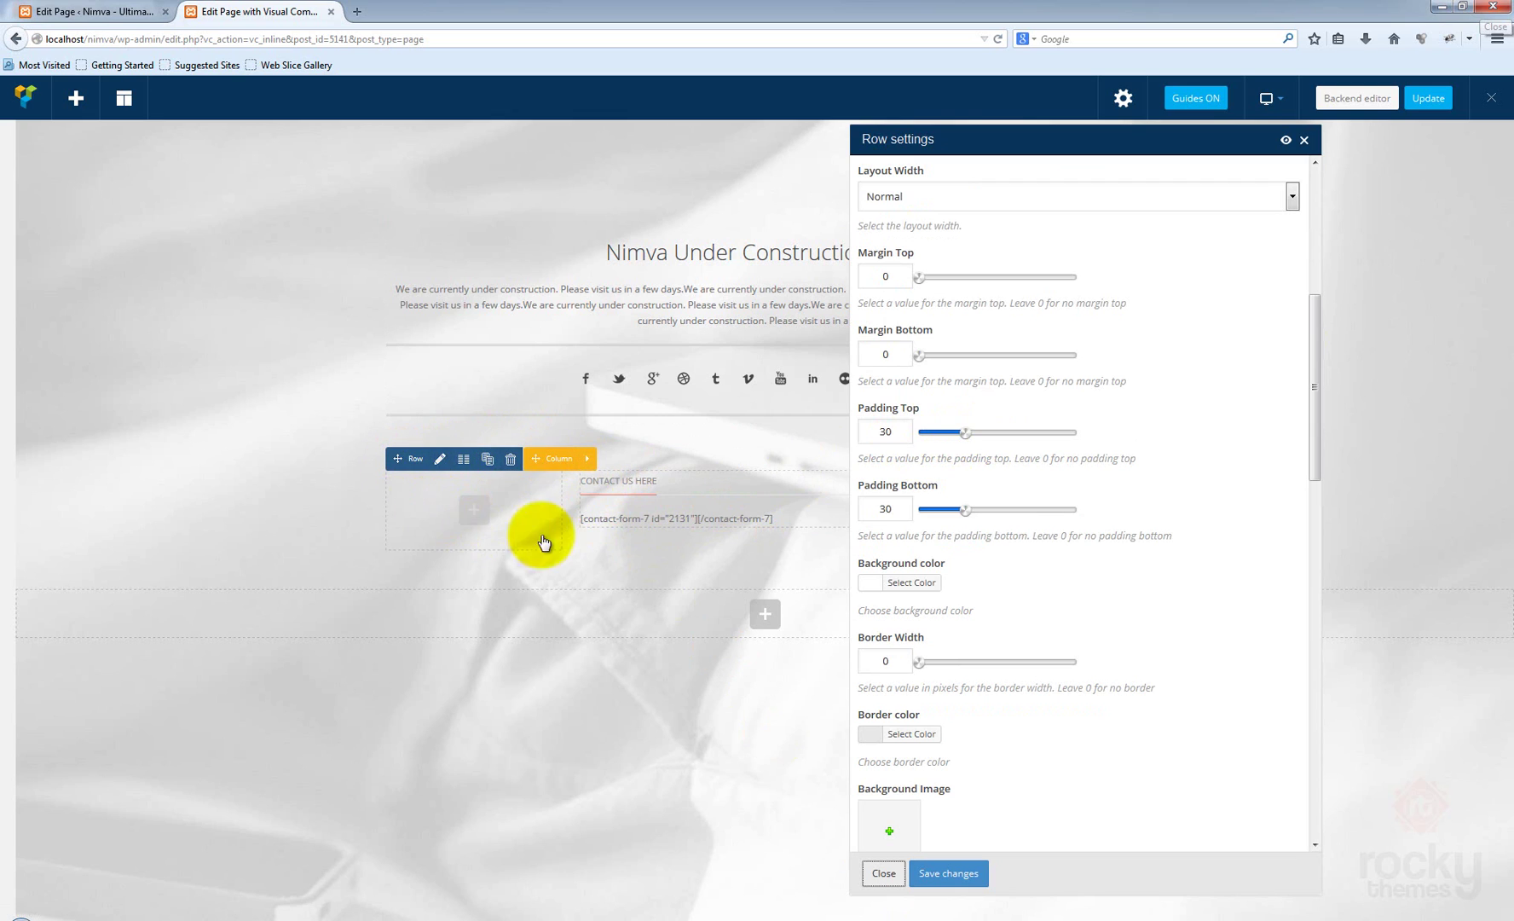
pyautogui.moveTo(788, 504)
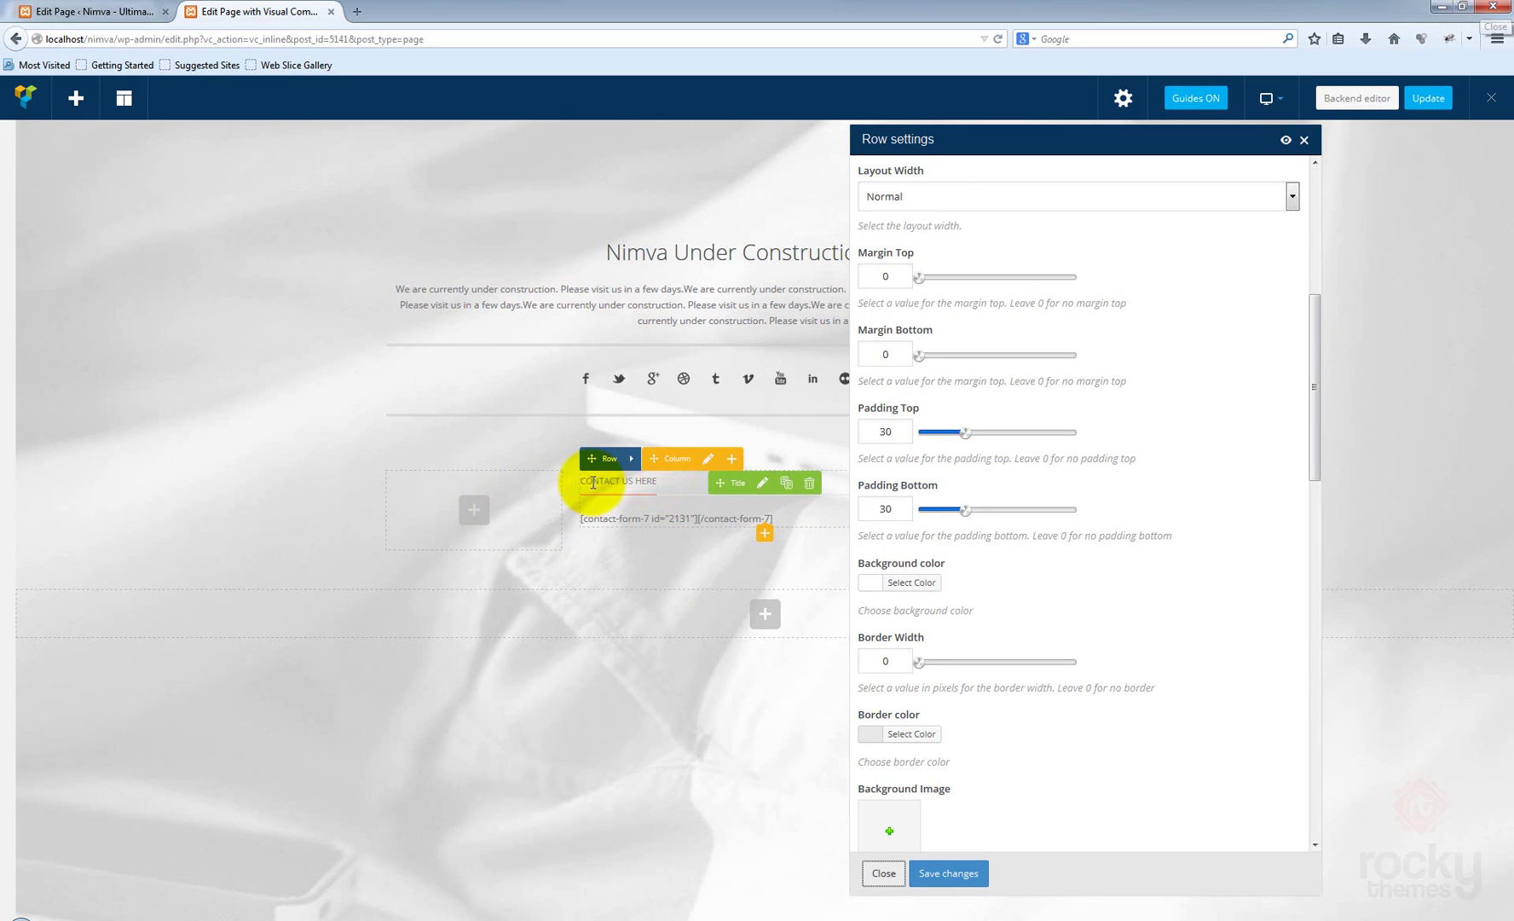
pyautogui.moveTo(507, 509)
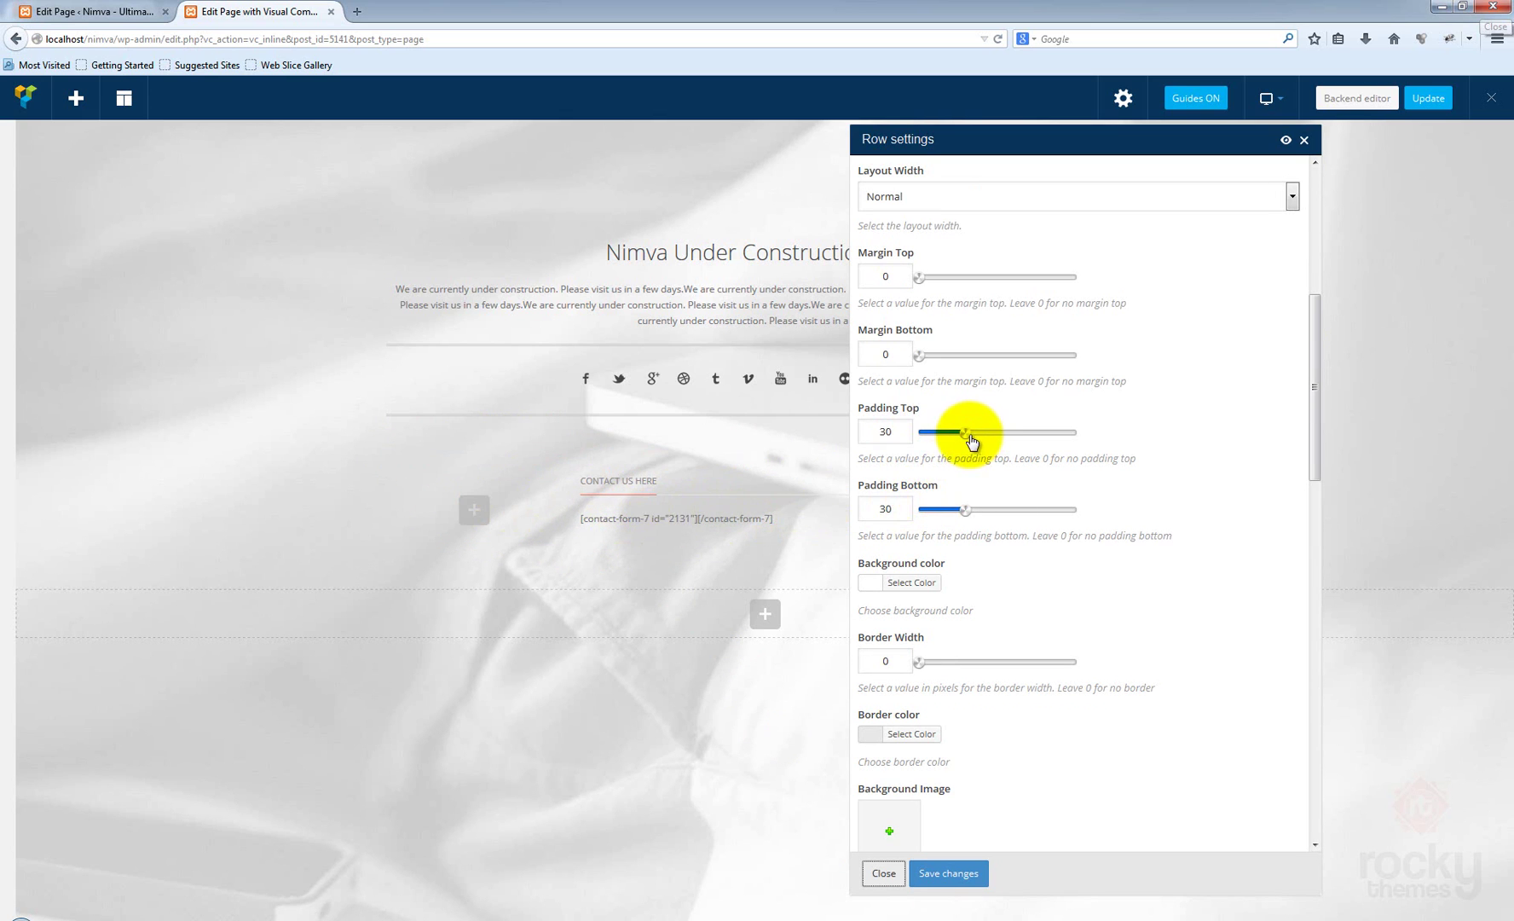
pyautogui.moveTo(965, 432); pyautogui.dragTo(872, 431)
pyautogui.click(953, 873)
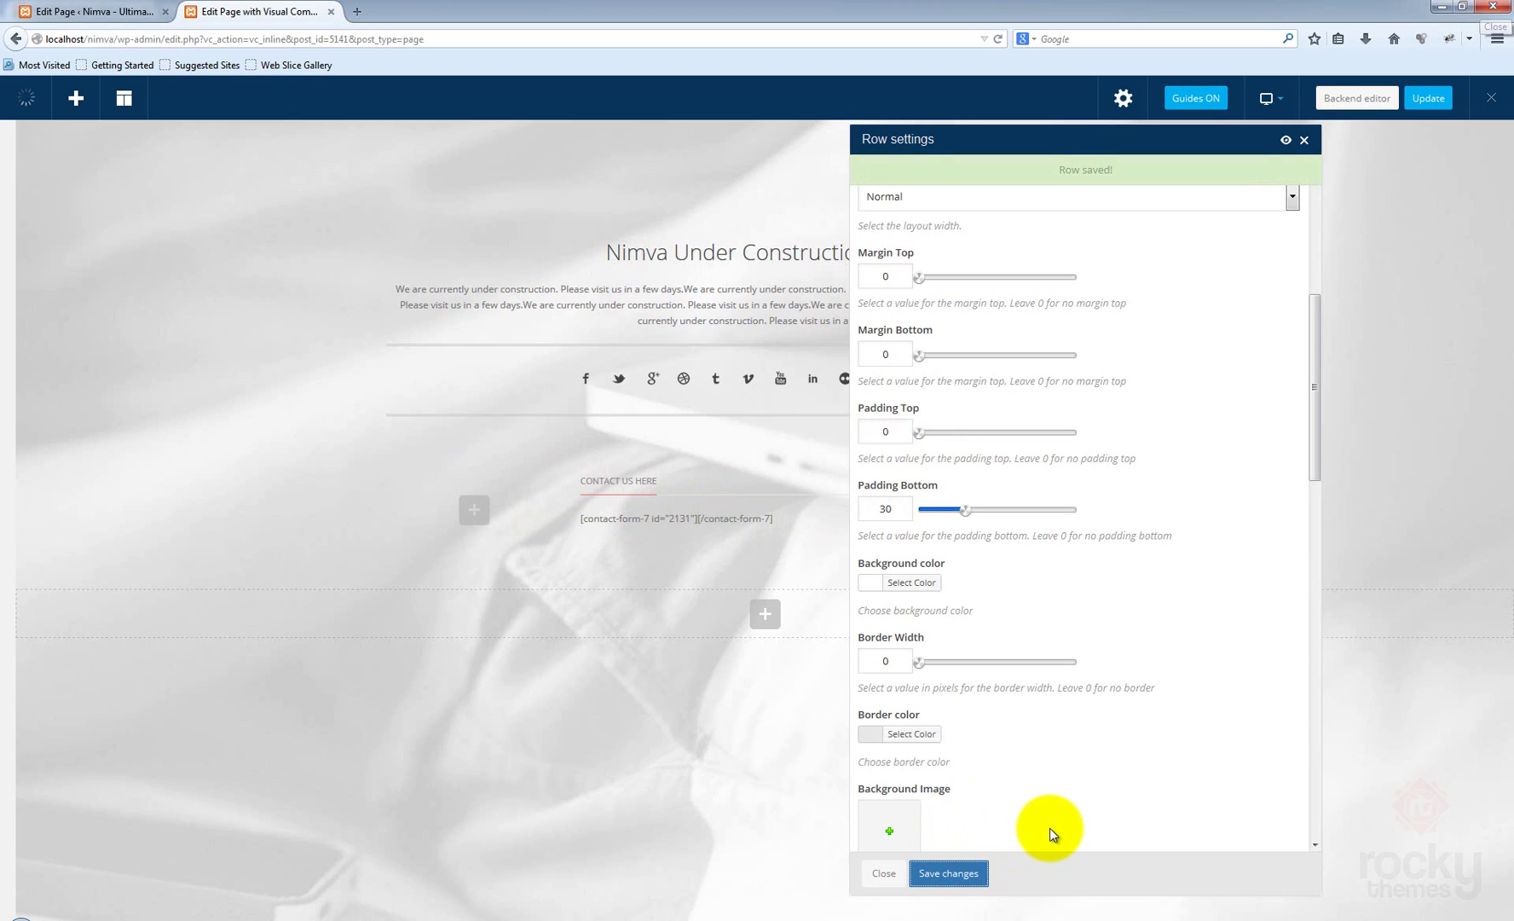
pyautogui.click(885, 869)
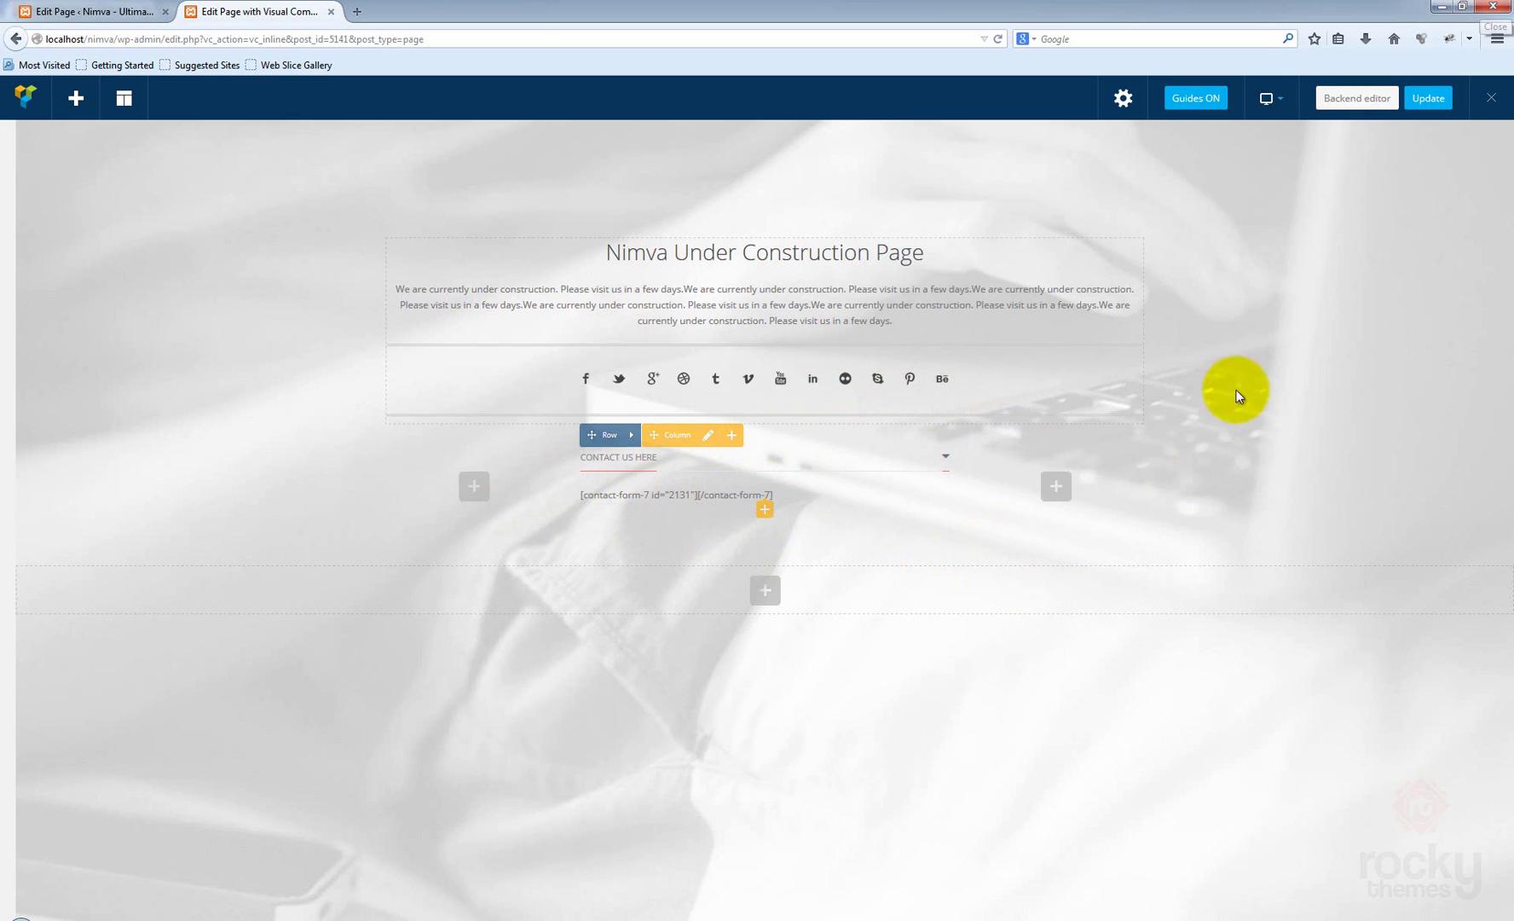
# - Update the page, leave the page builder, and view the live under-construction page
pyautogui.click(1428, 98)
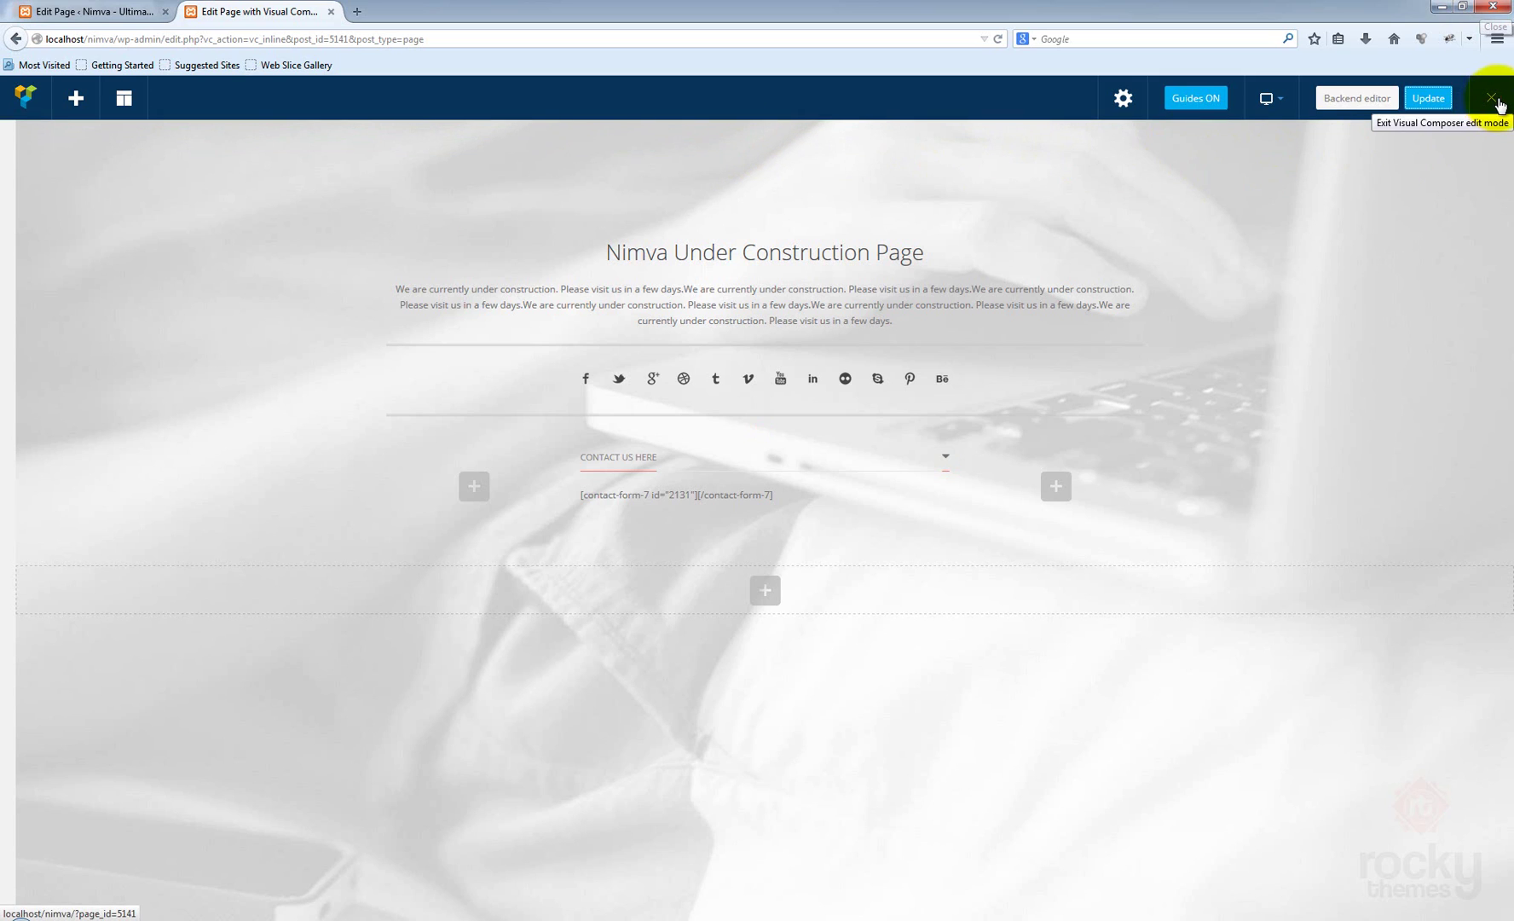
pyautogui.click(1493, 99)
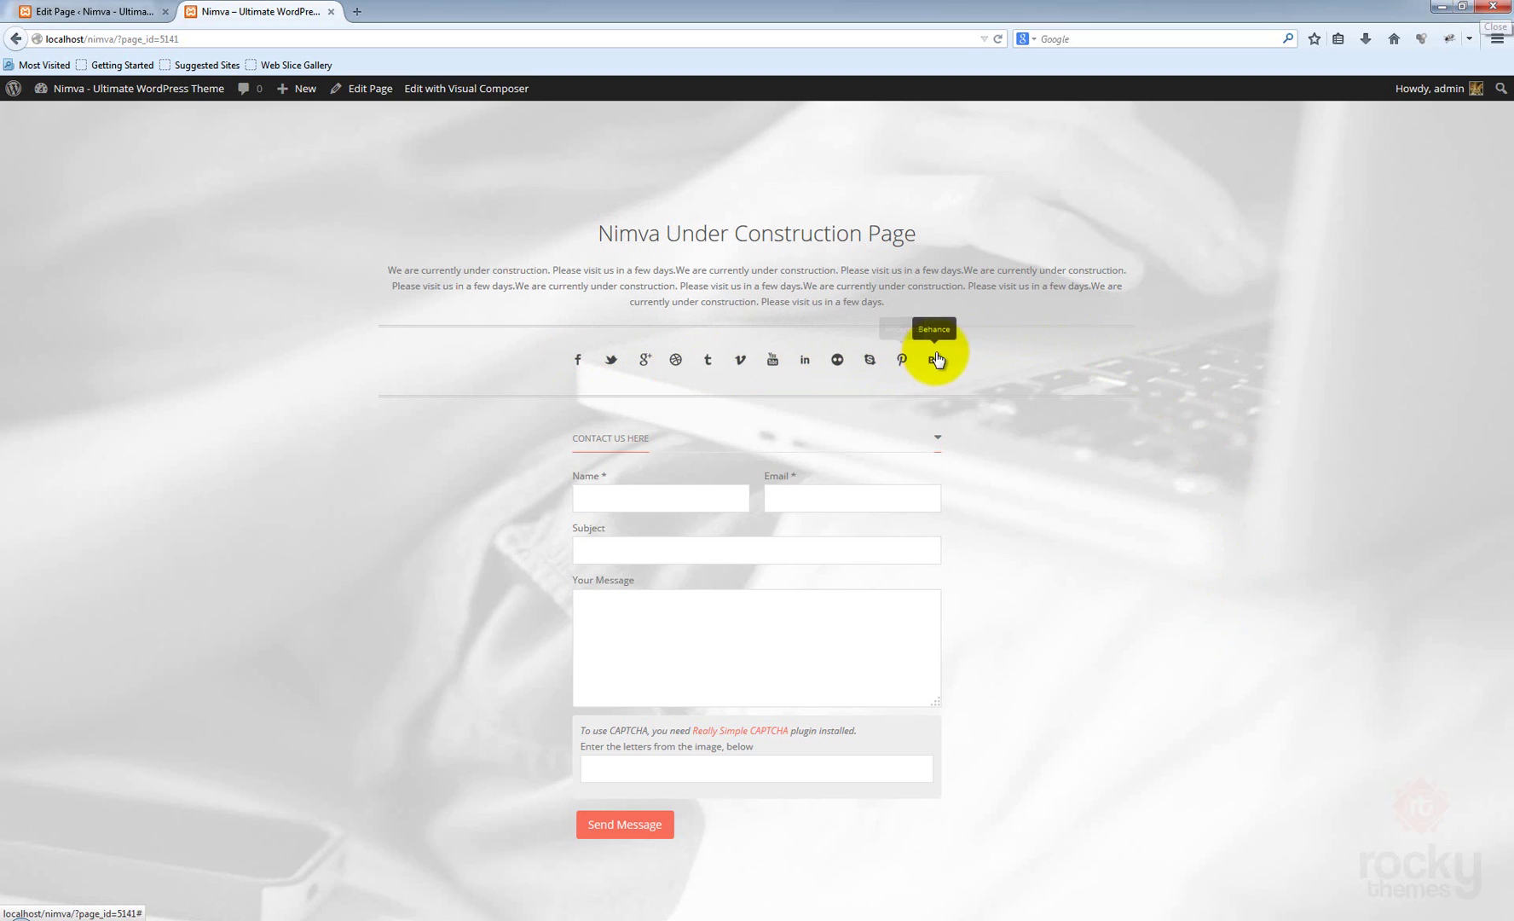
pyautogui.click(1151, 452)
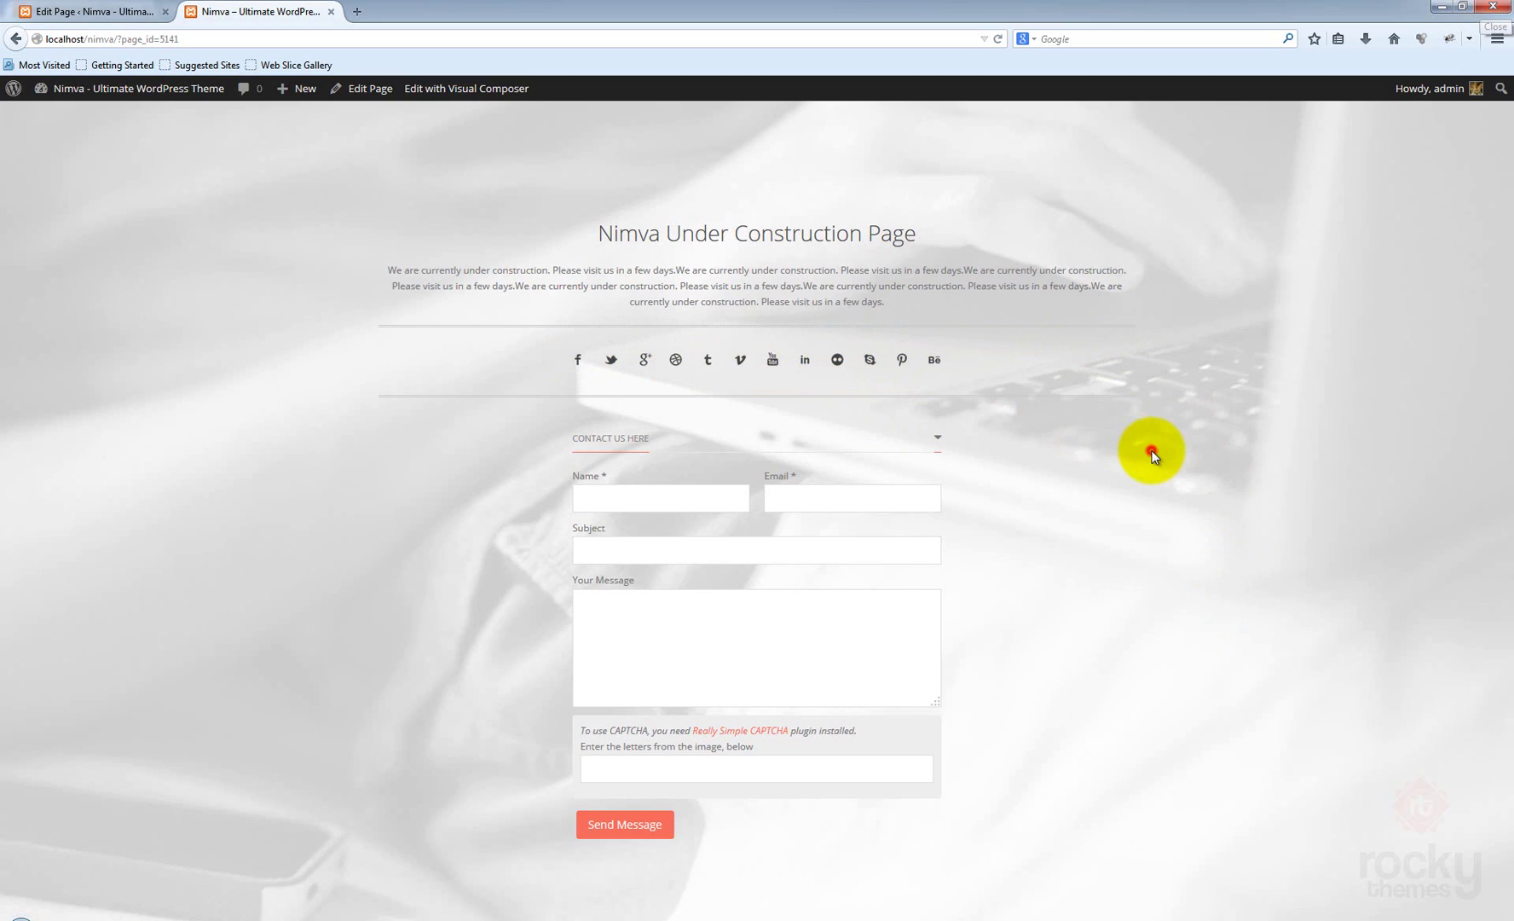